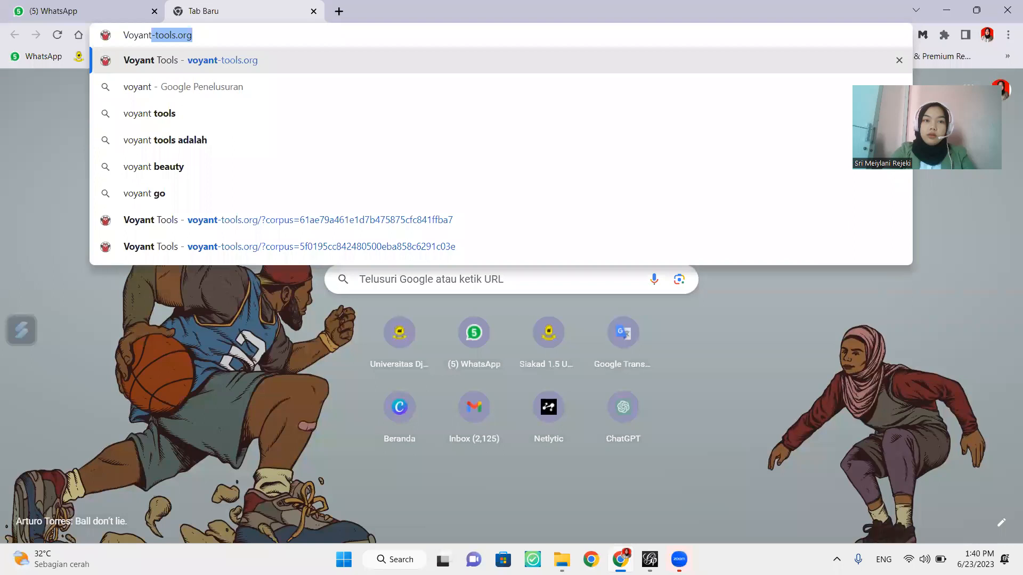
Step: Open the Voyant Tools site at voyant-tools.org and activate the Add Texts box
{"action": "key", "text": "Return"}
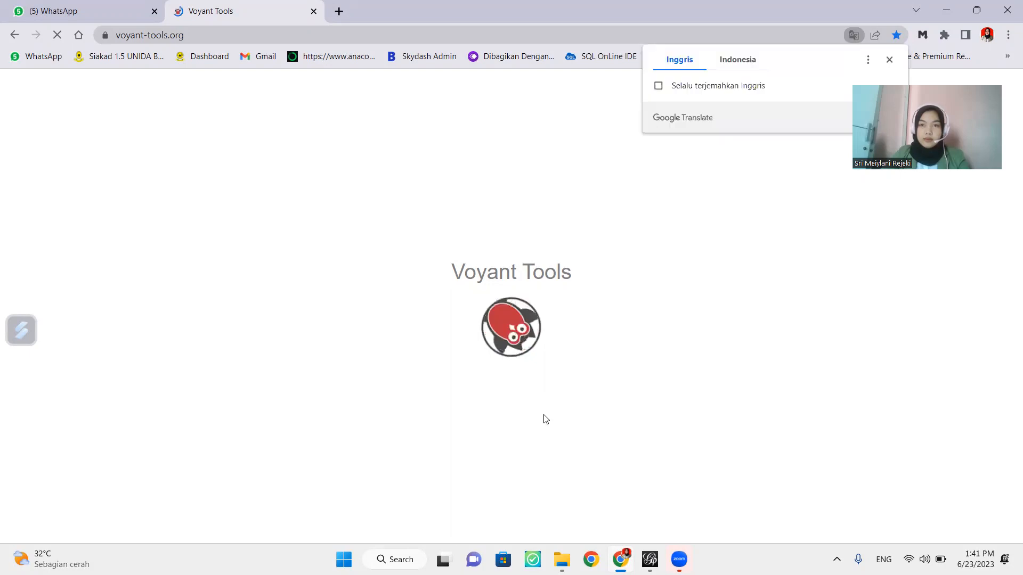
{"action": "left_click", "coordinate": [690, 193]}
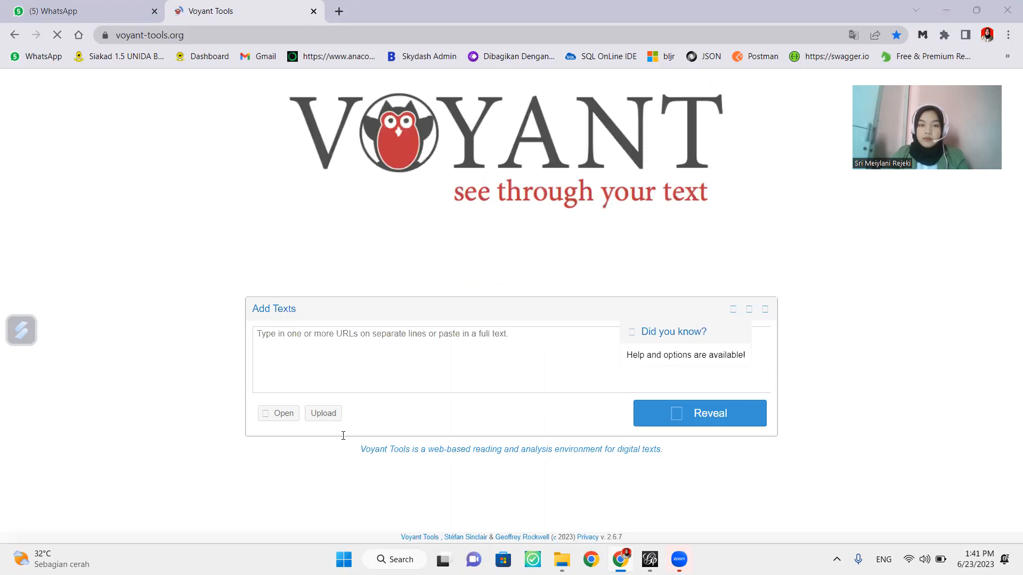
{"action": "left_click", "coordinate": [297, 338]}
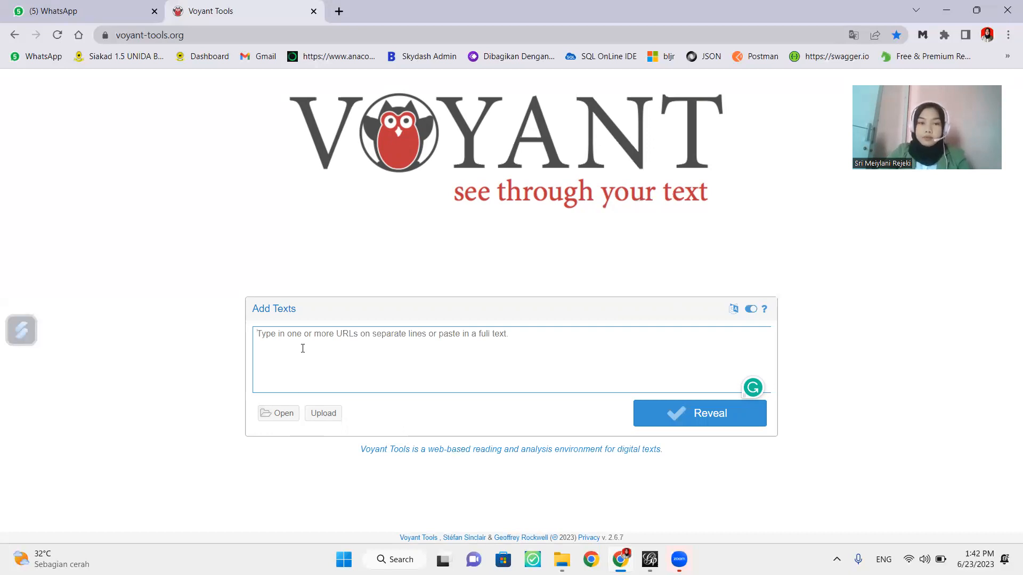
Step: Search Google for "PT Bonet Utama" in a new browser tab
{"action": "left_click", "coordinate": [338, 12]}
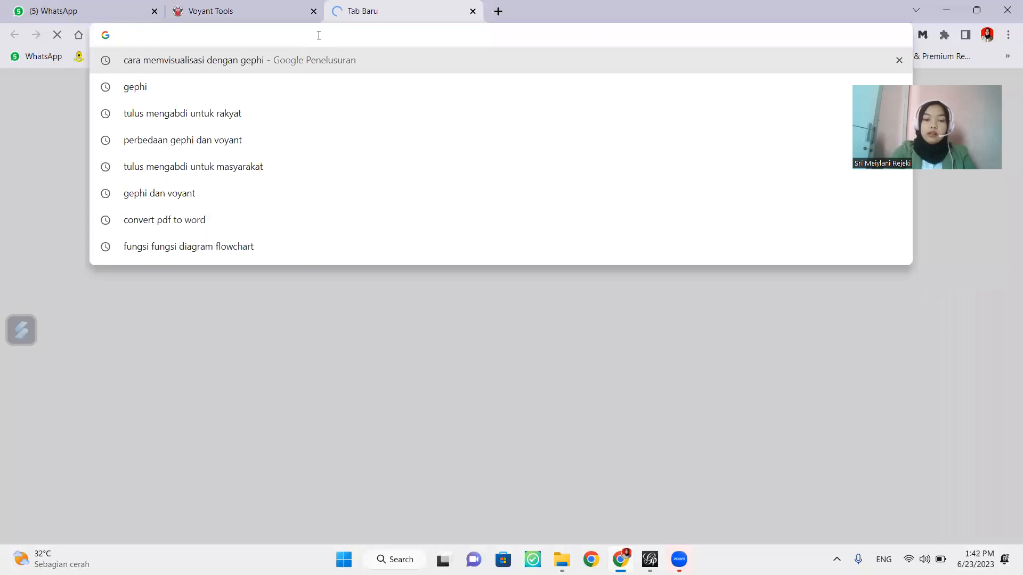
{"action": "type", "text": "PT Bon"}
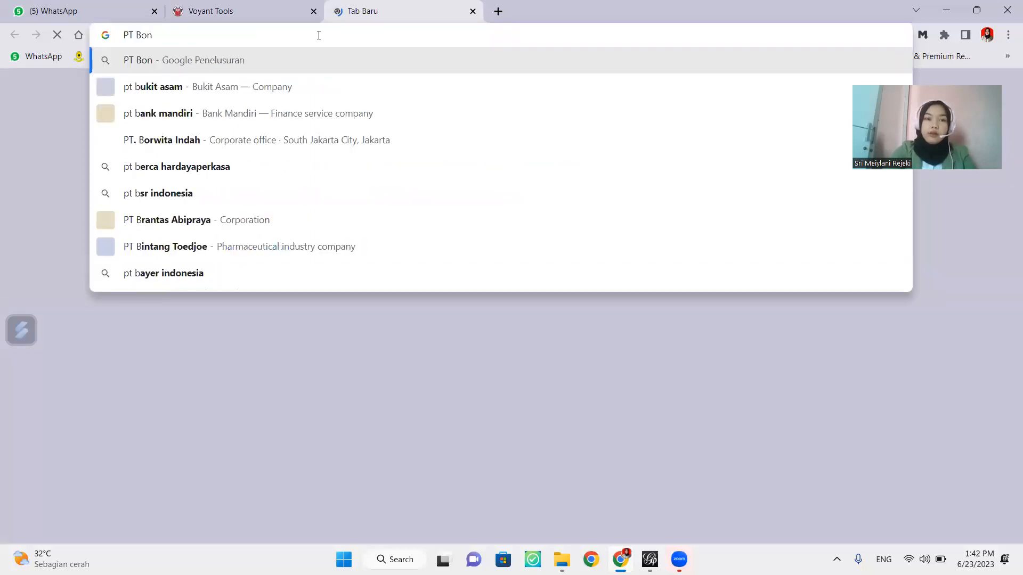
{"action": "type", "text": "et Ut"}
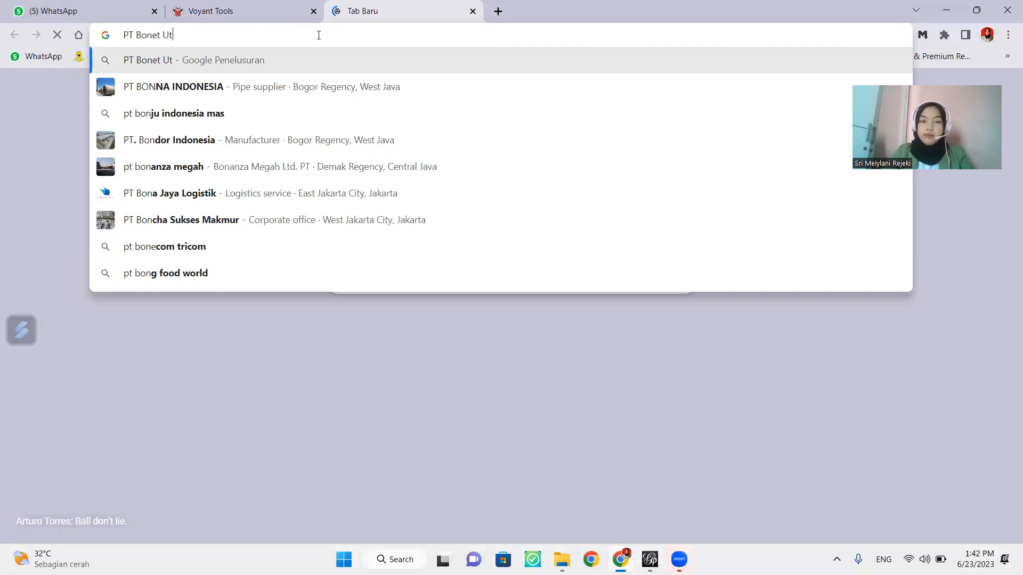
{"action": "type", "text": "ama"}
{"action": "key", "text": "Return"}
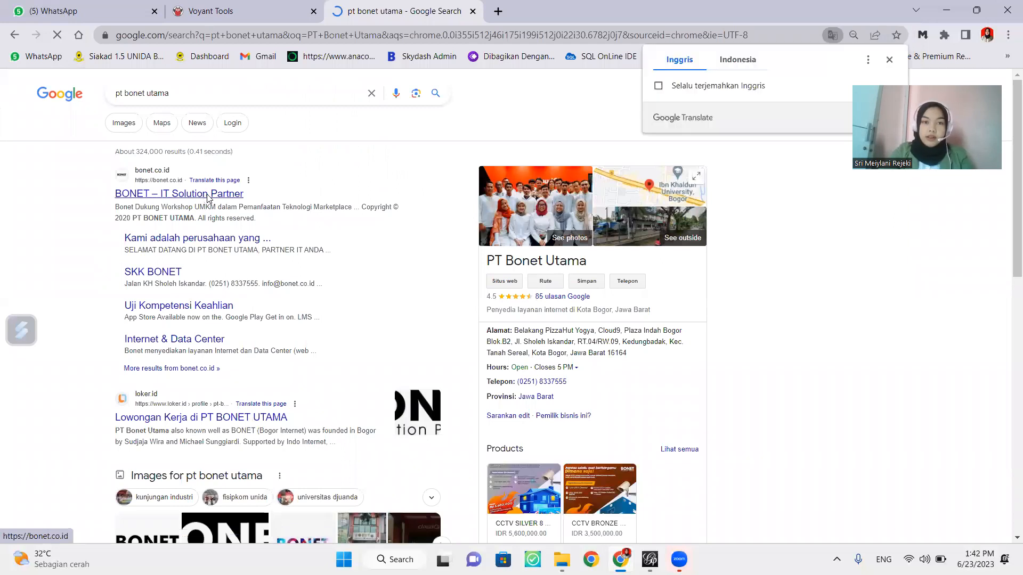
{"action": "right_click", "coordinate": [211, 198]}
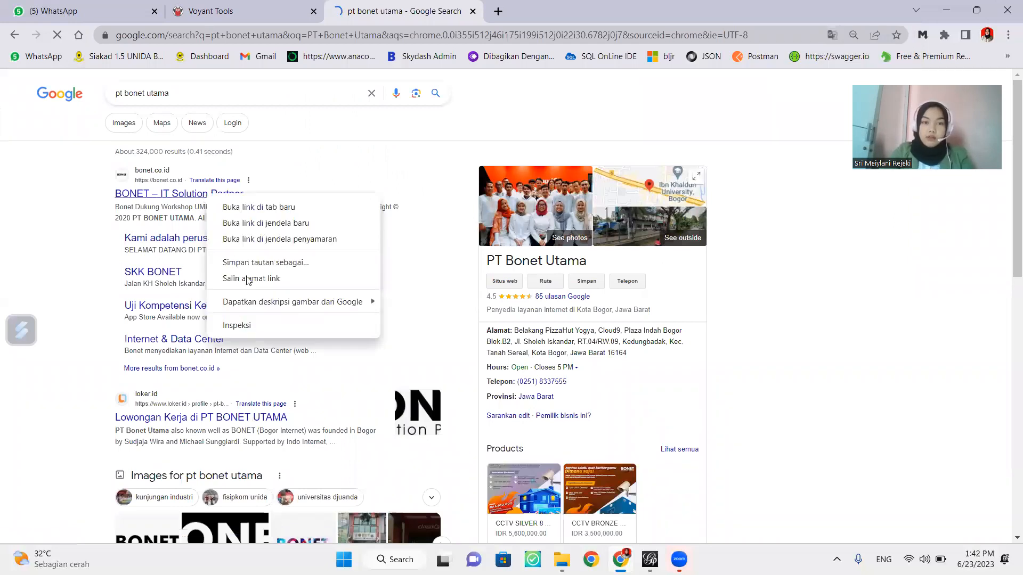
{"action": "left_click", "coordinate": [255, 31]}
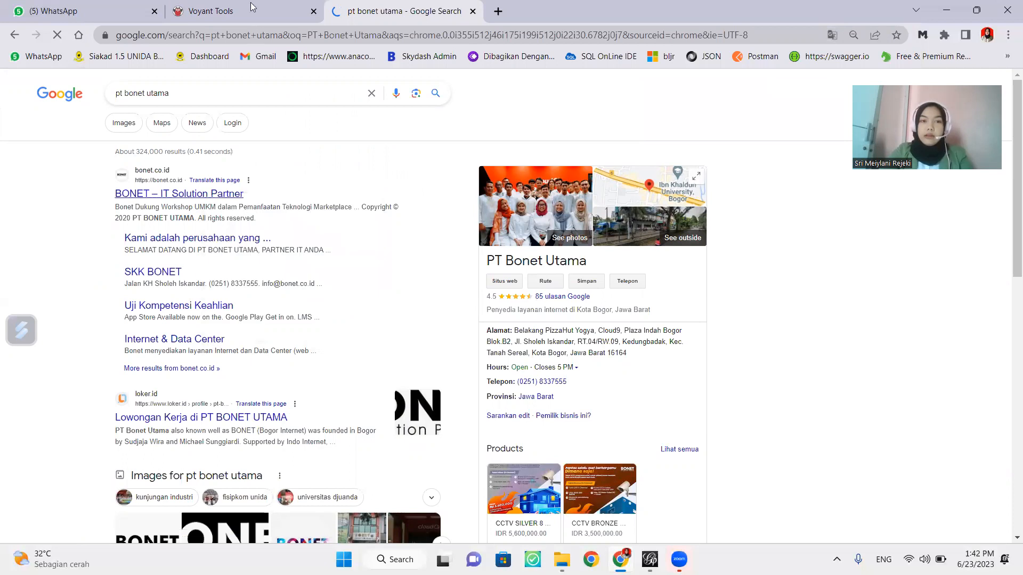
{"action": "left_click", "coordinate": [254, 10]}
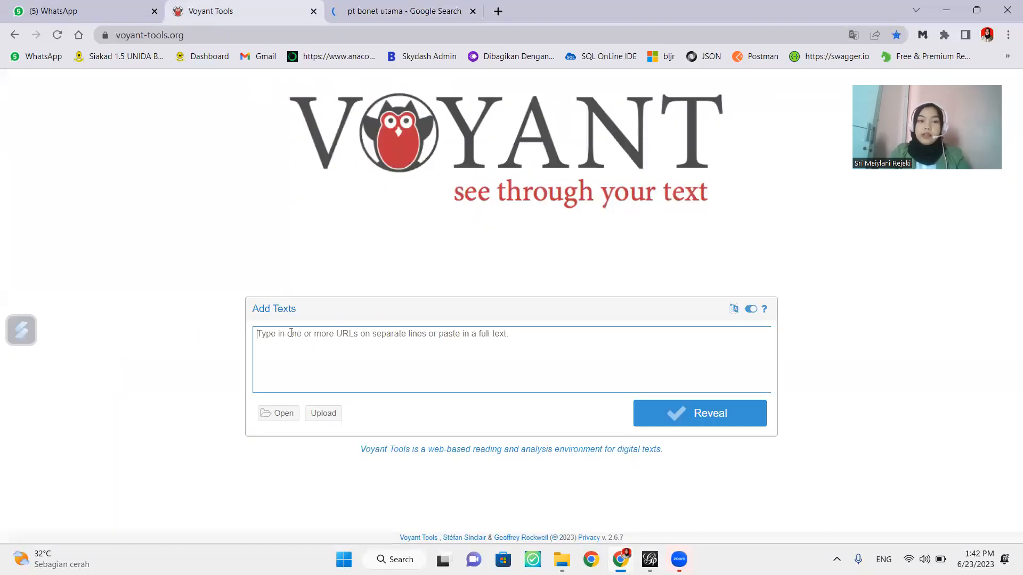
{"action": "left_click", "coordinate": [303, 330]}
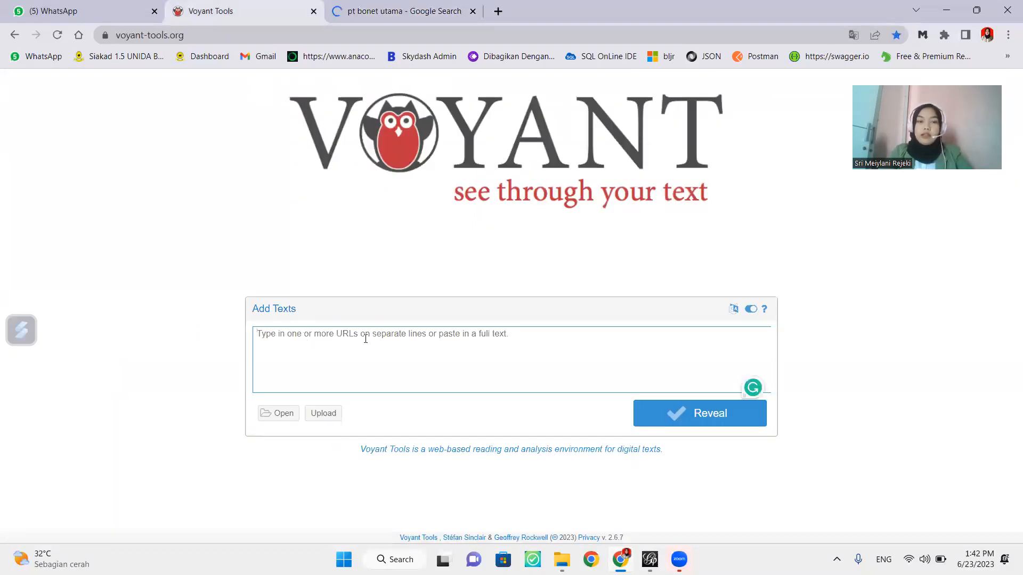
{"action": "type", "text": "https://bonet.co.id/"}
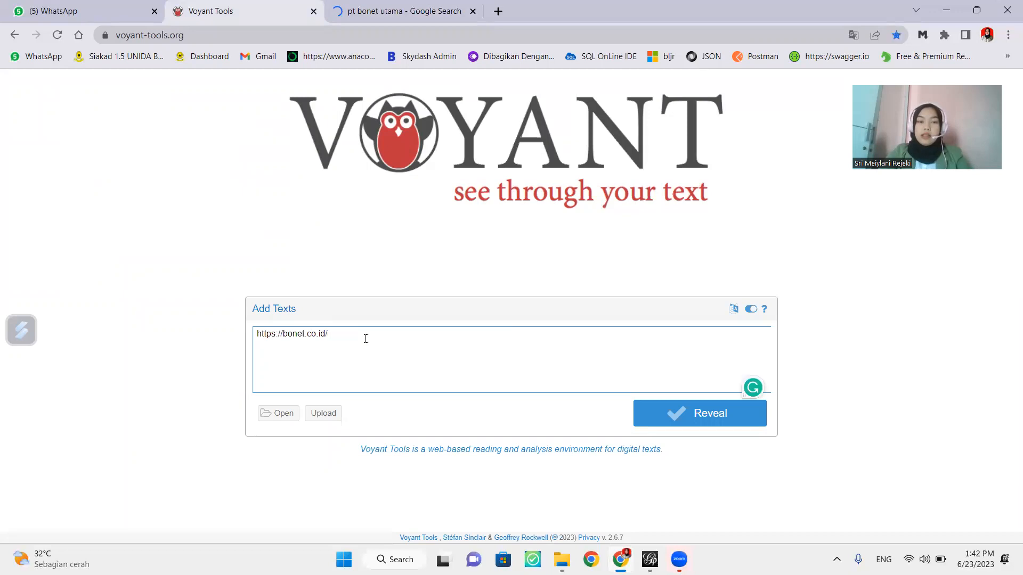
Step: Check the search results once more, return to Voyant Tools and reveal the analysis of the entered URL
{"action": "left_click", "coordinate": [375, 6]}
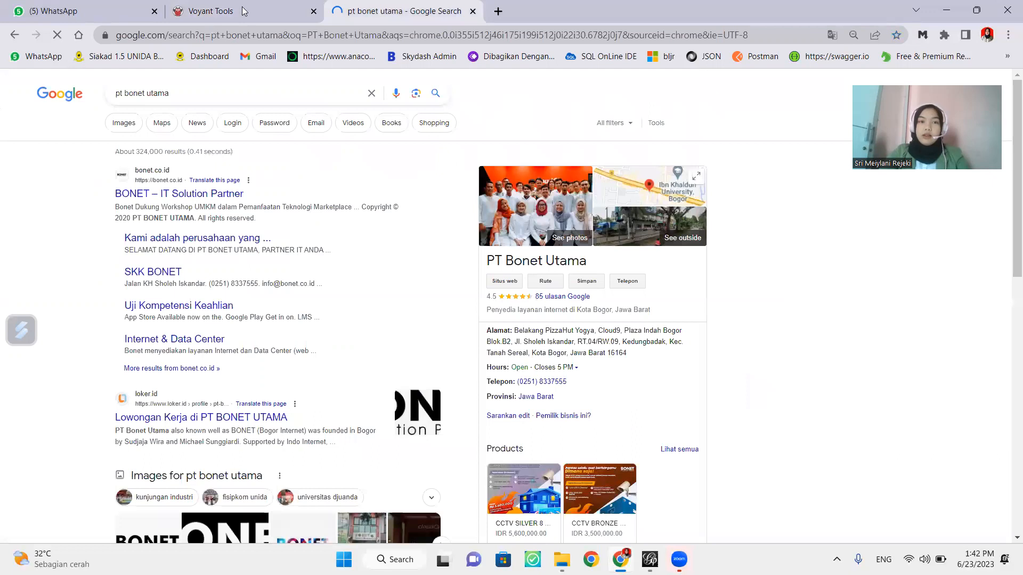
{"action": "left_click", "coordinate": [287, 10]}
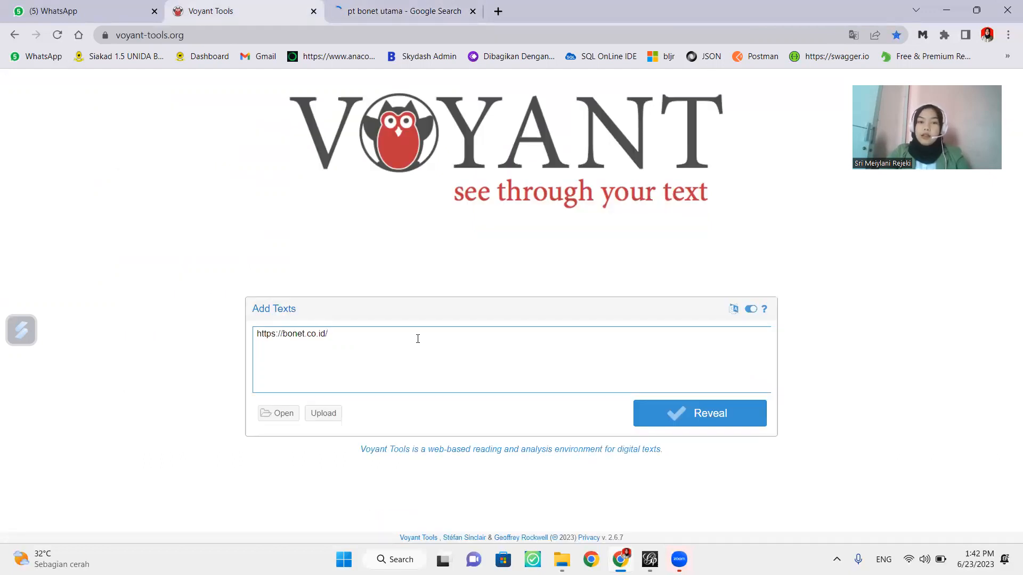
{"action": "left_click", "coordinate": [691, 408]}
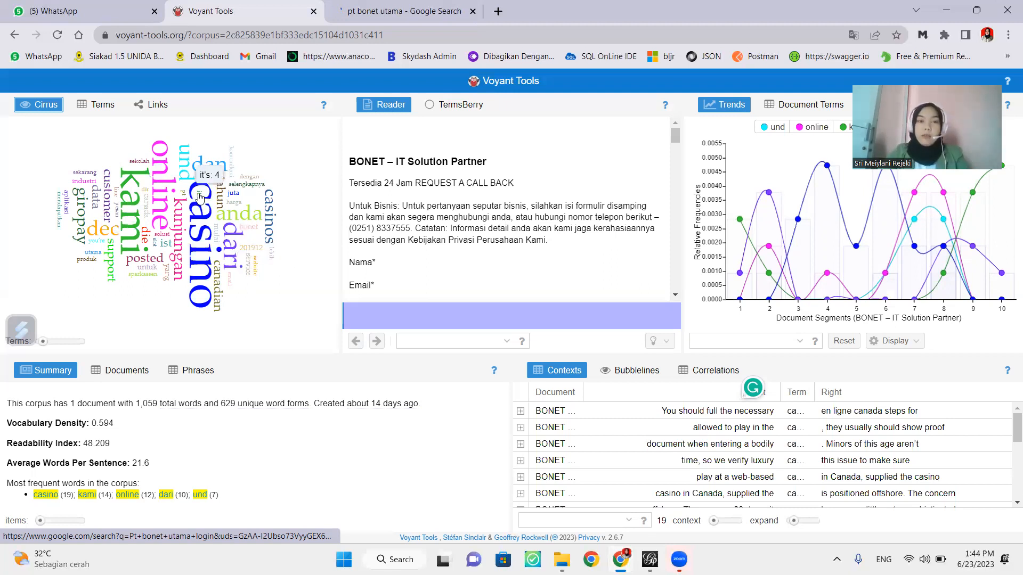
Step: Open the stopword list in the options of the Cirrus word cloud for editing
{"action": "mouse_move", "coordinate": [308, 109]}
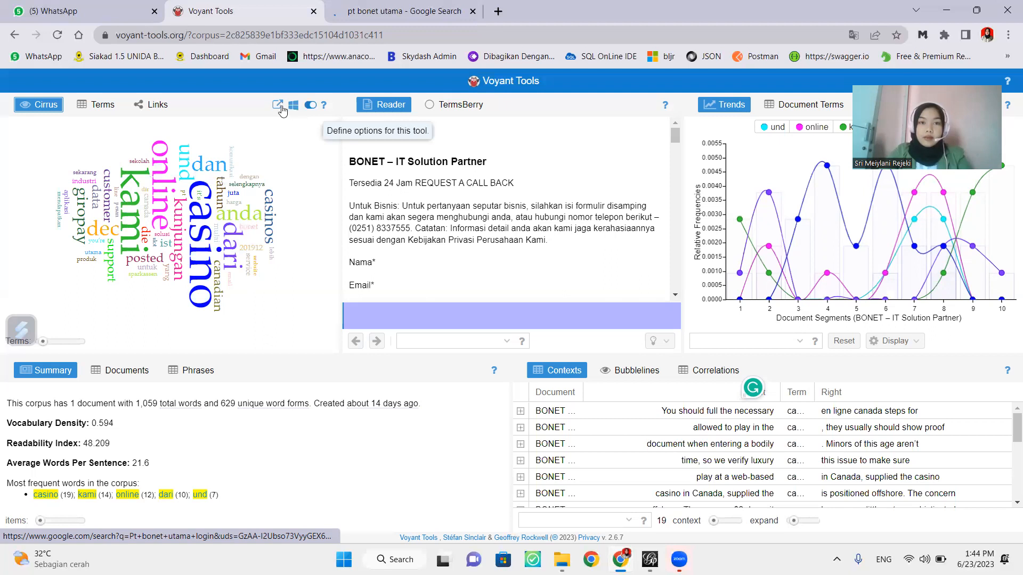
{"action": "left_click", "coordinate": [293, 107]}
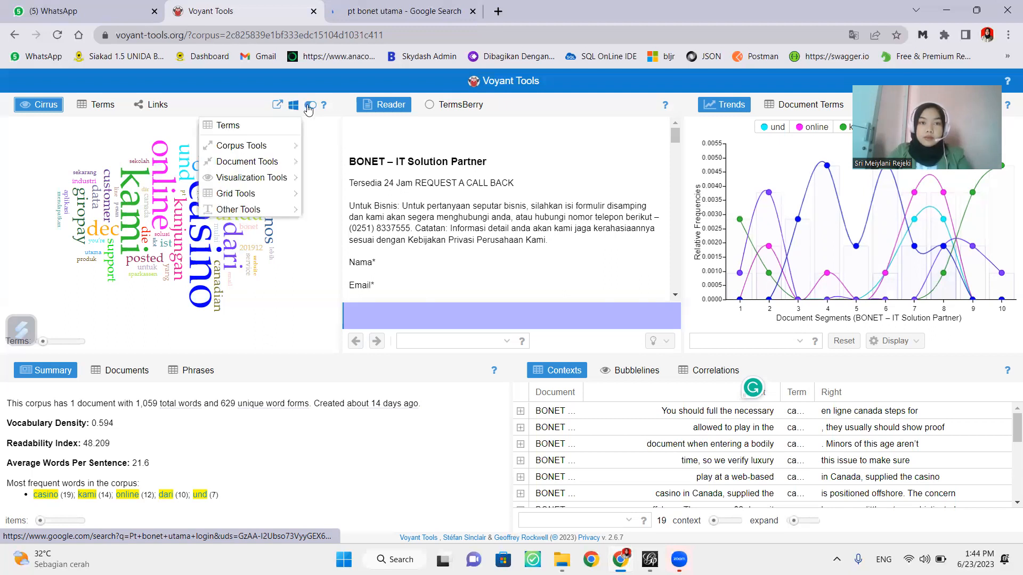
{"action": "left_click", "coordinate": [309, 108]}
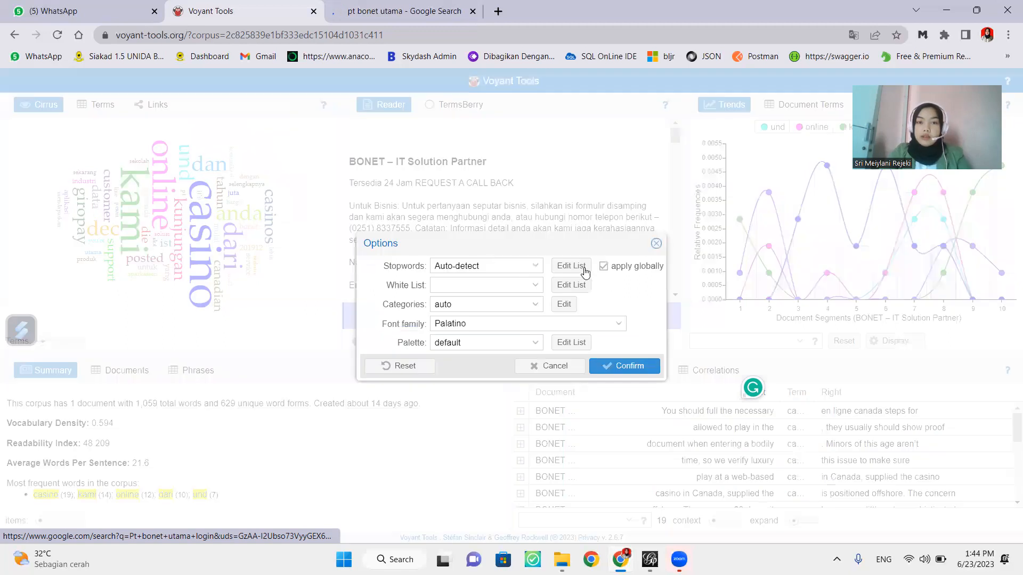
{"action": "left_click", "coordinate": [575, 266]}
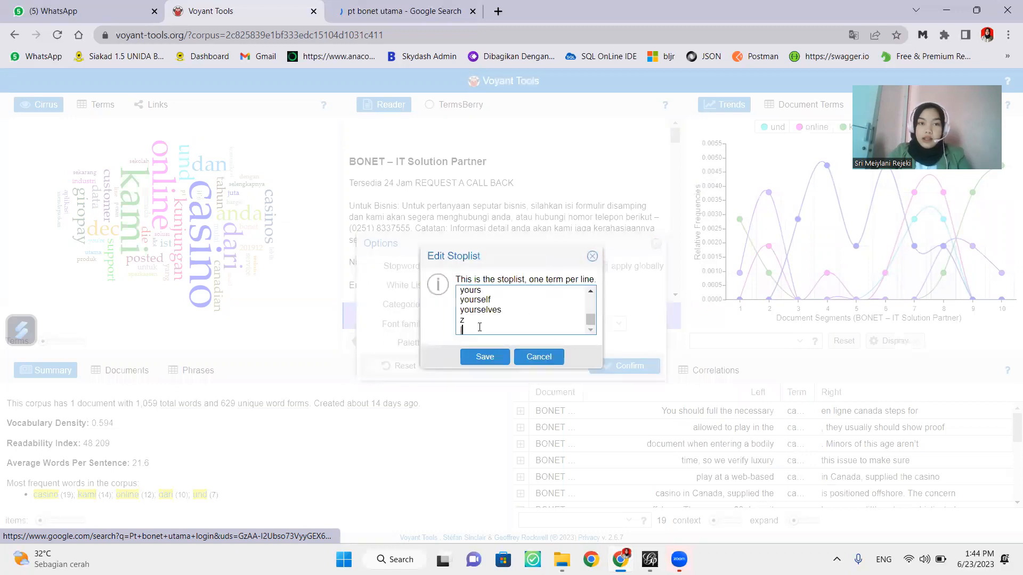
{"action": "type", "text": "lit"}
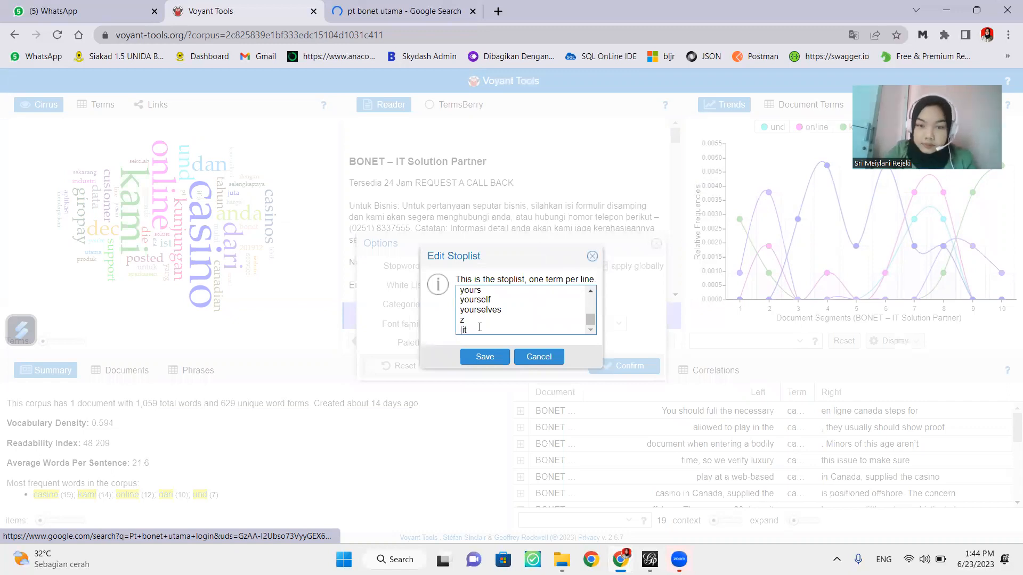
{"action": "key", "text": "BackSpace"}
{"action": "key", "text": "BackSpace"}
{"action": "key", "text": "BackSpace"}
{"action": "key", "text": "BackSpace"}
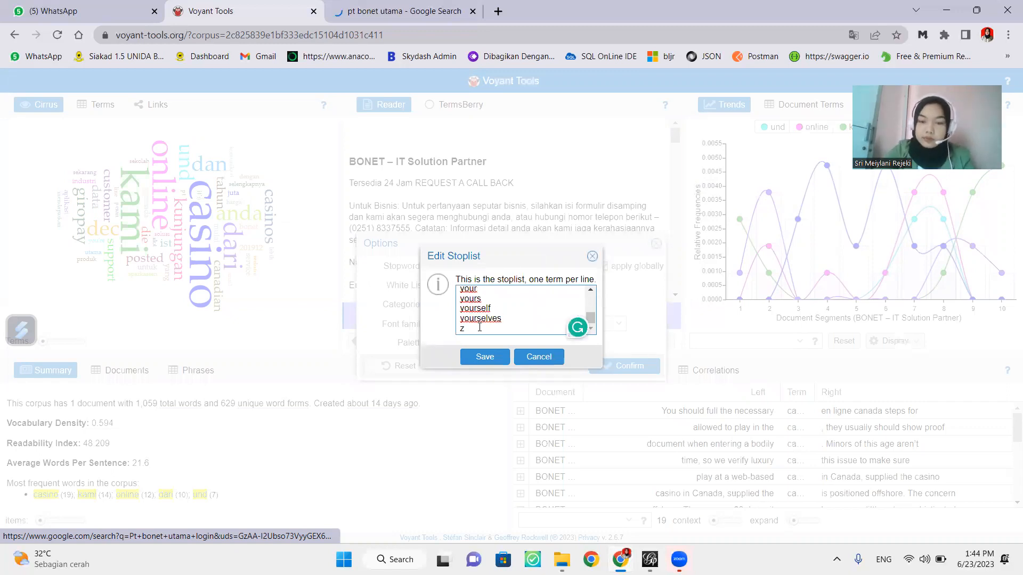
Step: Add "it's" on a new line at the end of the stoplist, save the list and confirm the options
{"action": "key", "text": "Return"}
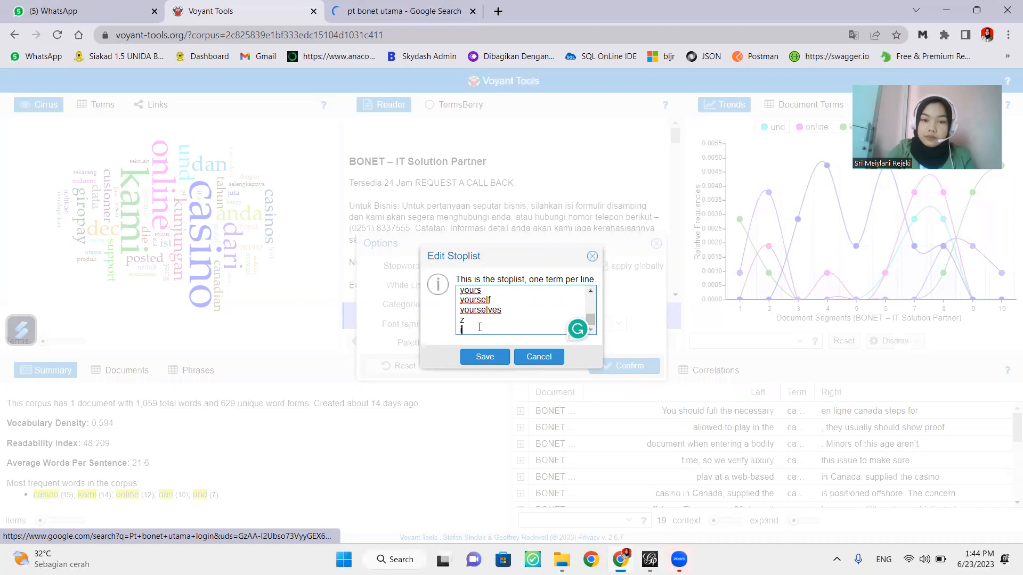
{"action": "type", "text": "it's"}
{"action": "key", "text": "BackSpace"}
{"action": "key", "text": "BackSpace"}
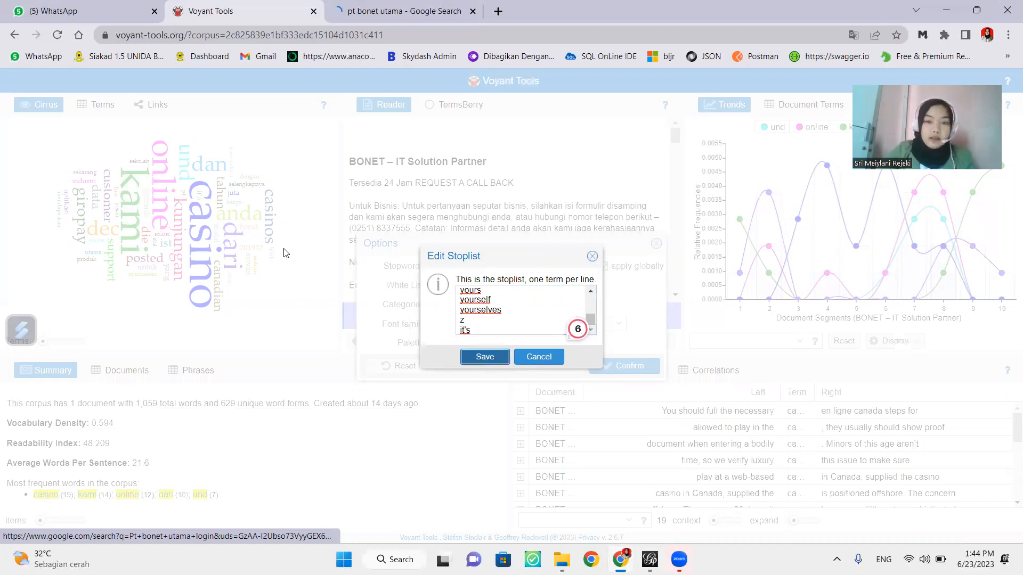
{"action": "left_click", "coordinate": [482, 357]}
{"action": "left_click", "coordinate": [597, 365]}
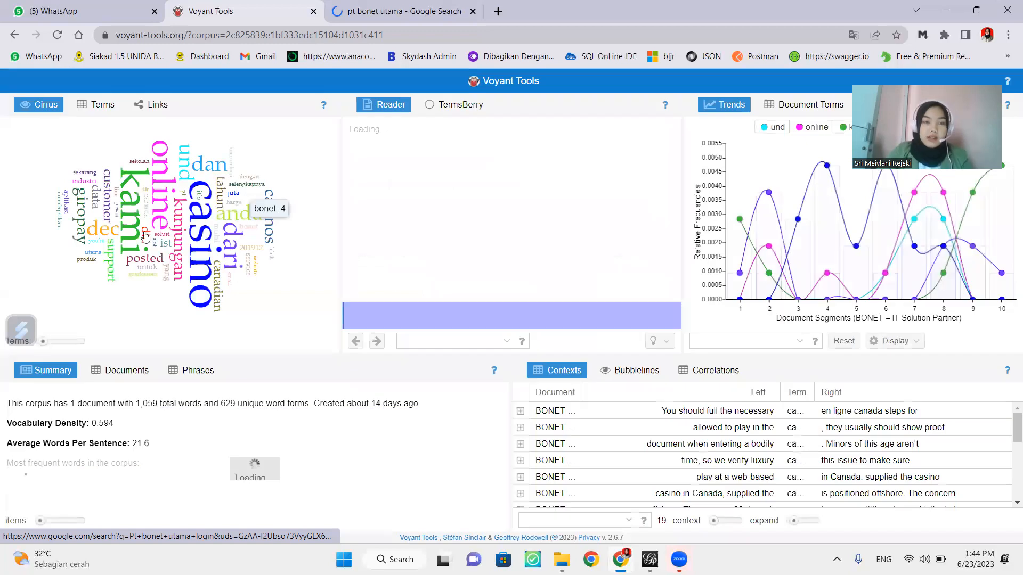
Step: Examine the word frequencies in the Cirrus cloud, read through the corpus text in the Reader, and inspect the term trends graph
{"action": "left_click", "coordinate": [200, 203]}
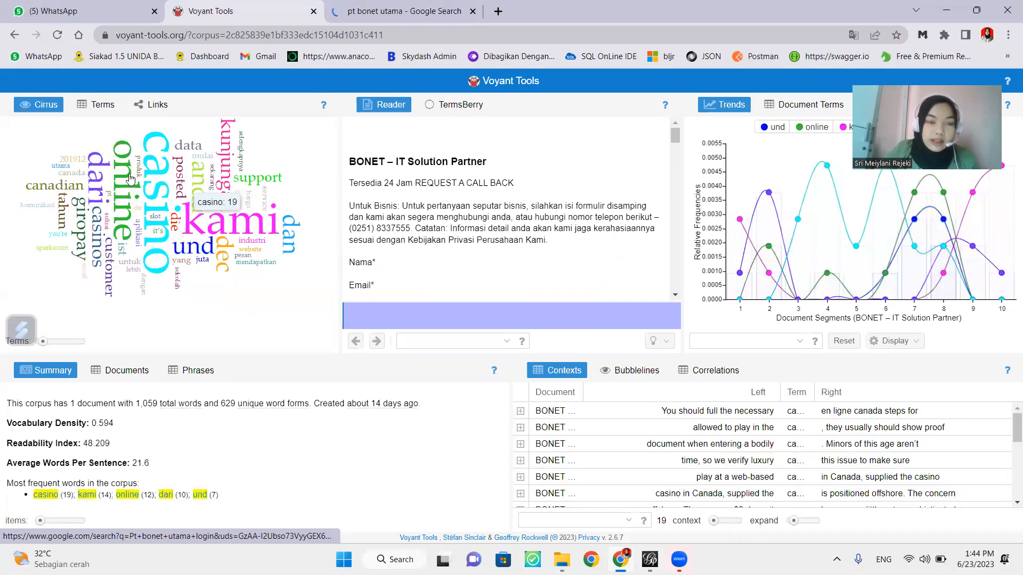
{"action": "left_click", "coordinate": [346, 240]}
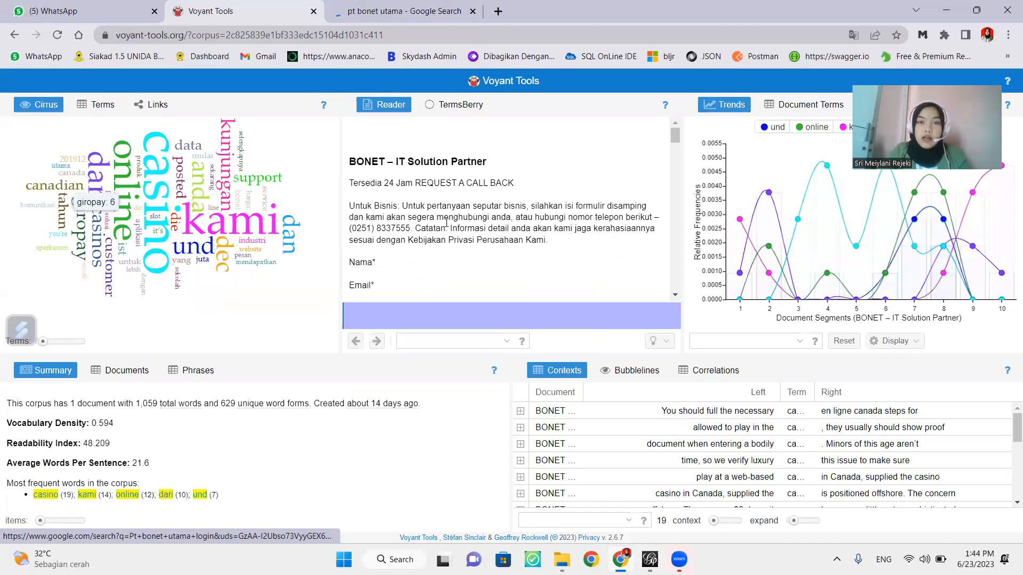
{"action": "scroll", "coordinate": [451, 228], "scroll_direction": "down", "scroll_amount": 3}
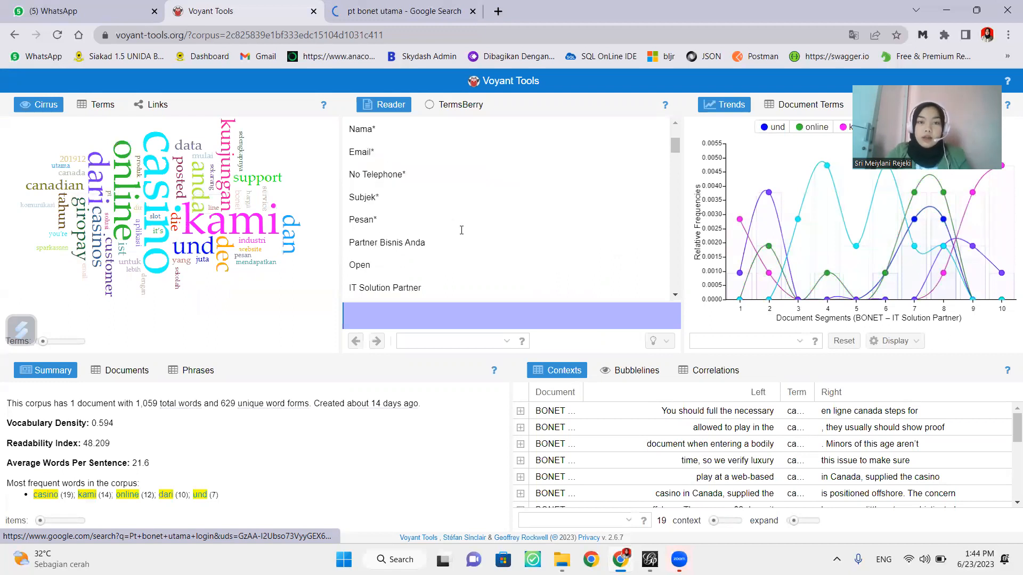
{"action": "scroll", "coordinate": [461, 230], "scroll_direction": "down", "scroll_amount": 5}
{"action": "scroll", "coordinate": [463, 224], "scroll_direction": "down", "scroll_amount": 5}
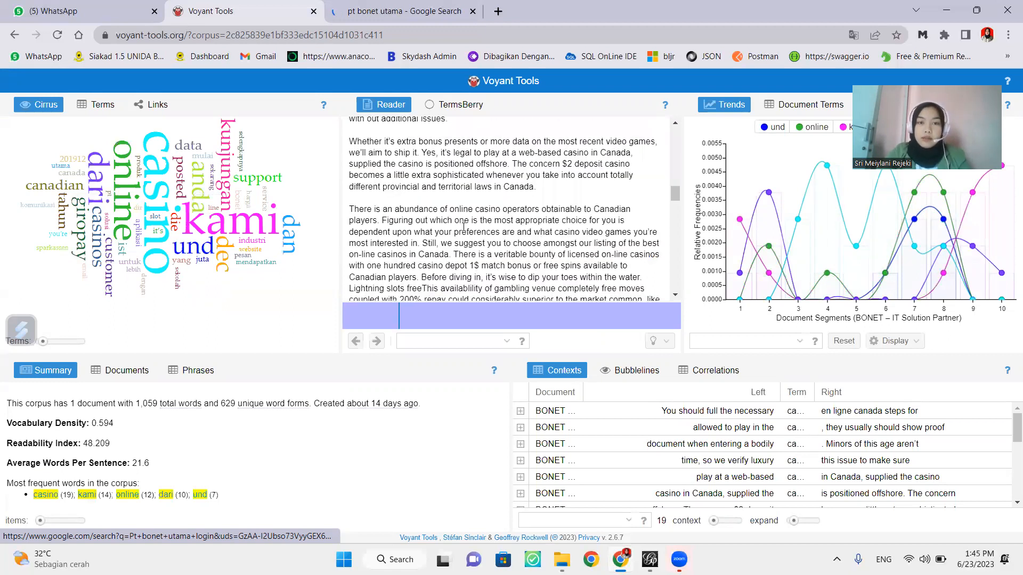
{"action": "scroll", "coordinate": [464, 231], "scroll_direction": "down", "scroll_amount": 5}
{"action": "scroll", "coordinate": [466, 258], "scroll_direction": "down", "scroll_amount": 5}
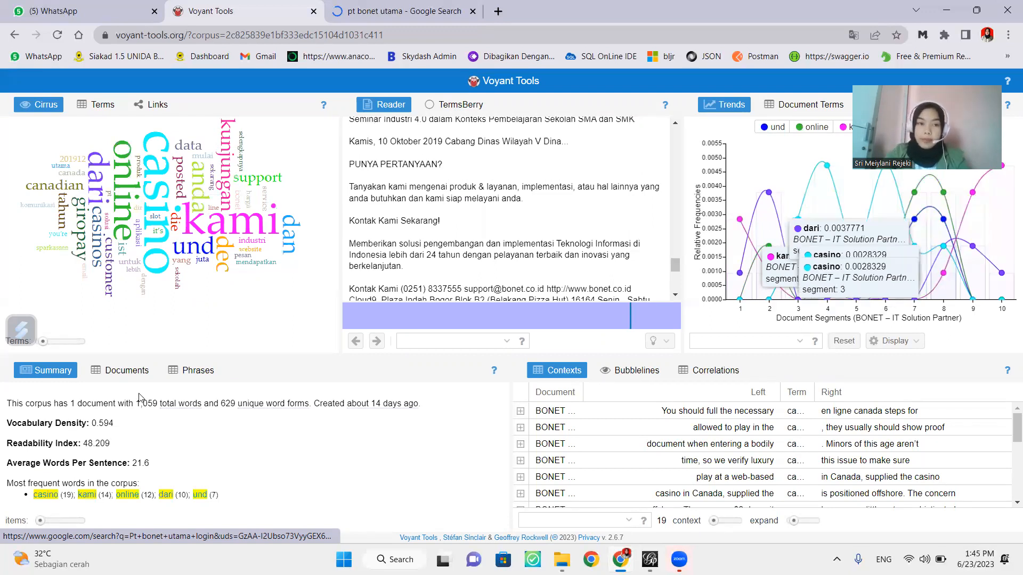
{"action": "mouse_move", "coordinate": [162, 205]}
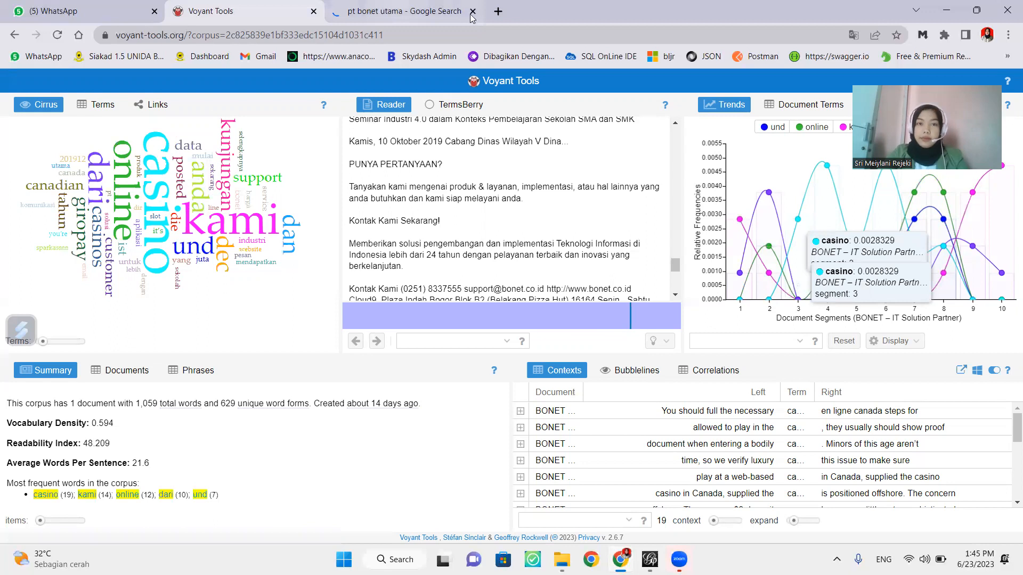
Step: Close the Google results tab for PT Bonet Utama, switch to Gephi and move its Welcome window near the upper middle of the workspace
{"action": "left_click", "coordinate": [452, 15]}
{"action": "key", "text": "ctrl+w"}
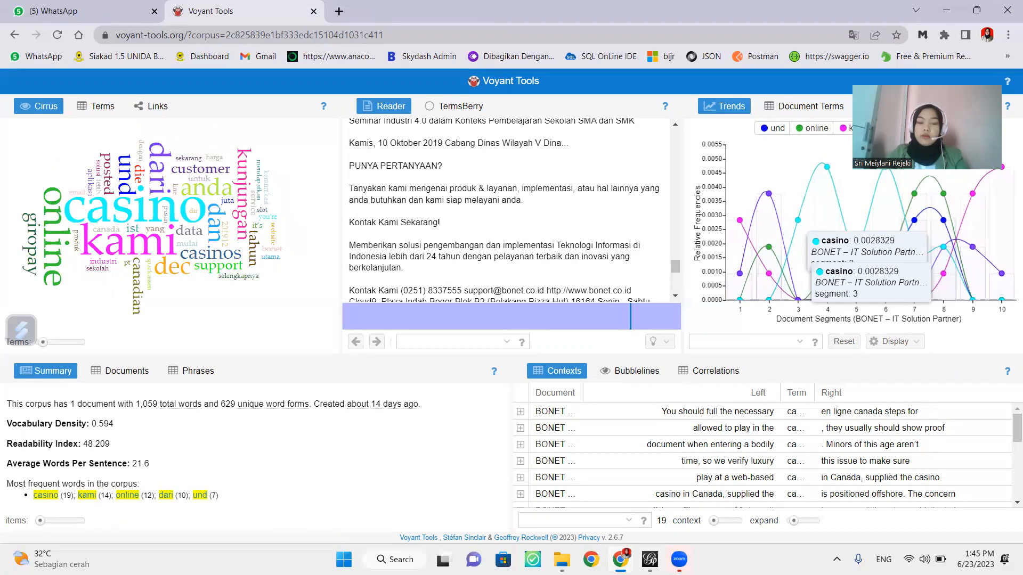
{"action": "key", "text": "alt+Tab"}
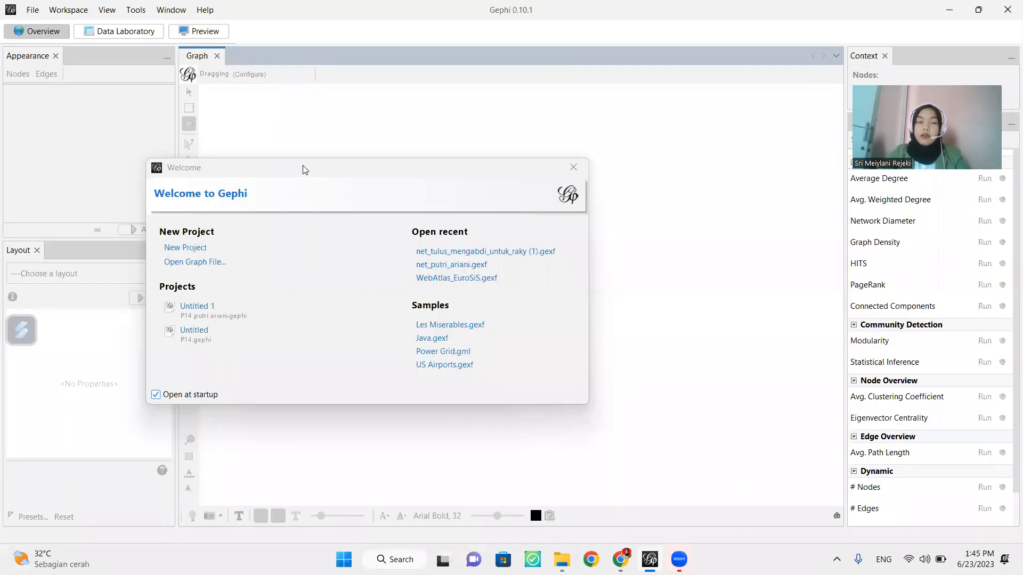
{"action": "left_click_drag", "start_coordinate": [304, 170], "coordinate": [397, 115]}
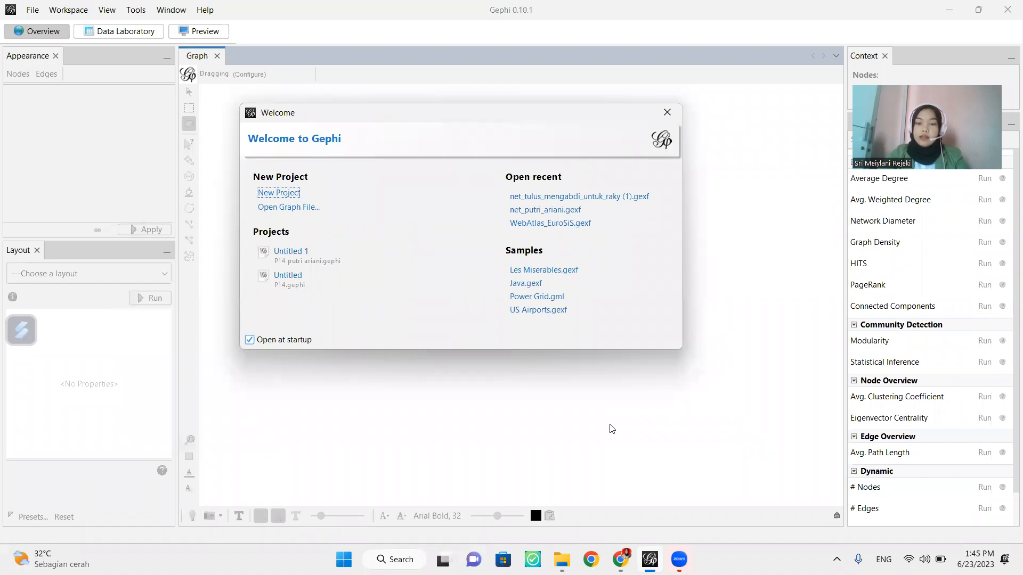
Step: Switch to Chrome, open netlytic.org in a new tab and sign in to the account
{"action": "key", "text": "alt+Tab"}
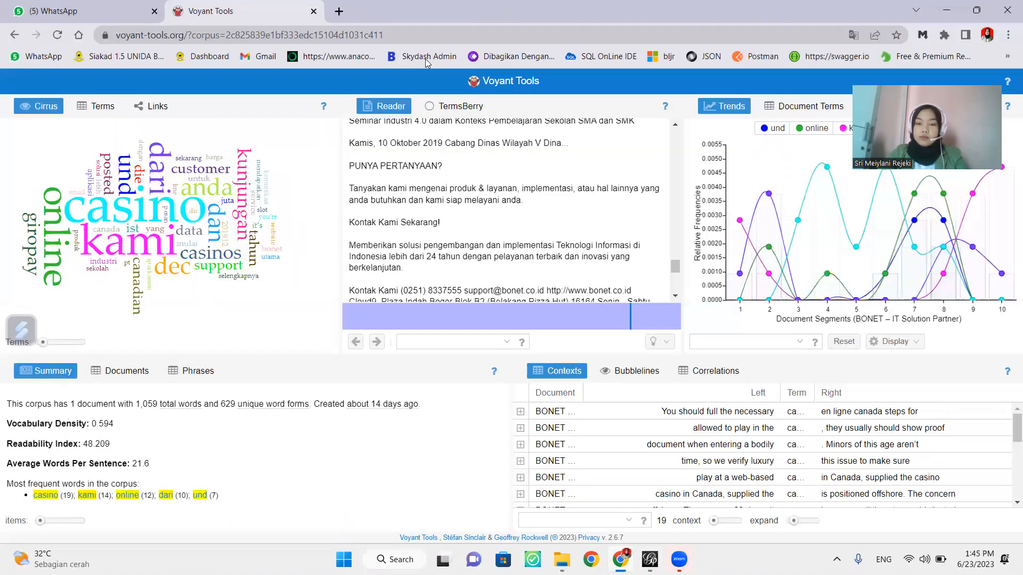
{"action": "left_click", "coordinate": [340, 12]}
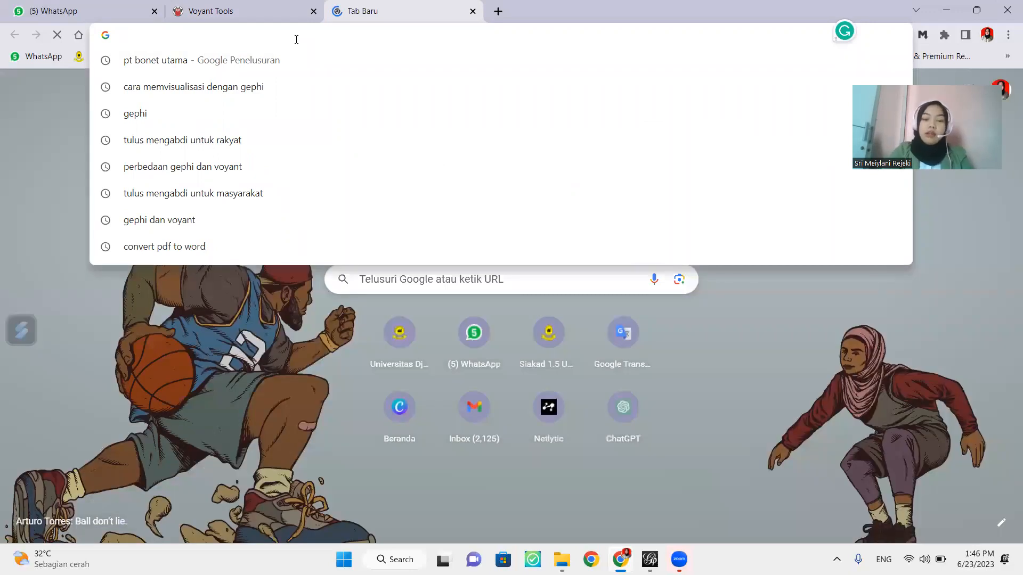
{"action": "type", "text": "net"}
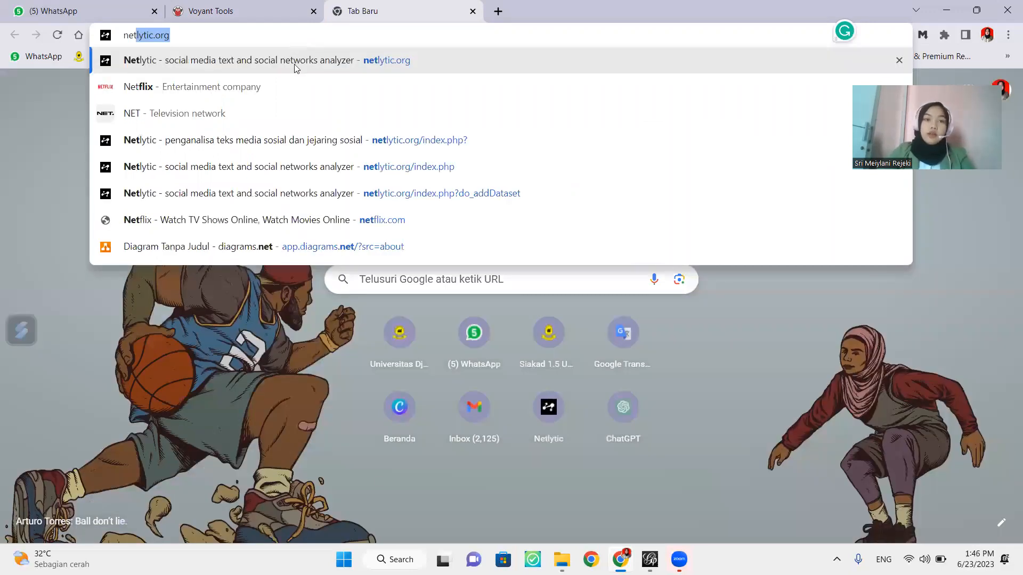
{"action": "key", "text": "Right"}
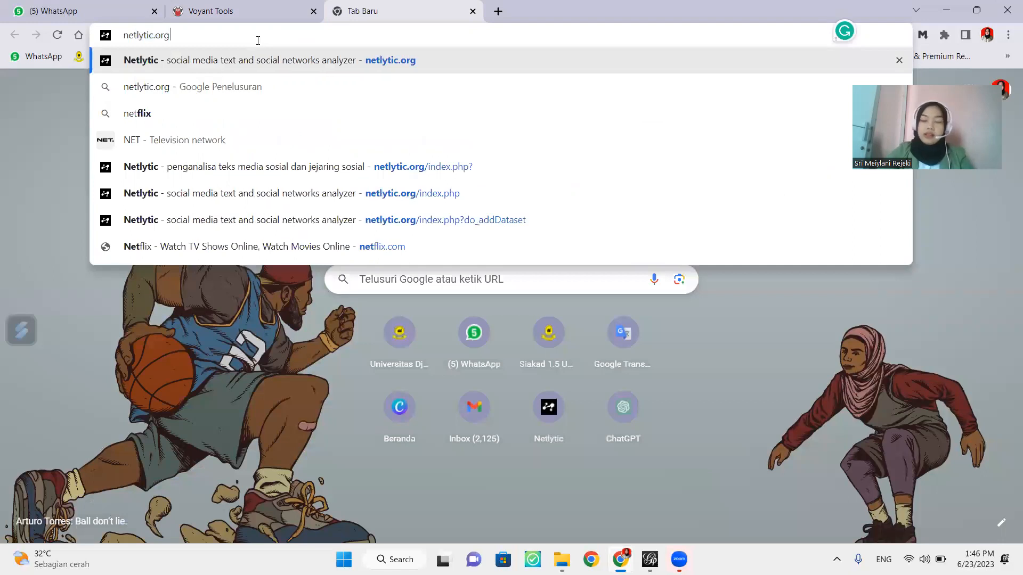
{"action": "key", "text": "Return"}
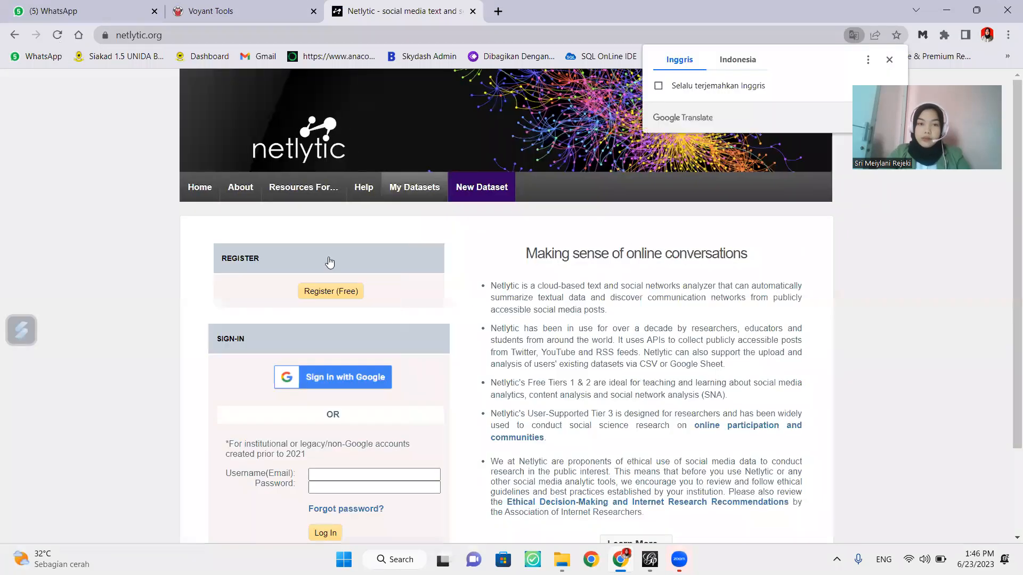
{"action": "scroll", "coordinate": [334, 272], "scroll_direction": "down", "scroll_amount": 1}
{"action": "scroll", "coordinate": [334, 271], "scroll_direction": "down", "scroll_amount": 2}
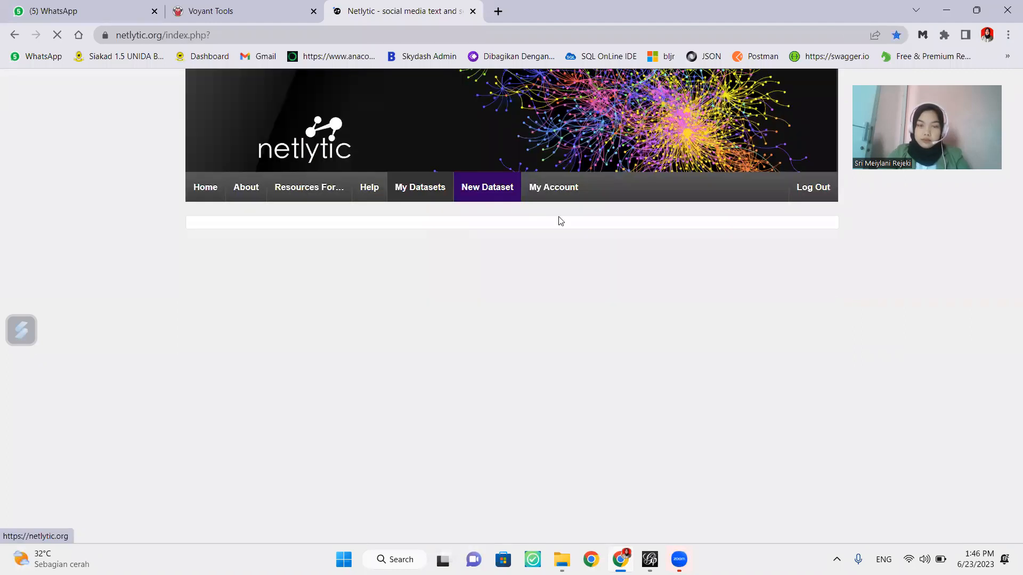
Step: Delete both tulus_mengabdi_untuk_rakyat datasets from the imported datasets and confirm each deletion
{"action": "scroll", "coordinate": [372, 384], "scroll_direction": "down", "scroll_amount": 1}
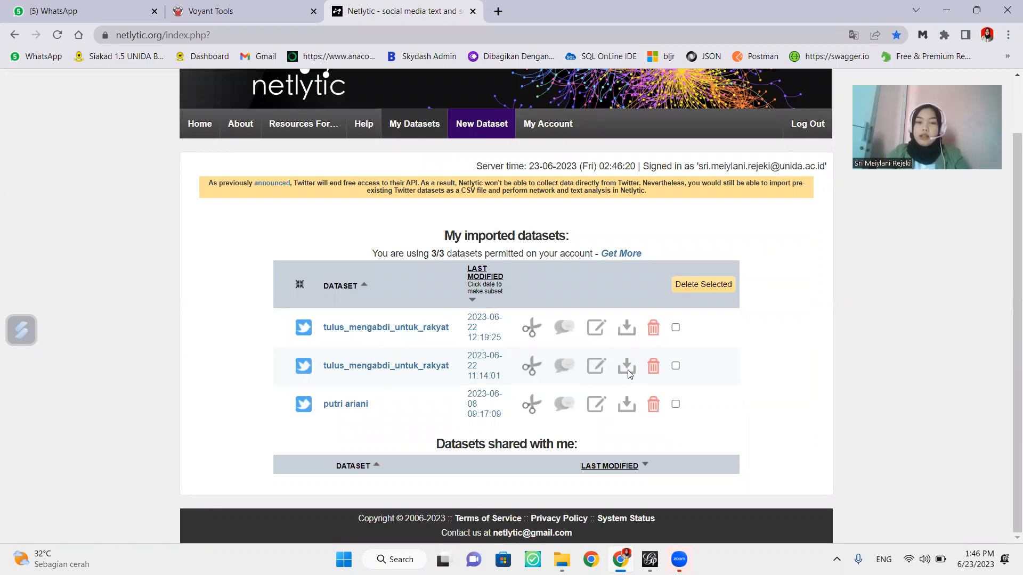
{"action": "left_click", "coordinate": [655, 371]}
{"action": "left_click", "coordinate": [584, 123]}
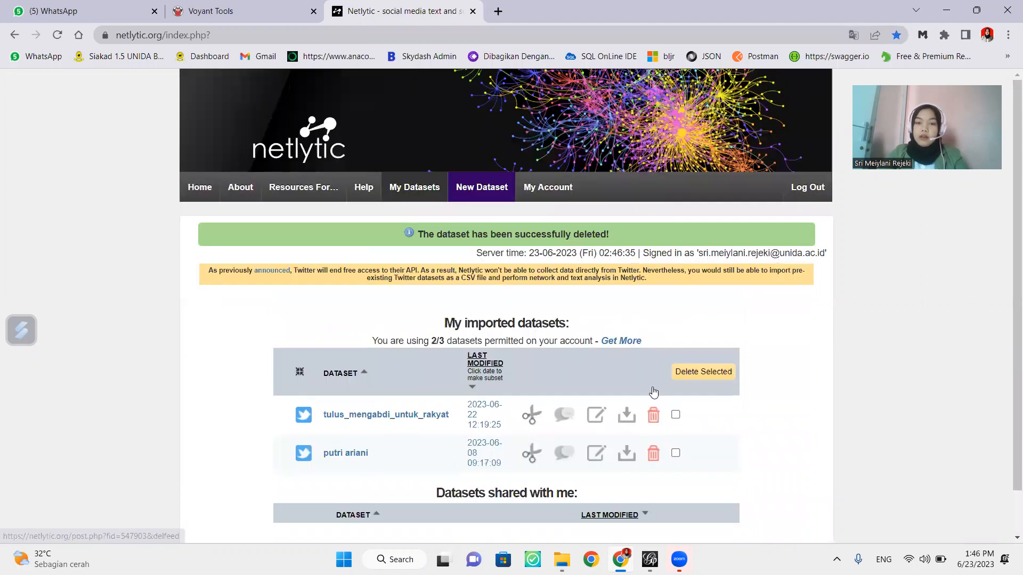
{"action": "left_click", "coordinate": [654, 392]}
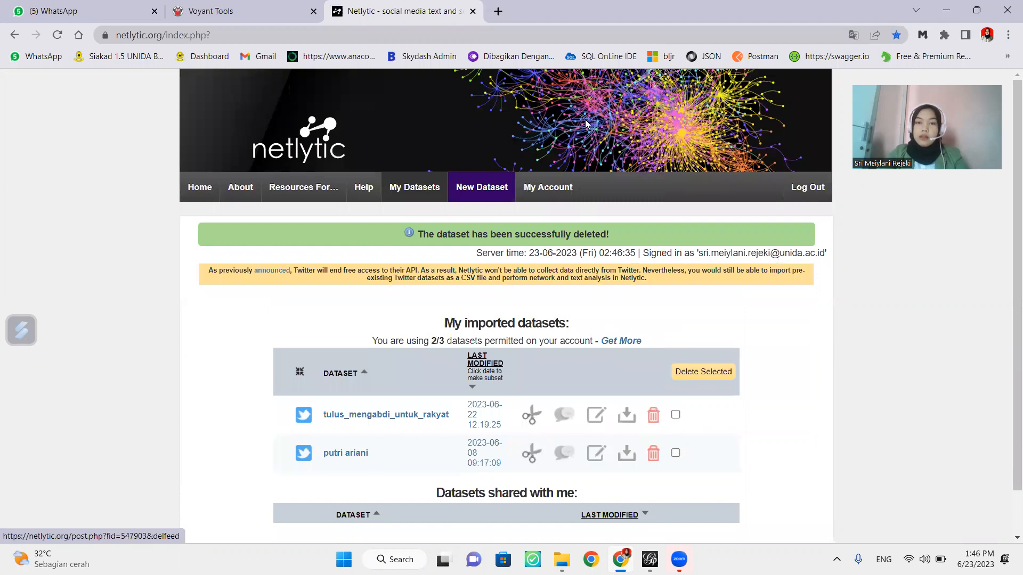
{"action": "left_click", "coordinate": [583, 124]}
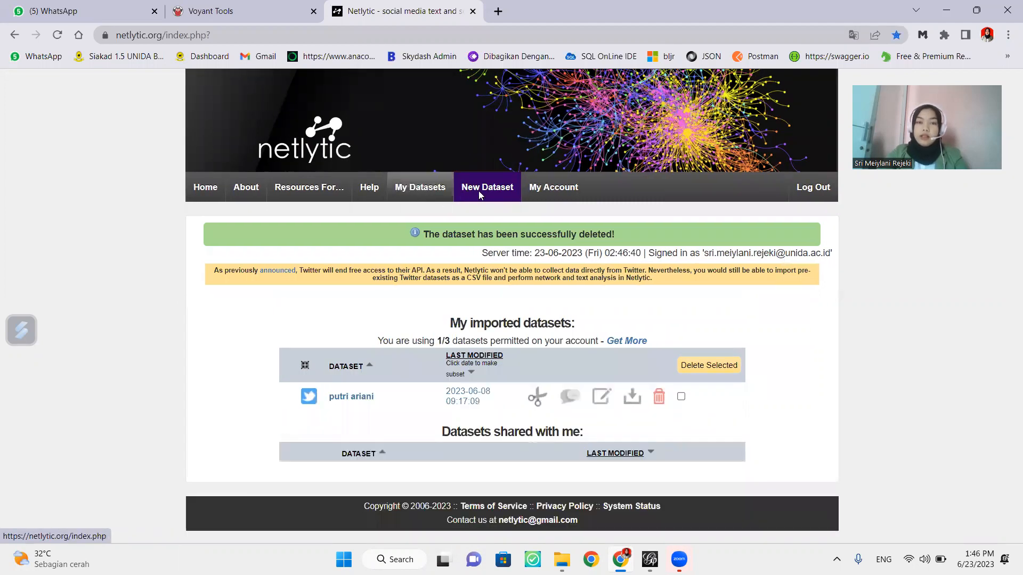
Step: Start a new Twitter dataset and name it tulus_mengabdi_untuk_rakyat
{"action": "left_click", "coordinate": [478, 191]}
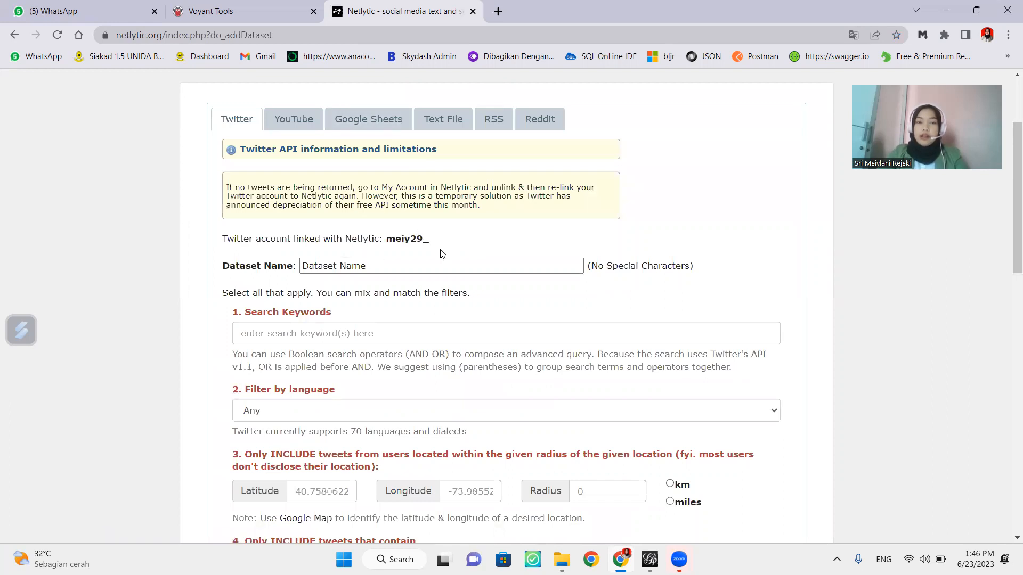
{"action": "scroll", "coordinate": [425, 259], "scroll_direction": "down", "scroll_amount": 2}
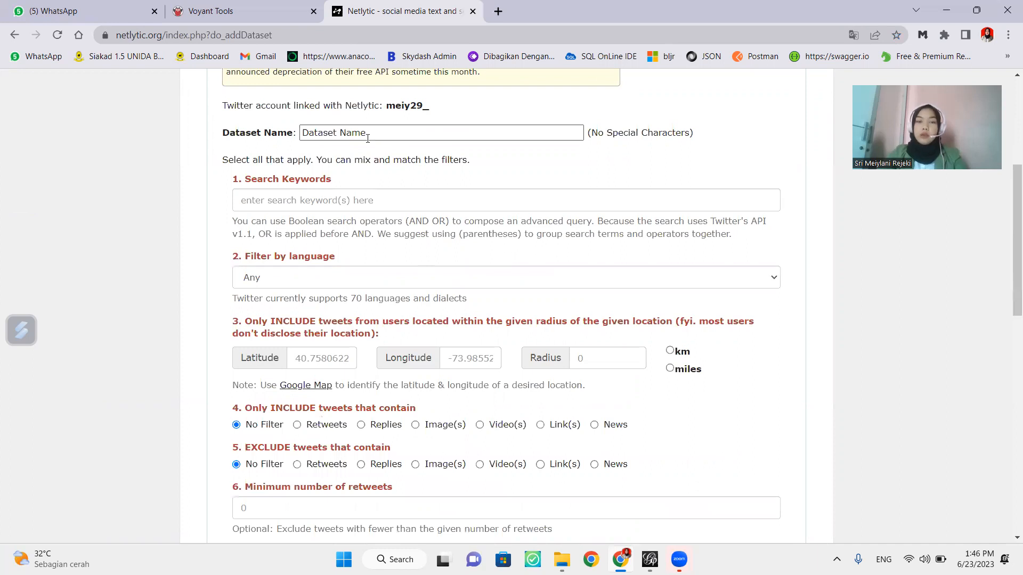
{"action": "left_click", "coordinate": [324, 135]}
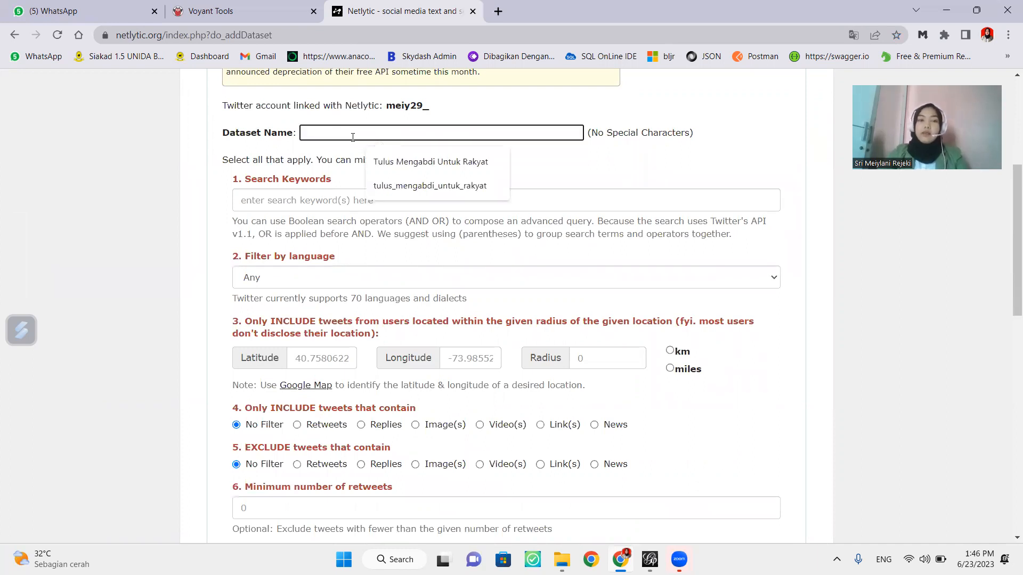
{"action": "left_click", "coordinate": [416, 186]}
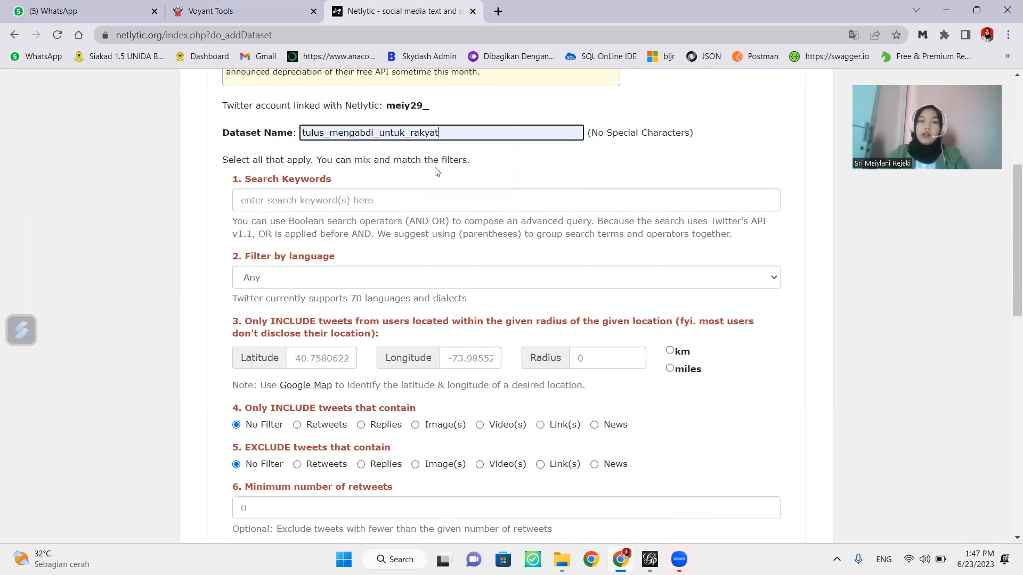
Step: Enter "(rakyat) OR (puan)" as the search keywords for the Twitter dataset
{"action": "left_click", "coordinate": [298, 194]}
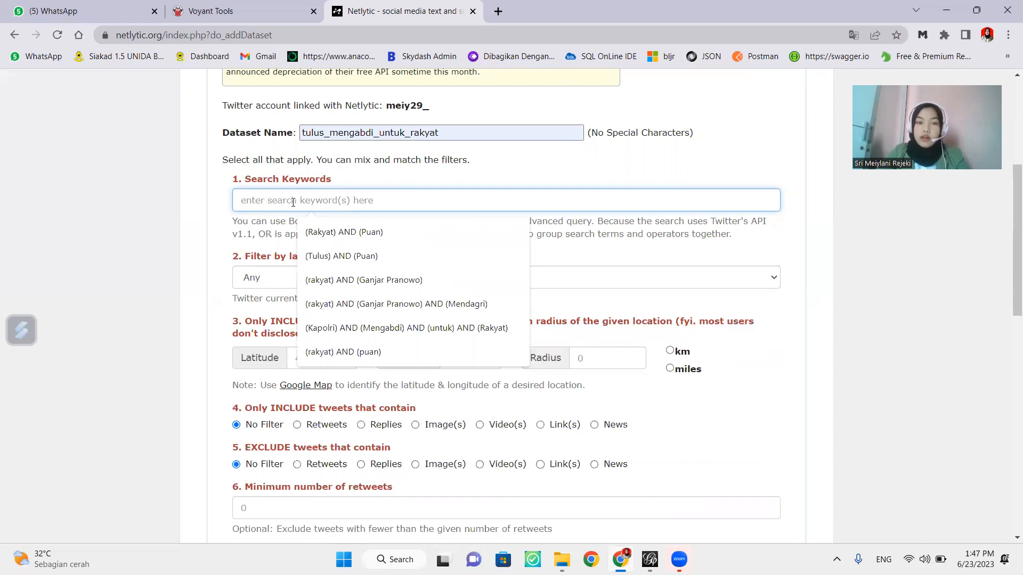
{"action": "left_click", "coordinate": [368, 221]}
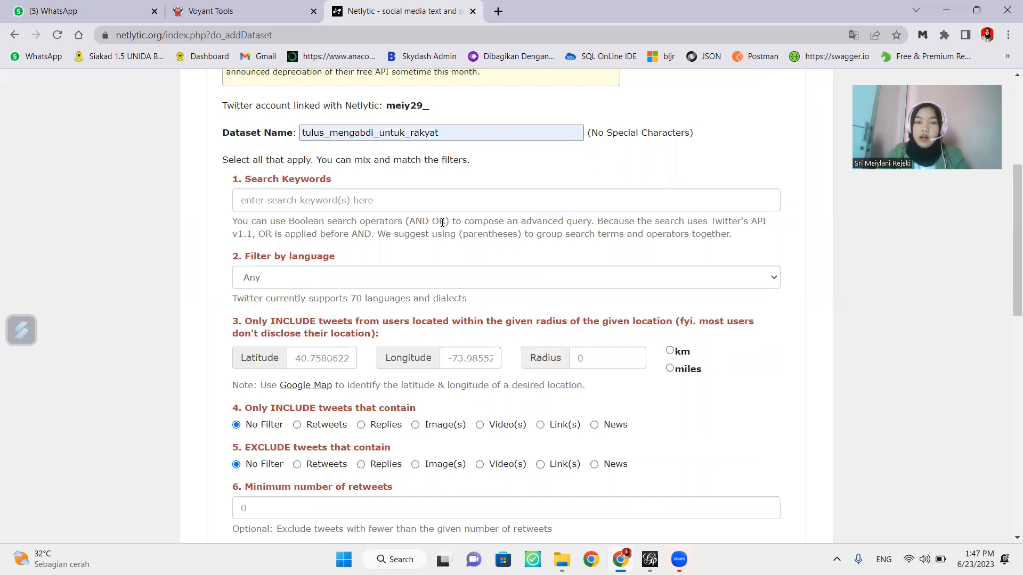
{"action": "left_click", "coordinate": [347, 194]}
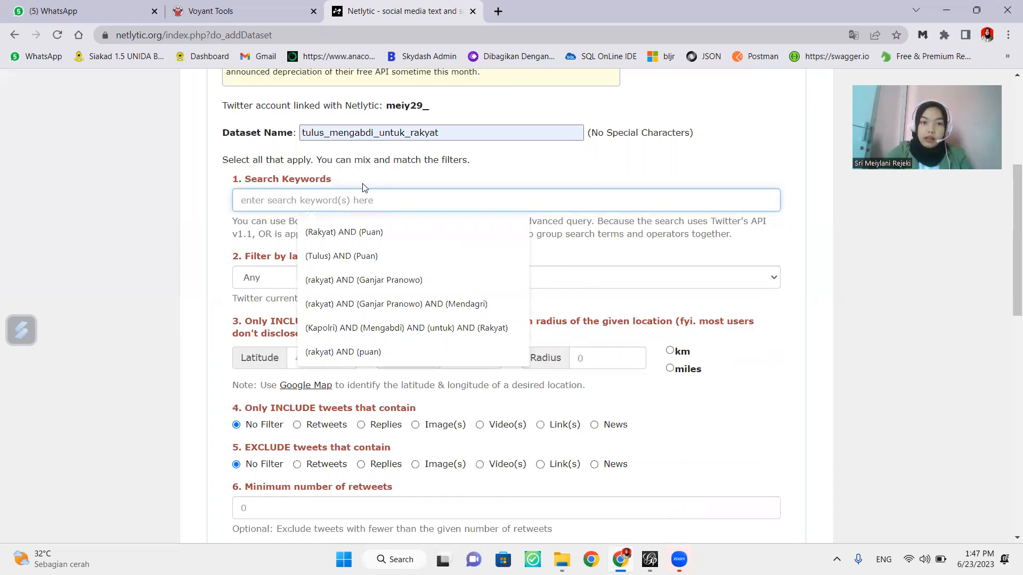
{"action": "type", "text": "9"}
{"action": "key", "text": "BackSpace"}
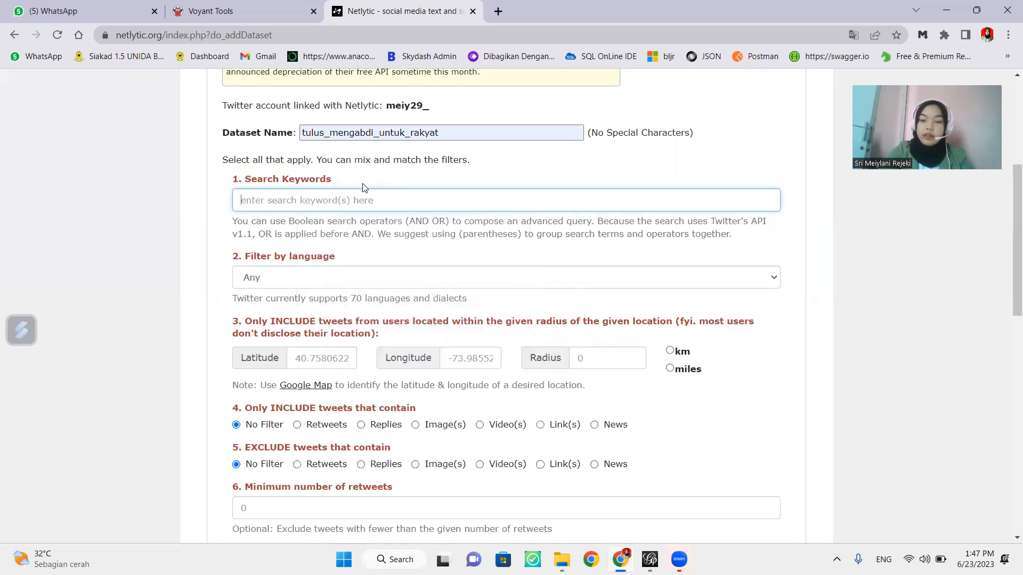
{"action": "type", "text": "(rakyat) "}
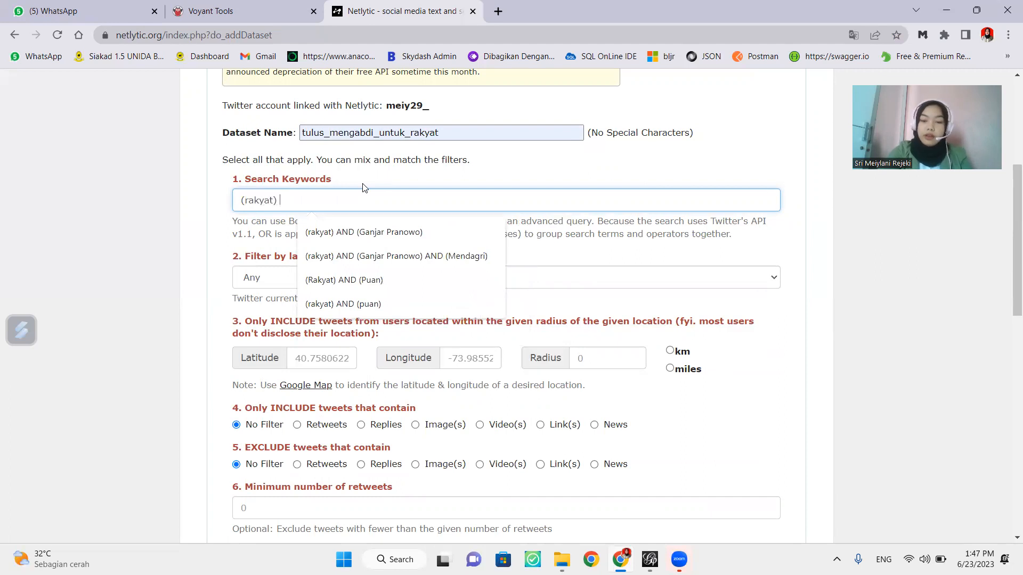
{"action": "type", "text": "OR"}
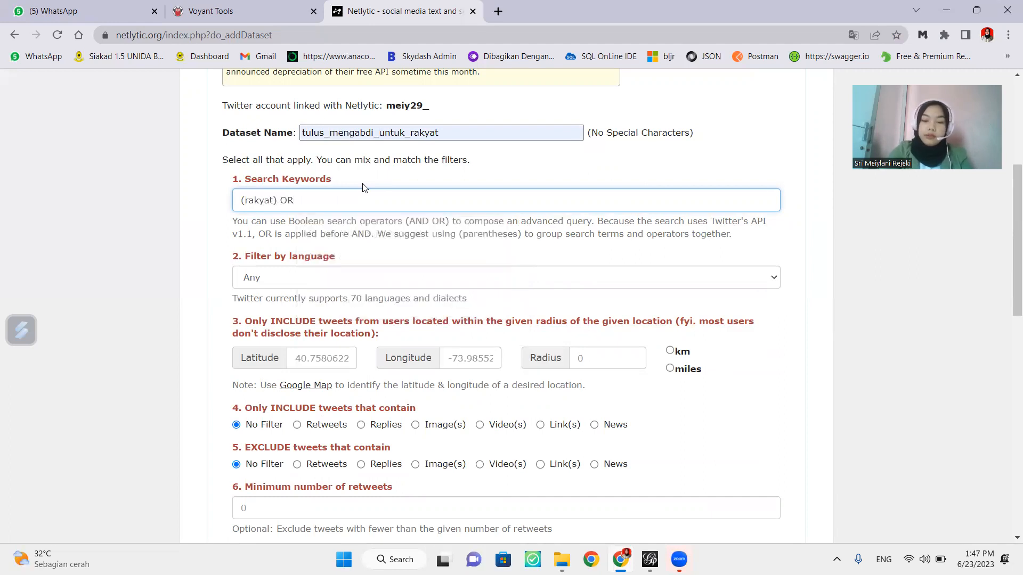
{"action": "type", "text": " (puan"}
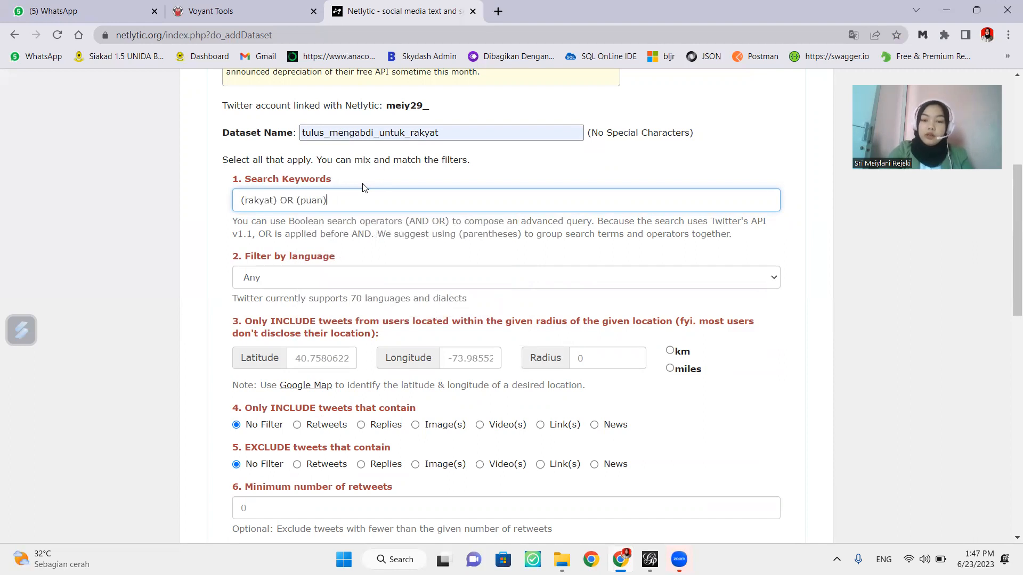
Step: Filter the tweets by the Indonesian language
{"action": "left_click", "coordinate": [320, 278]}
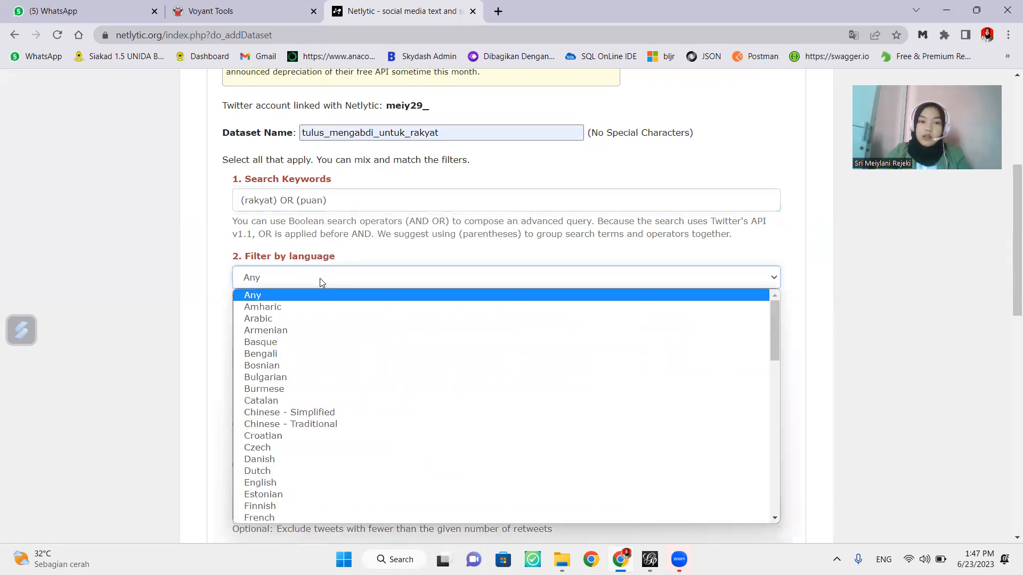
{"action": "scroll", "coordinate": [319, 373], "scroll_direction": "down", "scroll_amount": 10}
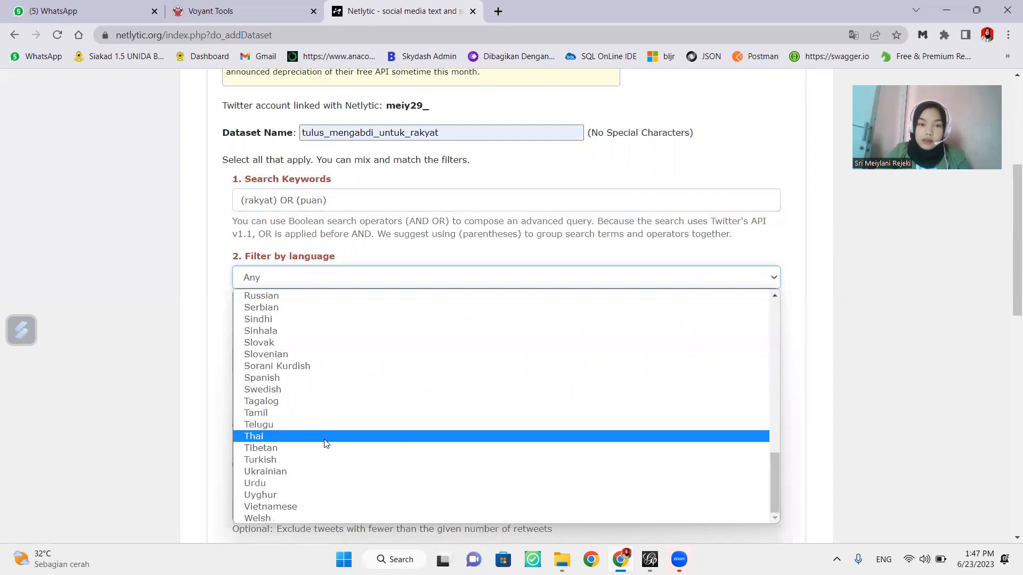
{"action": "scroll", "coordinate": [304, 303], "scroll_direction": "up", "scroll_amount": 2}
{"action": "scroll", "coordinate": [299, 399], "scroll_direction": "up", "scroll_amount": 12}
{"action": "scroll", "coordinate": [290, 416], "scroll_direction": "down", "scroll_amount": 7}
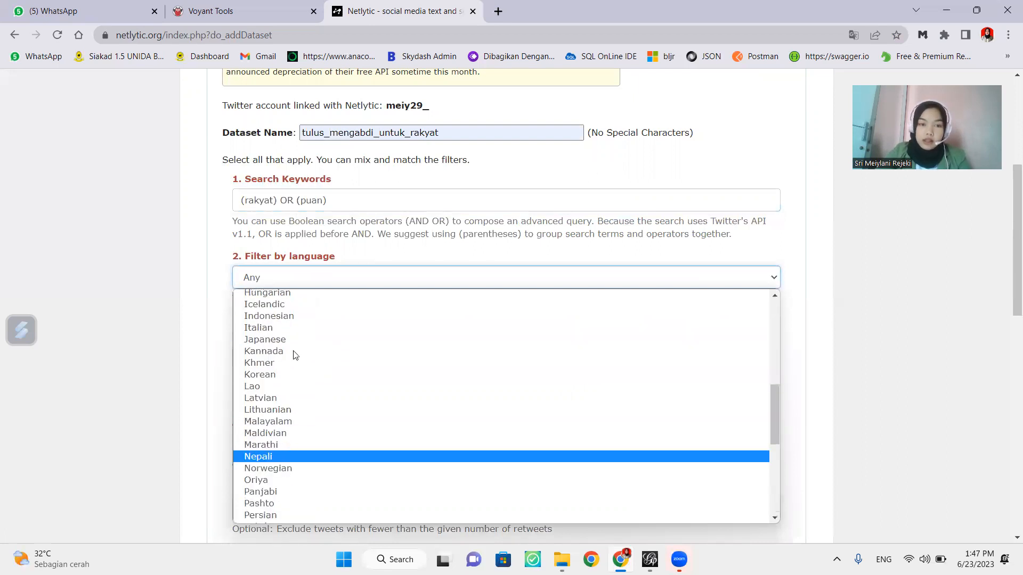
{"action": "left_click", "coordinate": [326, 316]}
Step: Test the dataset query on Twitter and dismiss the translation prompt on the search page
{"action": "scroll", "coordinate": [450, 283], "scroll_direction": "down", "scroll_amount": 4}
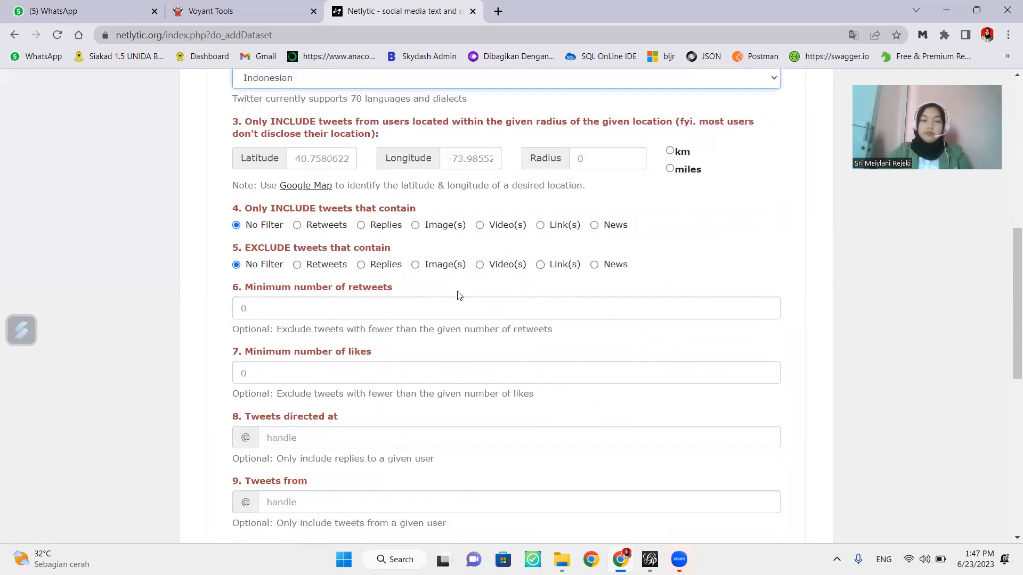
{"action": "scroll", "coordinate": [426, 294], "scroll_direction": "down", "scroll_amount": 1}
{"action": "scroll", "coordinate": [322, 287], "scroll_direction": "down", "scroll_amount": 3}
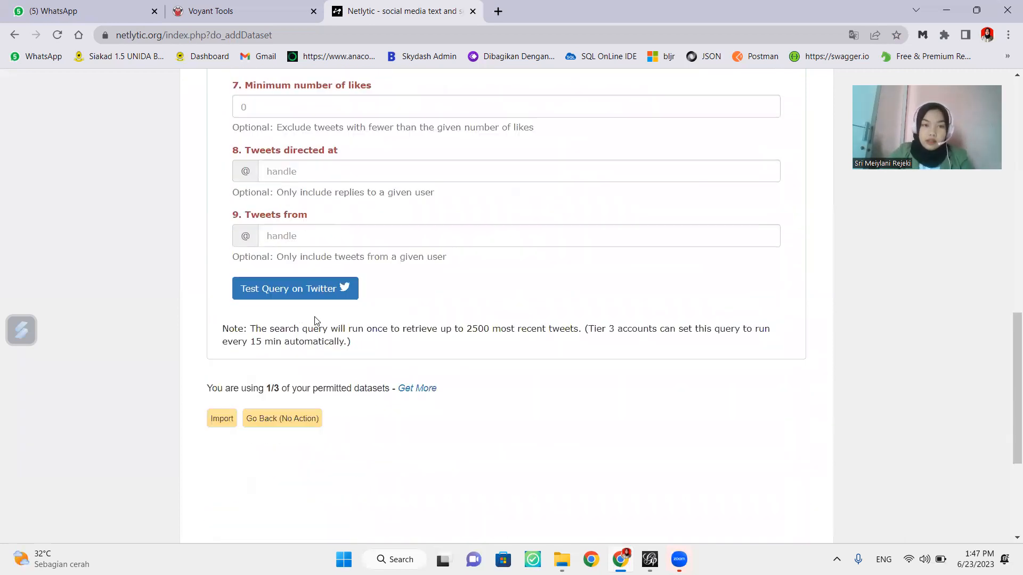
{"action": "left_click", "coordinate": [294, 289]}
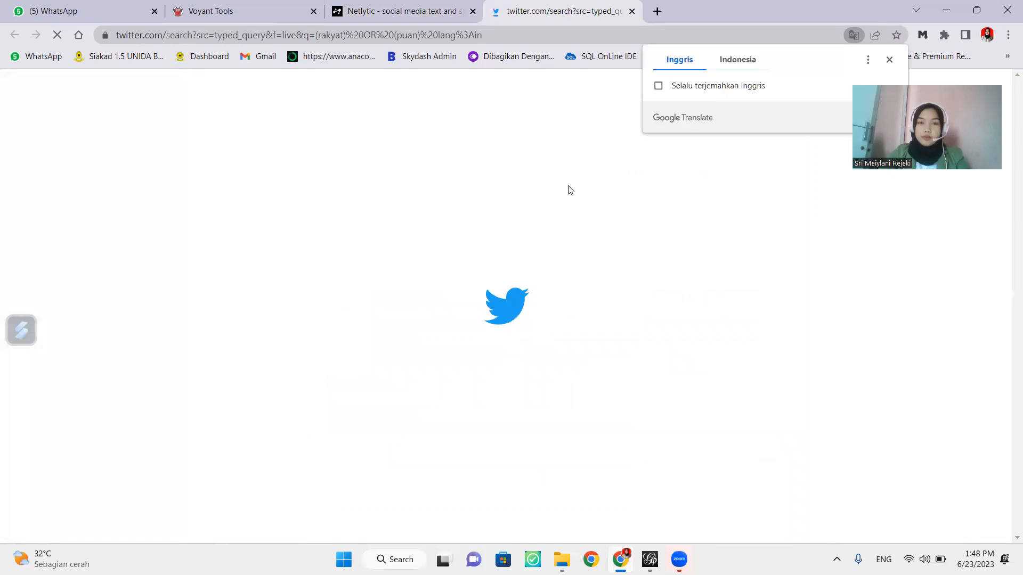
{"action": "left_click", "coordinate": [572, 169]}
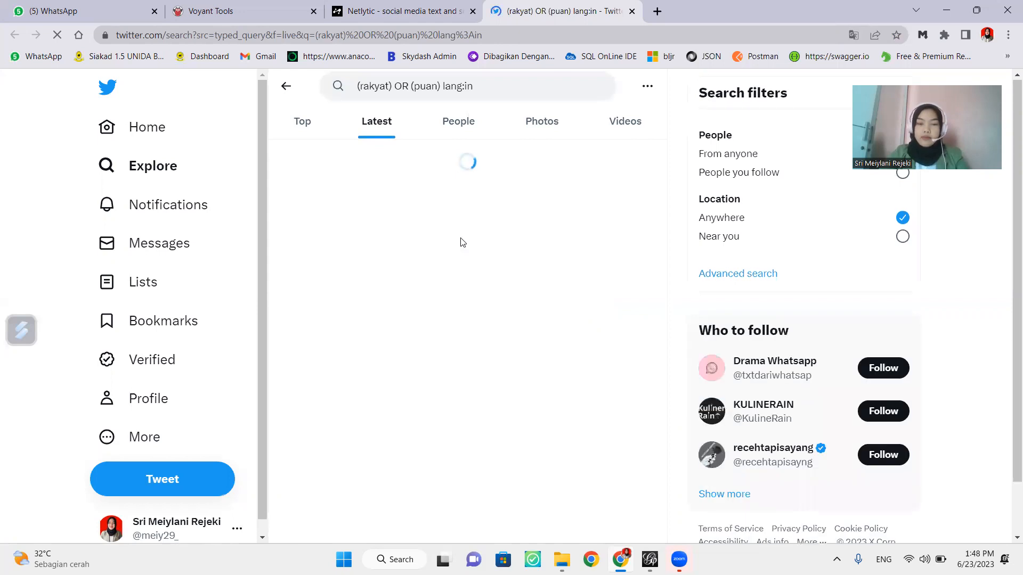
Step: Examine the latest tweets matching the query on Twitter and return to the Netlytic new dataset form
{"action": "scroll", "coordinate": [473, 278], "scroll_direction": "down", "scroll_amount": 2}
{"action": "scroll", "coordinate": [466, 256], "scroll_direction": "up", "scroll_amount": 2}
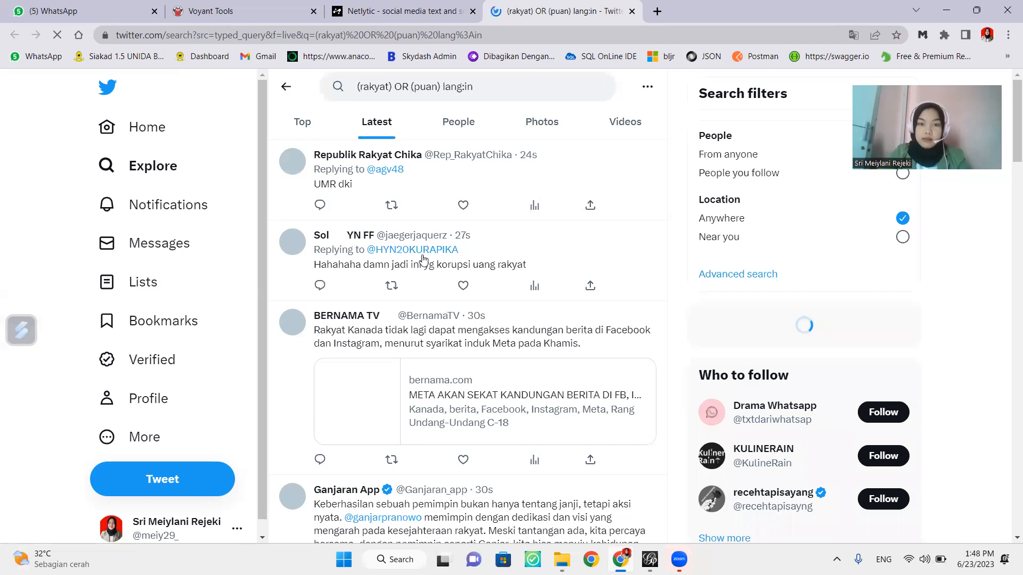
{"action": "scroll", "coordinate": [415, 299], "scroll_direction": "down", "scroll_amount": 5}
{"action": "scroll", "coordinate": [410, 280], "scroll_direction": "down", "scroll_amount": 2}
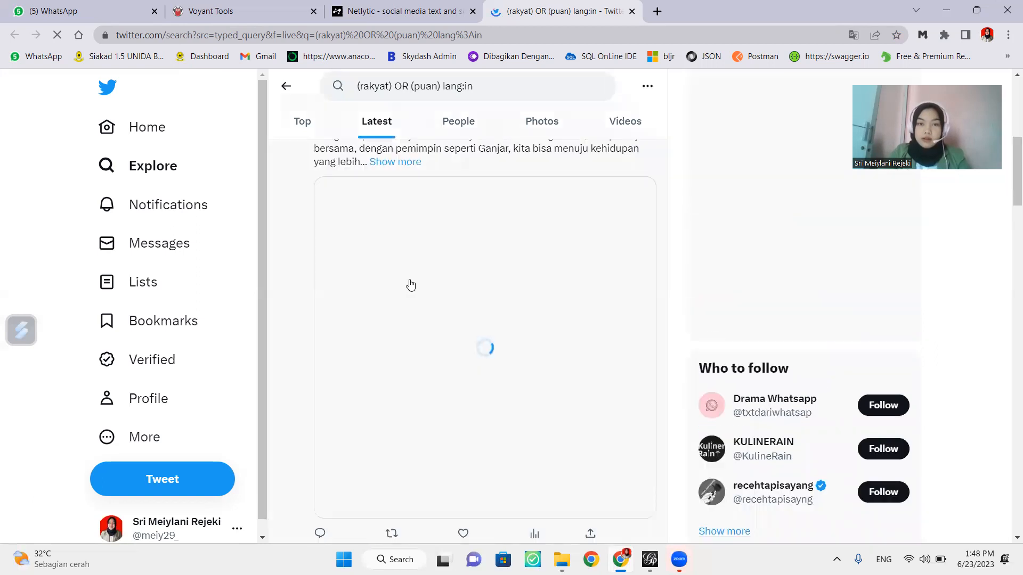
{"action": "scroll", "coordinate": [410, 285], "scroll_direction": "down", "scroll_amount": 3}
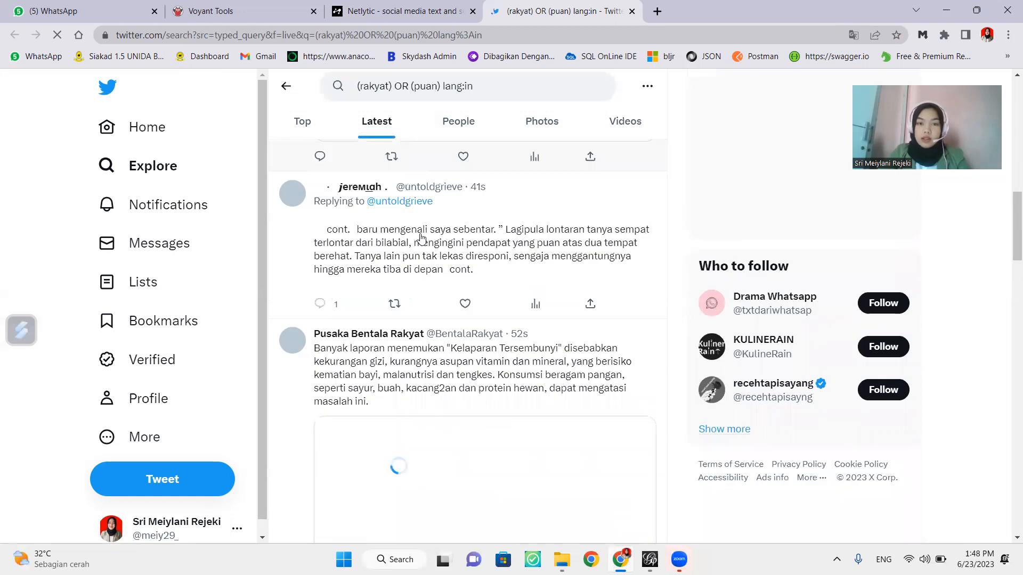
{"action": "scroll", "coordinate": [426, 283], "scroll_direction": "down", "scroll_amount": 3}
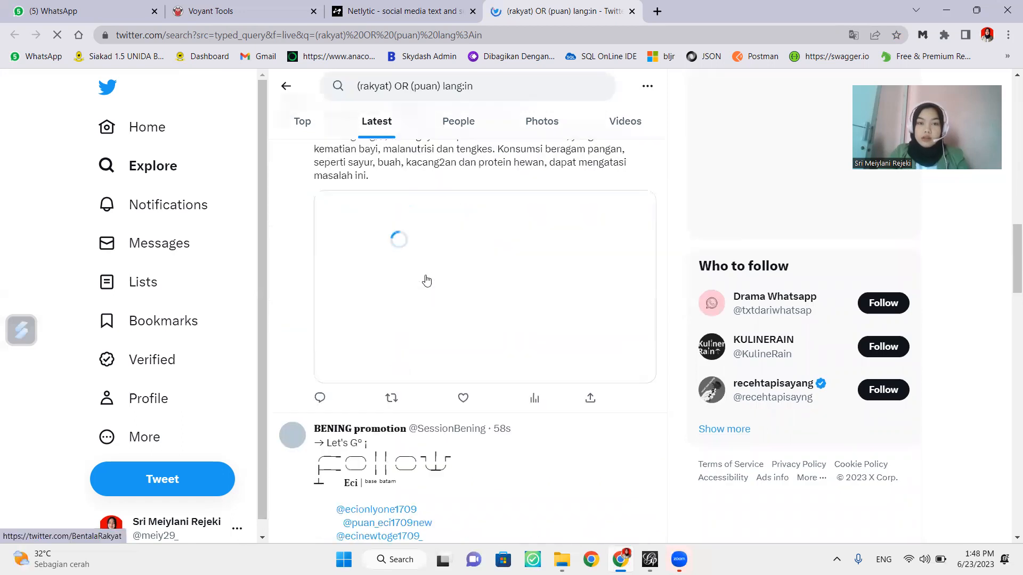
{"action": "scroll", "coordinate": [426, 280], "scroll_direction": "down", "scroll_amount": 5}
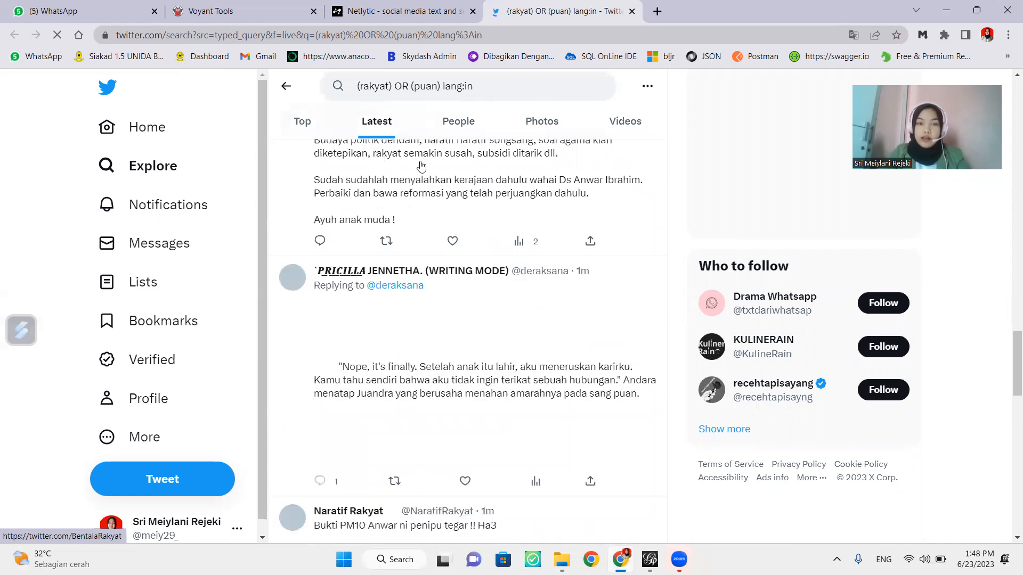
{"action": "scroll", "coordinate": [472, 332], "scroll_direction": "down", "scroll_amount": 5}
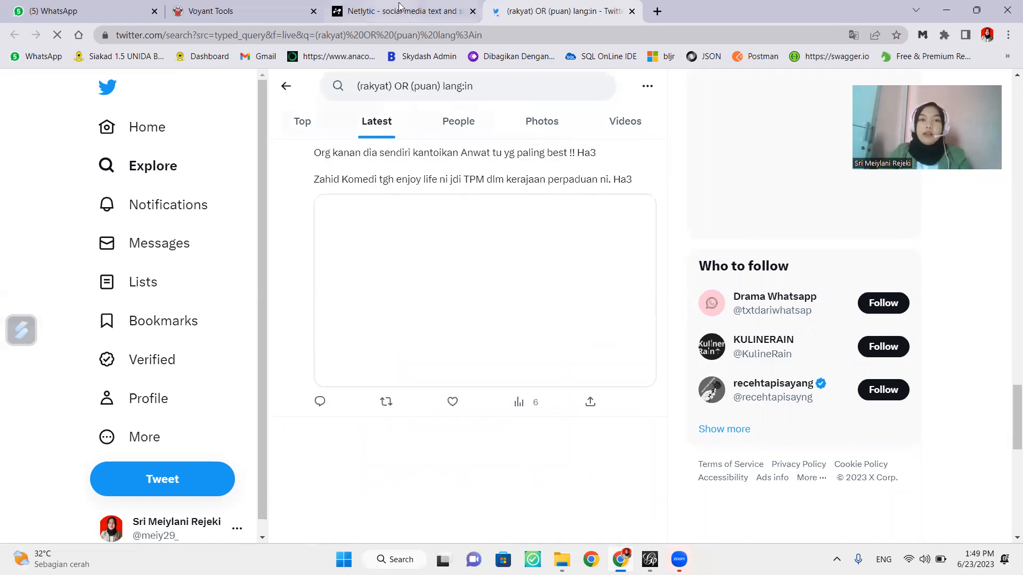
{"action": "key", "text": "ctrl+shift+Tab"}
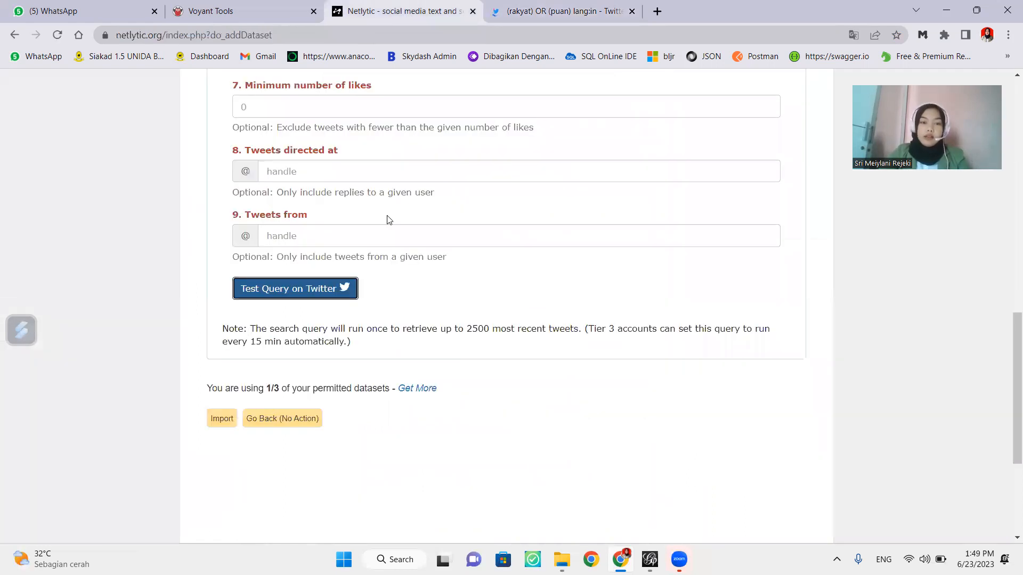
Step: Import the Twitter dataset with the entered search query and wait for the tweet collection to finish
{"action": "scroll", "coordinate": [417, 276], "scroll_direction": "up", "scroll_amount": 5}
{"action": "scroll", "coordinate": [419, 289], "scroll_direction": "down", "scroll_amount": 10}
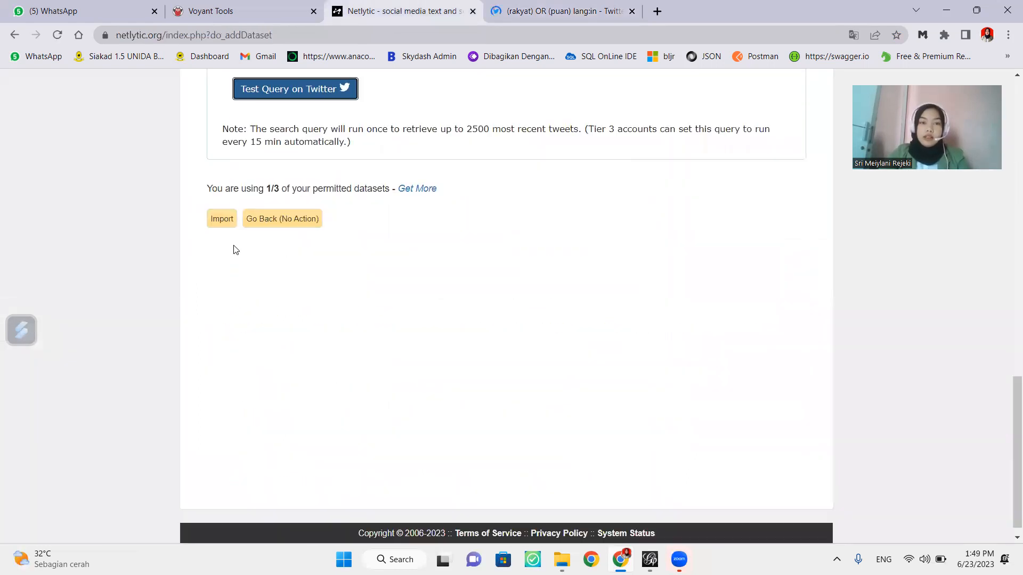
{"action": "scroll", "coordinate": [251, 306], "scroll_direction": "up", "scroll_amount": 3}
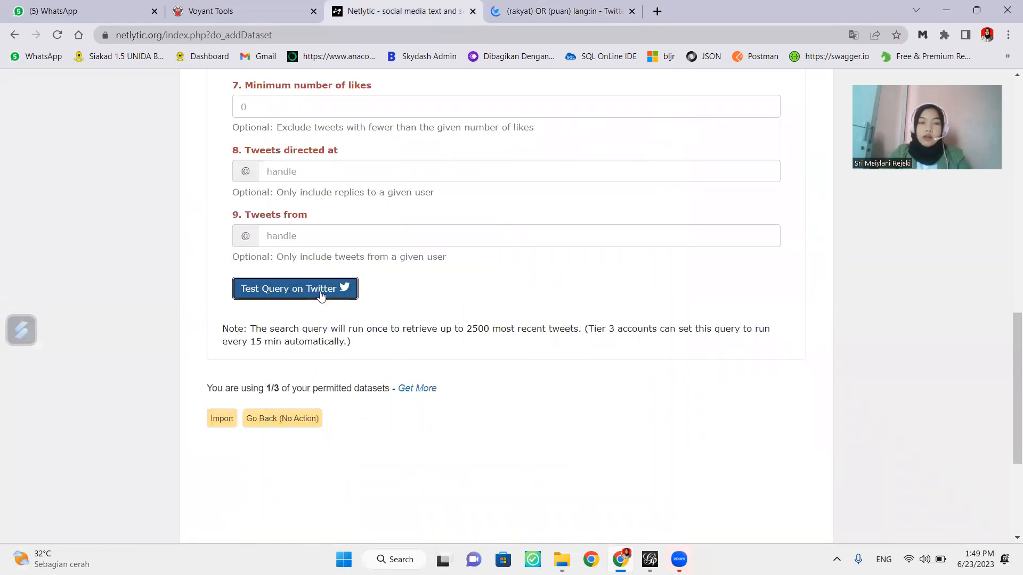
{"action": "left_click", "coordinate": [222, 419]}
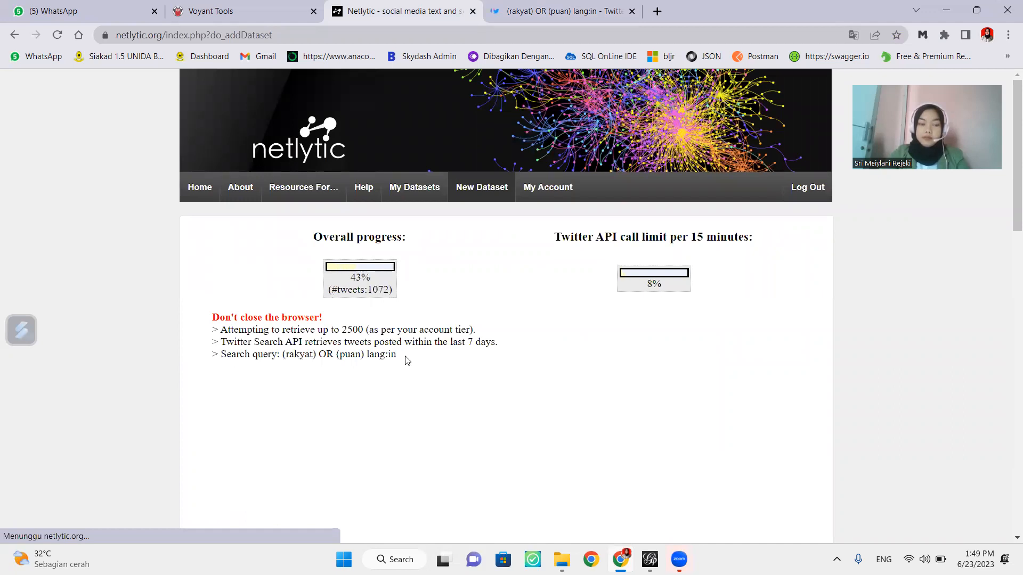
{"action": "scroll", "coordinate": [407, 360], "scroll_direction": "down", "scroll_amount": 2}
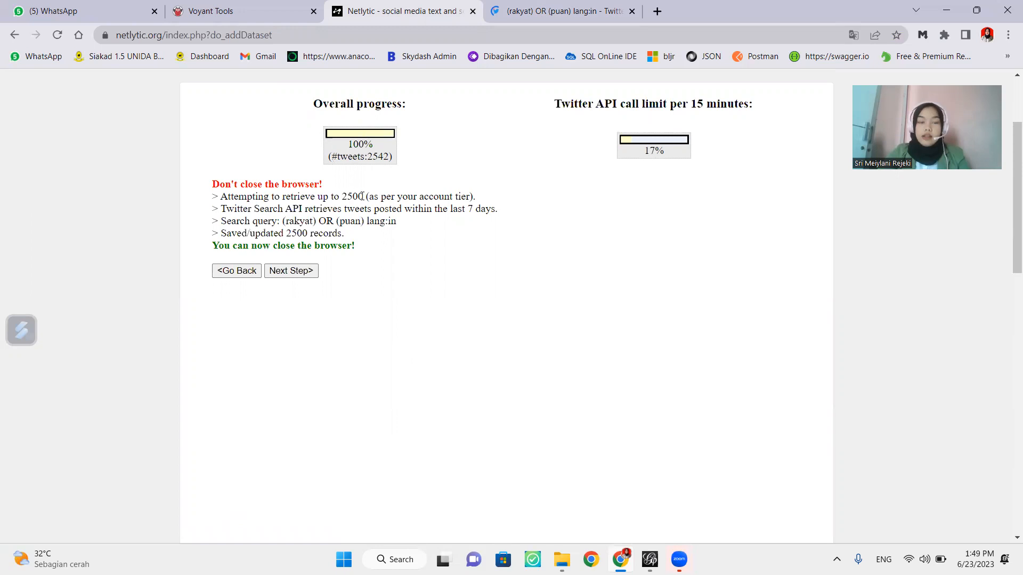
Step: Review the collected posts in the dataset preview and go to its network analysis stage
{"action": "left_click", "coordinate": [291, 272]}
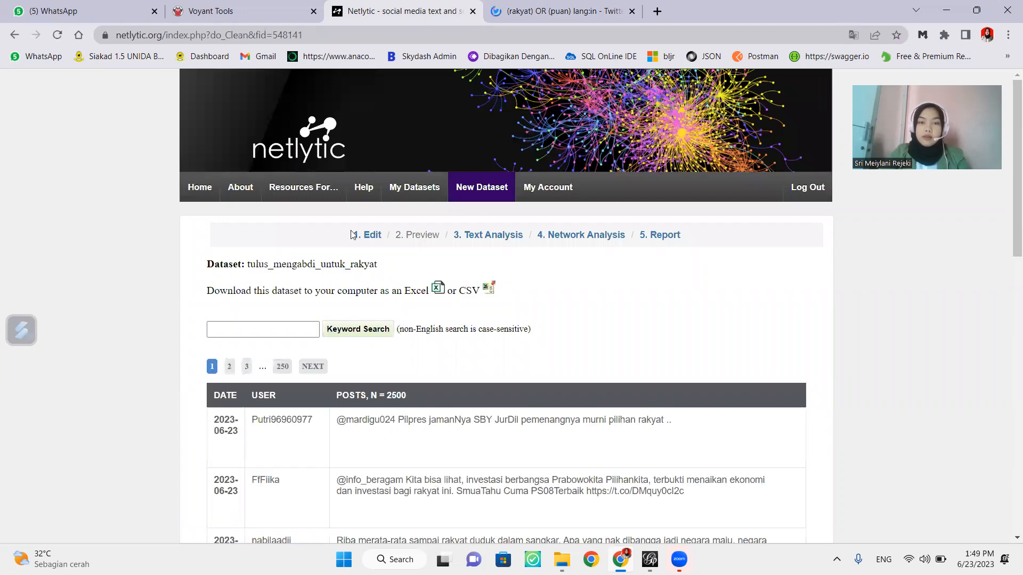
{"action": "scroll", "coordinate": [352, 235], "scroll_direction": "down", "scroll_amount": 15}
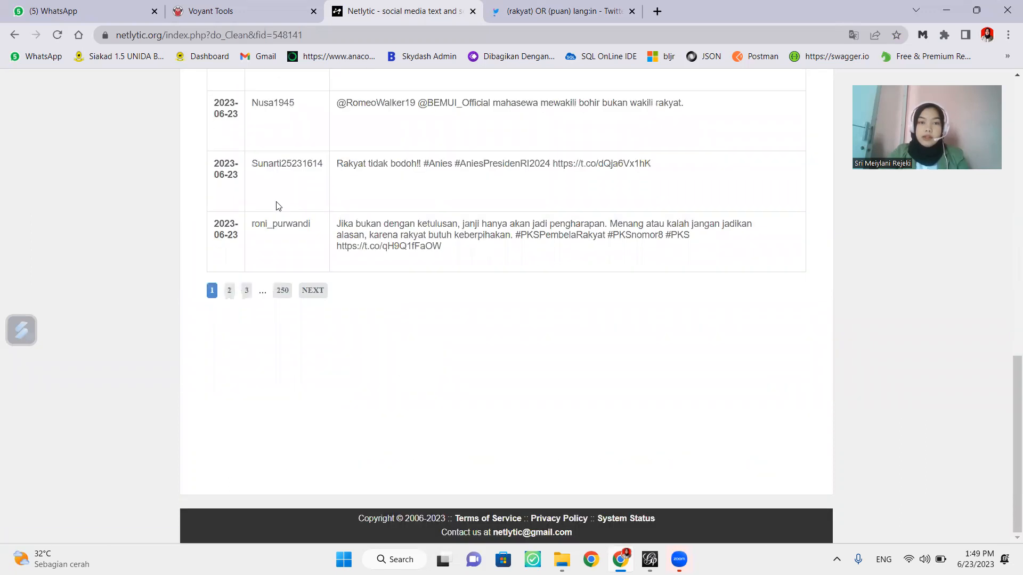
{"action": "scroll", "coordinate": [296, 155], "scroll_direction": "up", "scroll_amount": 9}
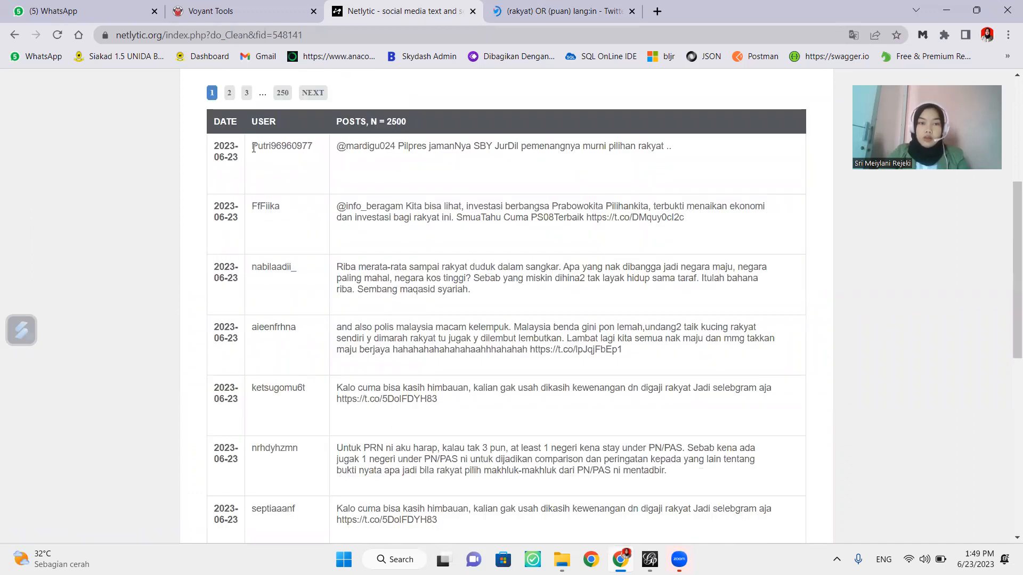
{"action": "scroll", "coordinate": [458, 182], "scroll_direction": "up", "scroll_amount": 3}
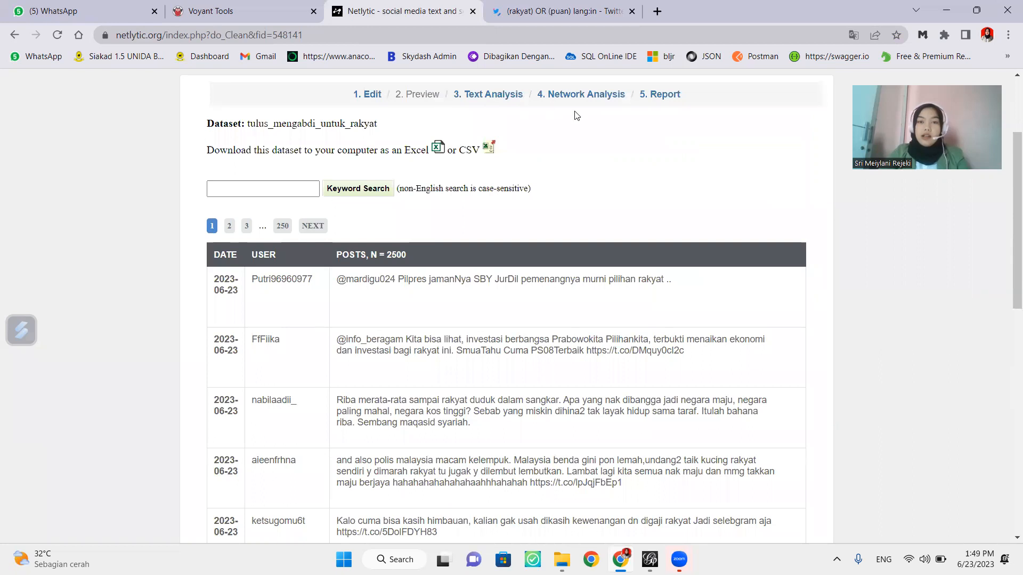
{"action": "scroll", "coordinate": [578, 166], "scroll_direction": "up", "scroll_amount": 1}
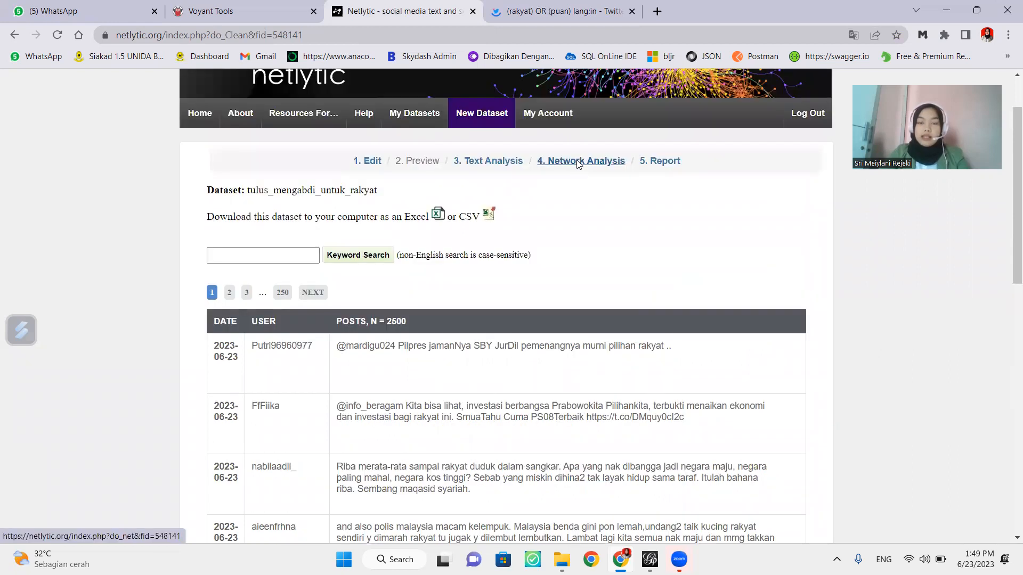
{"action": "left_click", "coordinate": [578, 165]}
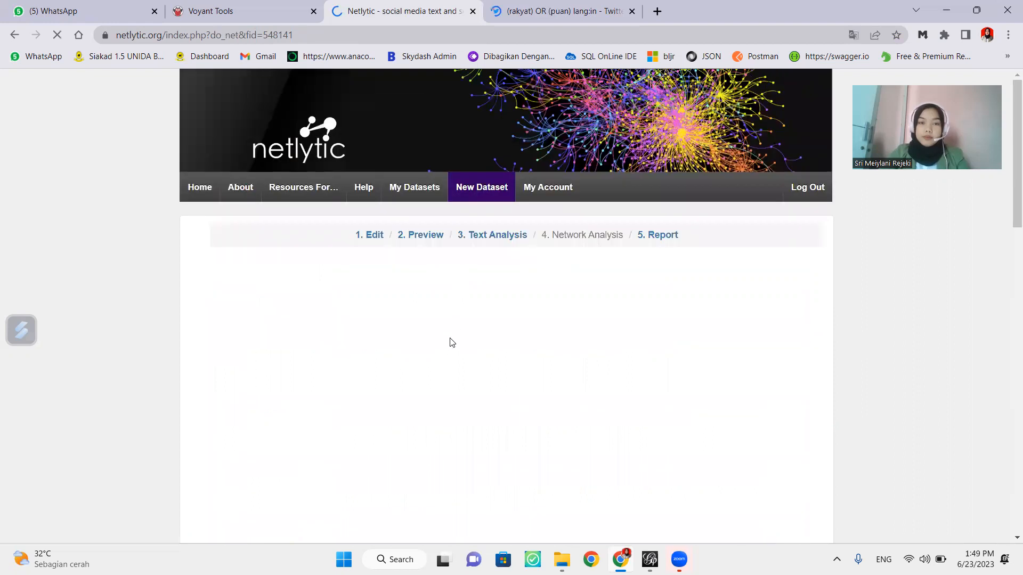
Step: Analyze the communication network using replied, quoted, retweeted and mentioned relations as ties
{"action": "scroll", "coordinate": [452, 343], "scroll_direction": "down", "scroll_amount": 2}
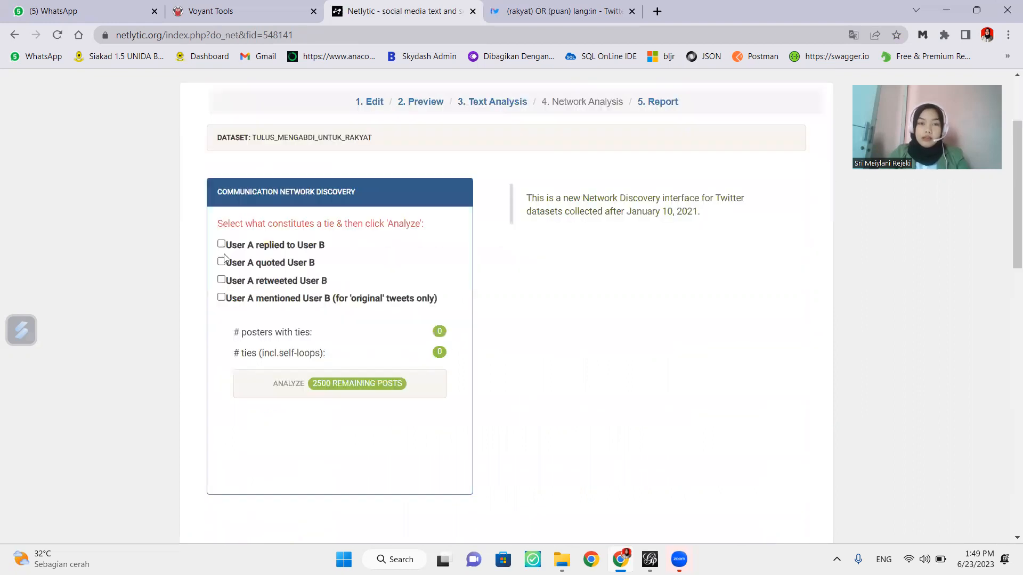
{"action": "left_click", "coordinate": [222, 244]}
{"action": "left_click", "coordinate": [222, 262]}
{"action": "left_click", "coordinate": [221, 280]}
{"action": "scroll", "coordinate": [318, 262], "scroll_direction": "down", "scroll_amount": 2}
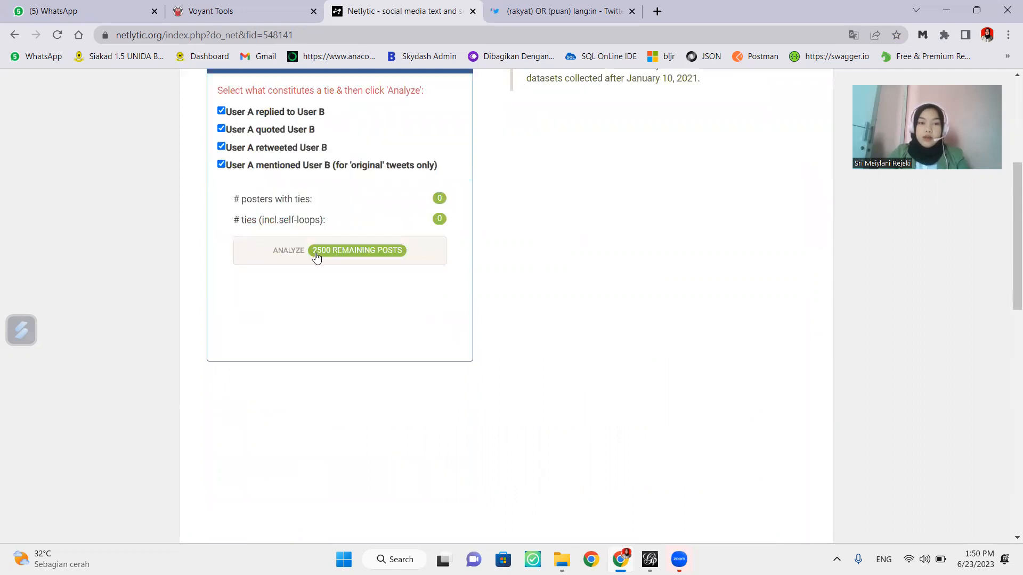
{"action": "left_click", "coordinate": [375, 251]}
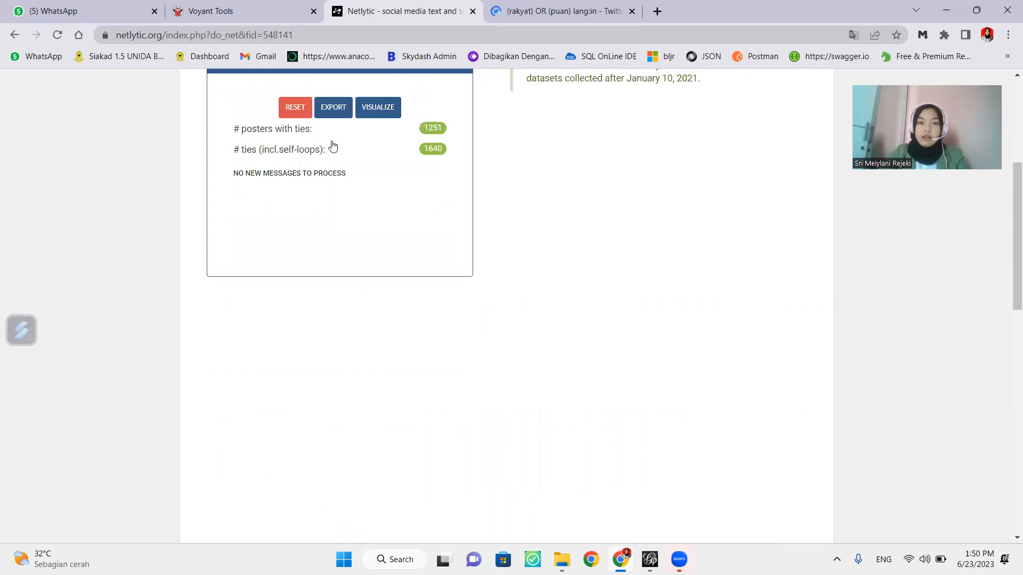
Step: Export the network for Gephi as net_tulus_mengabdi_untuk_raky (2).gexf in the SEMESTER 4 folder and close the Twitter search page
{"action": "scroll", "coordinate": [335, 247], "scroll_direction": "up", "scroll_amount": 2}
{"action": "left_click", "coordinate": [334, 245]}
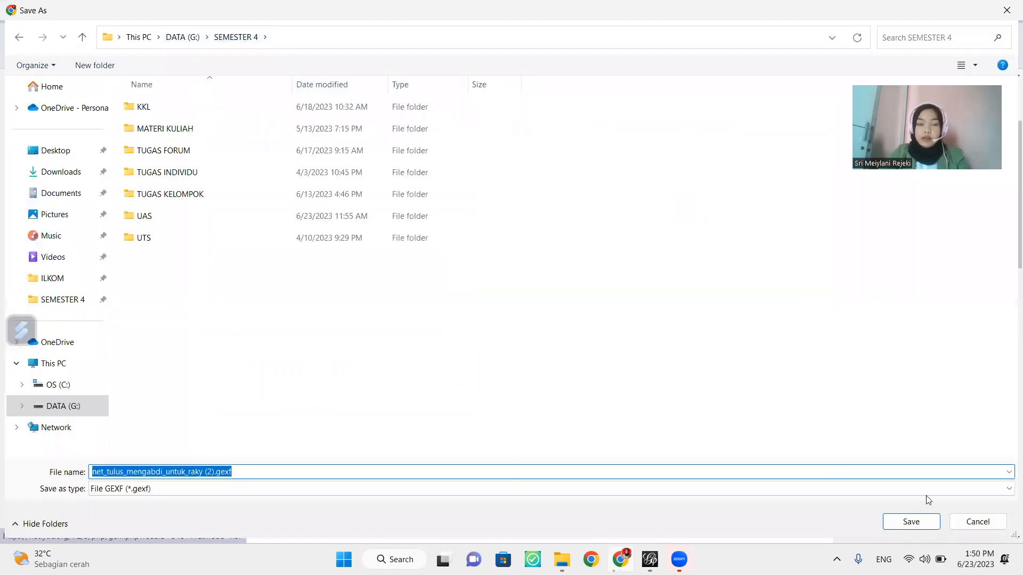
{"action": "key", "text": "Tab"}
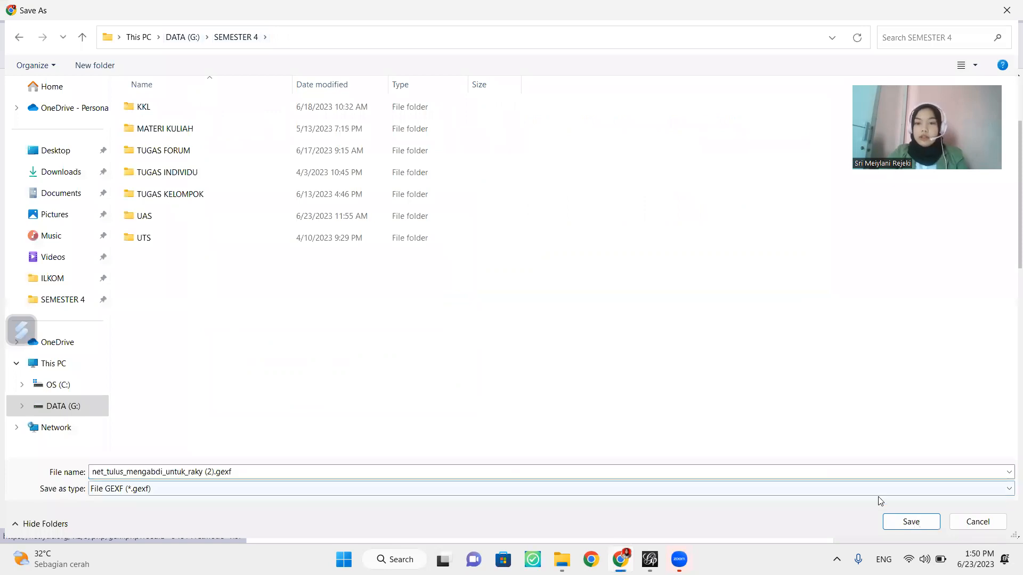
{"action": "key", "text": "Tab"}
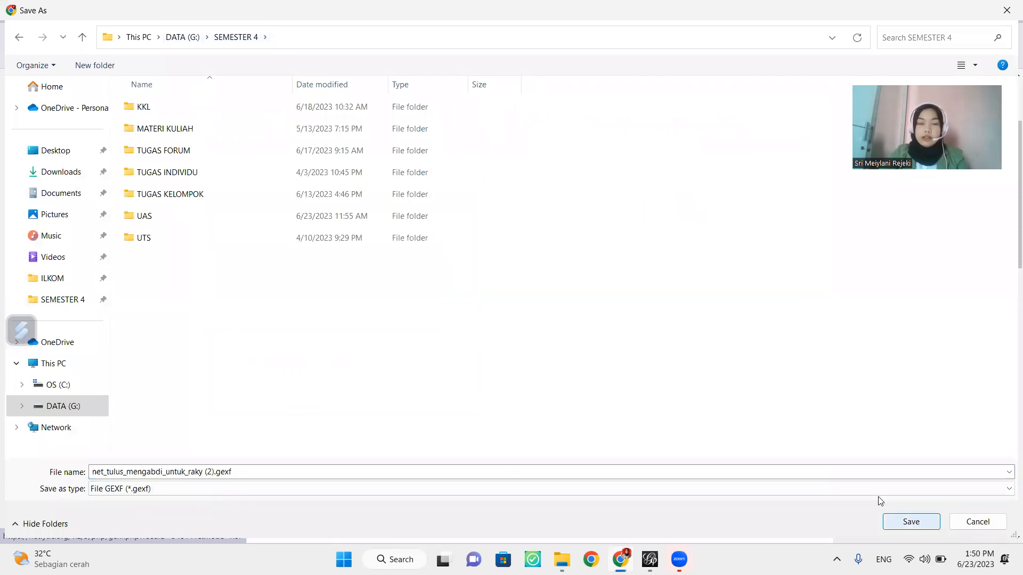
{"action": "key", "text": "Return"}
{"action": "left_click", "coordinate": [632, 15]}
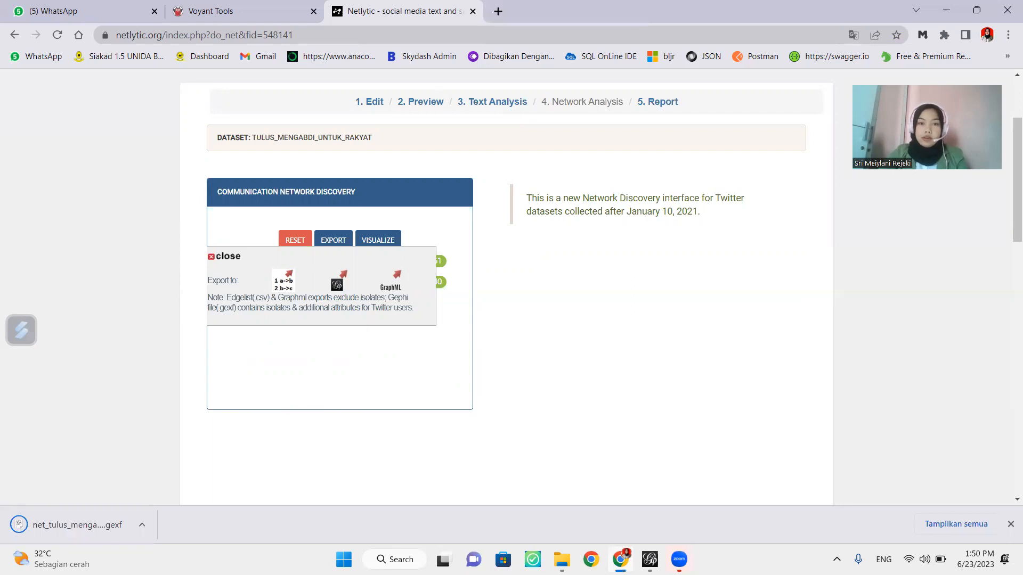
Step: Switch to Gephi and dismiss its welcome dialog
{"action": "mouse_move", "coordinate": [649, 560]}
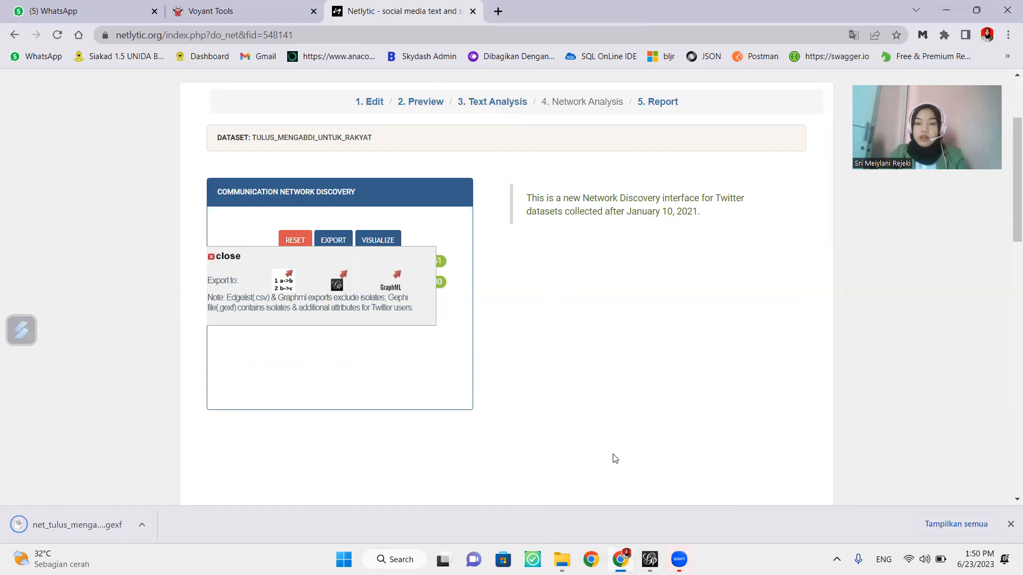
{"action": "left_click", "coordinate": [649, 557]}
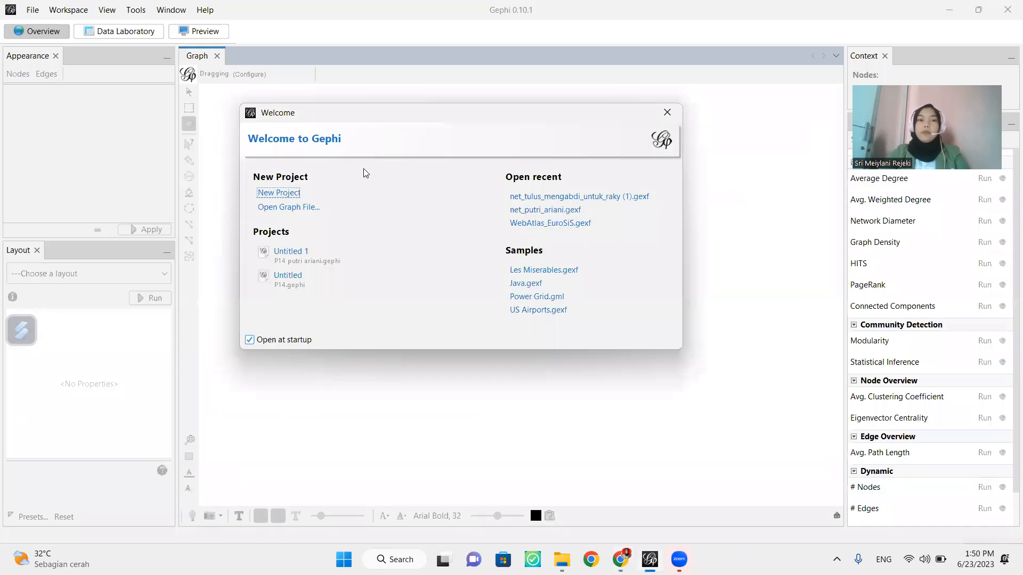
{"action": "left_click", "coordinate": [668, 114]}
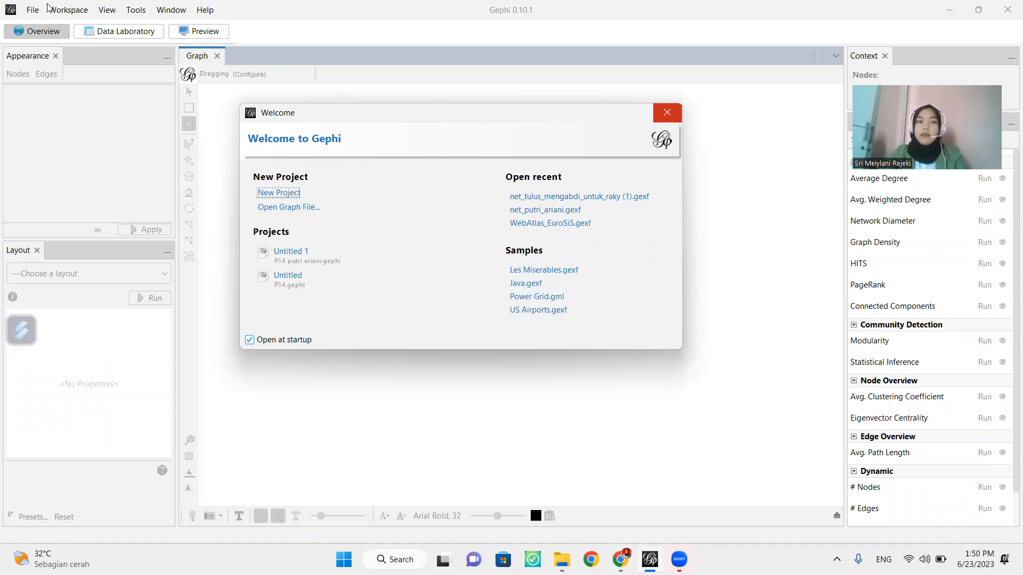
Step: Try to open net_tulus_mengabdi_untuk_raky (2).gexf from the SEMESTER 4 folder on DATA (G:) and dismiss the import report
{"action": "left_click", "coordinate": [33, 10]}
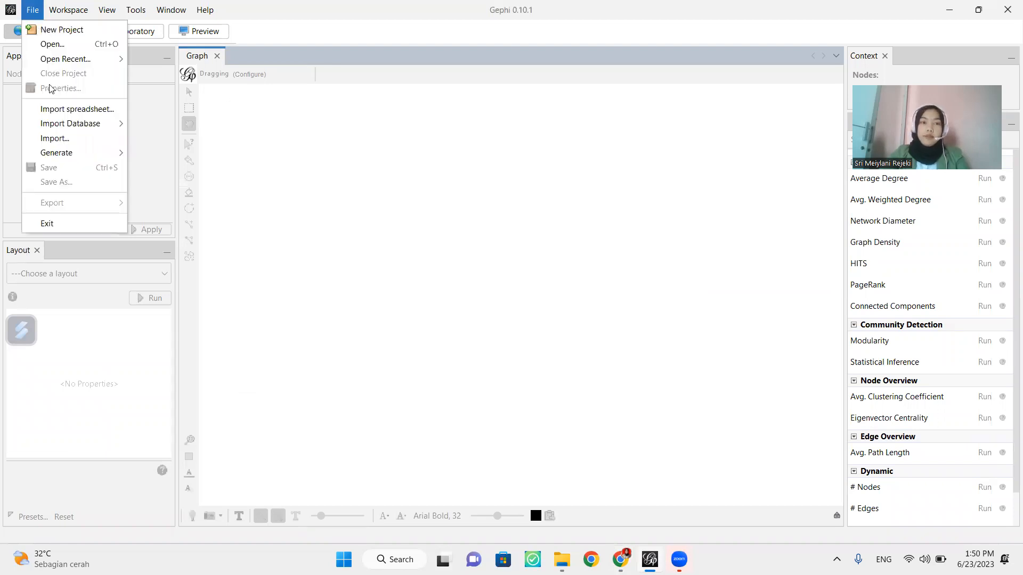
{"action": "left_click", "coordinate": [68, 49]}
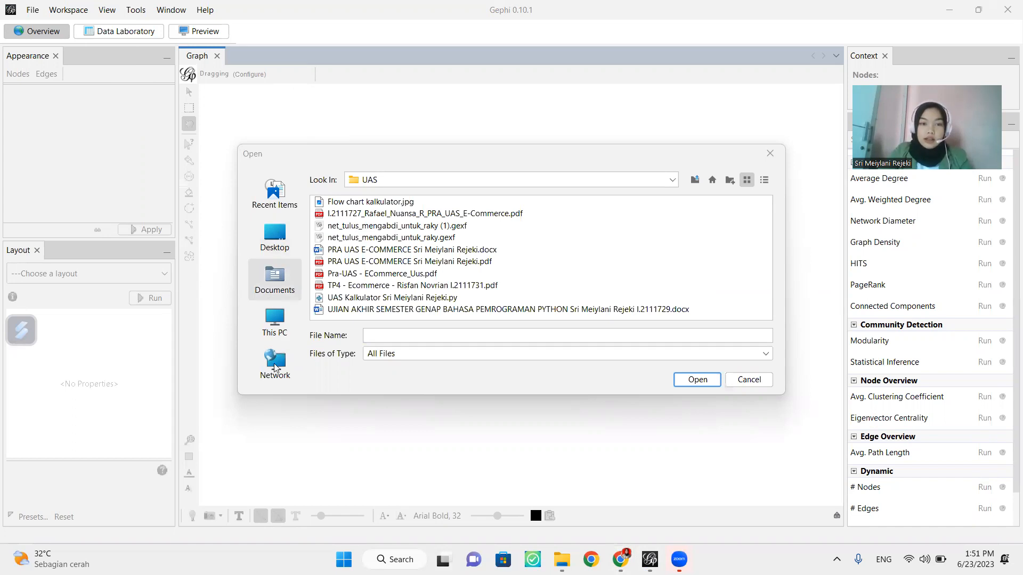
{"action": "left_click", "coordinate": [277, 320]}
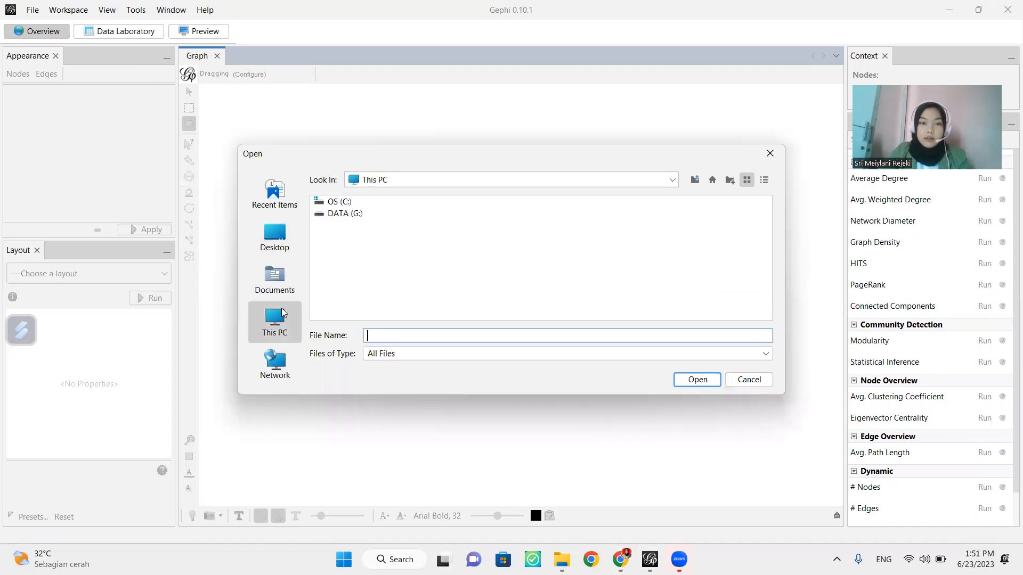
{"action": "double_click", "coordinate": [350, 214]}
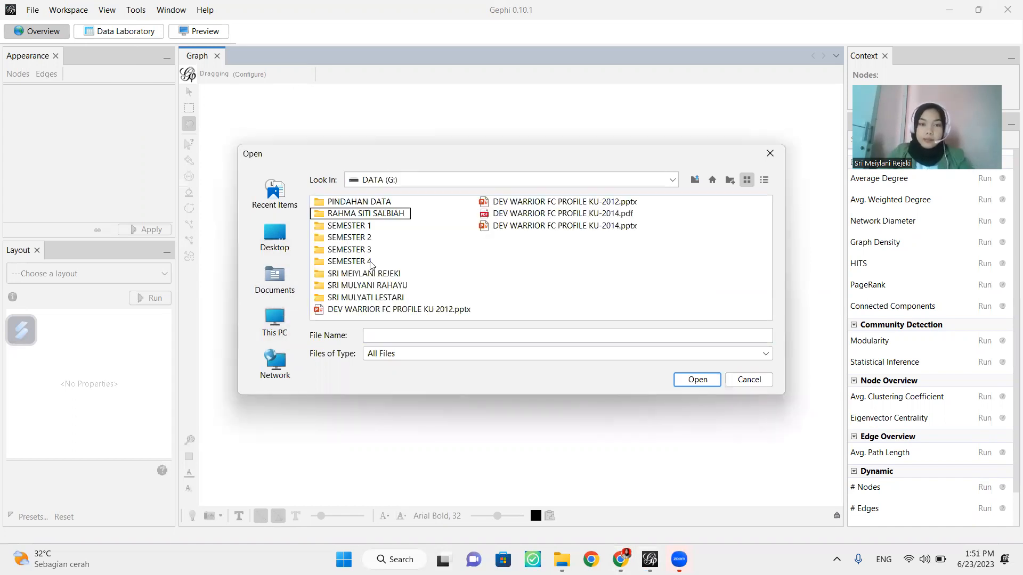
{"action": "double_click", "coordinate": [371, 262]}
{"action": "left_click", "coordinate": [400, 286]}
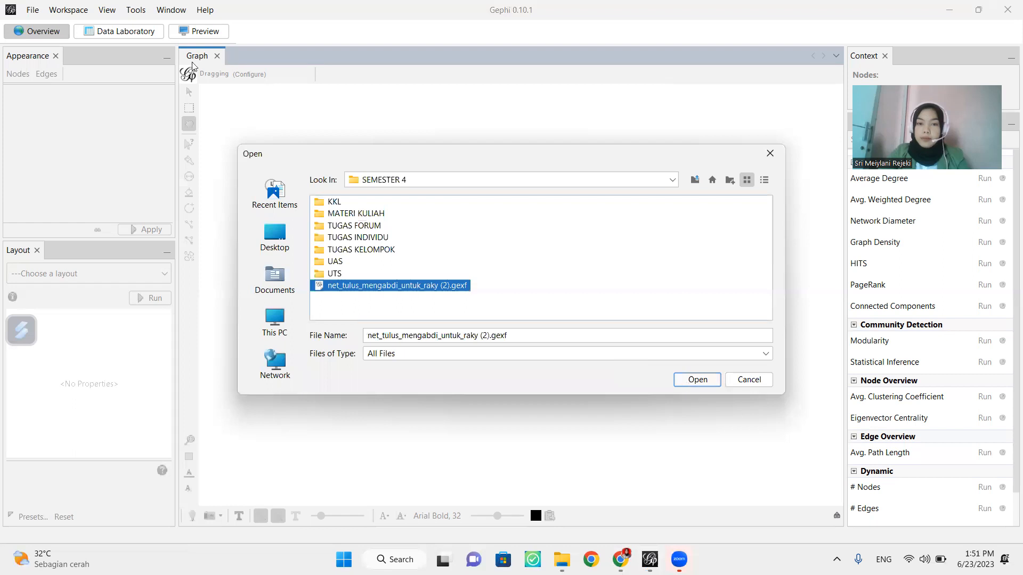
{"action": "key", "text": "Return"}
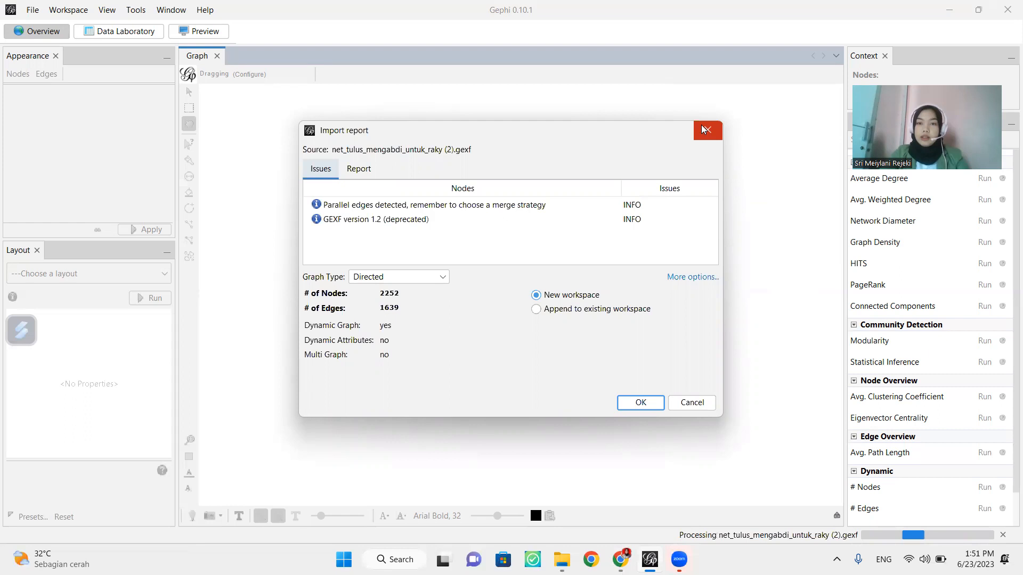
{"action": "left_click", "coordinate": [704, 130]}
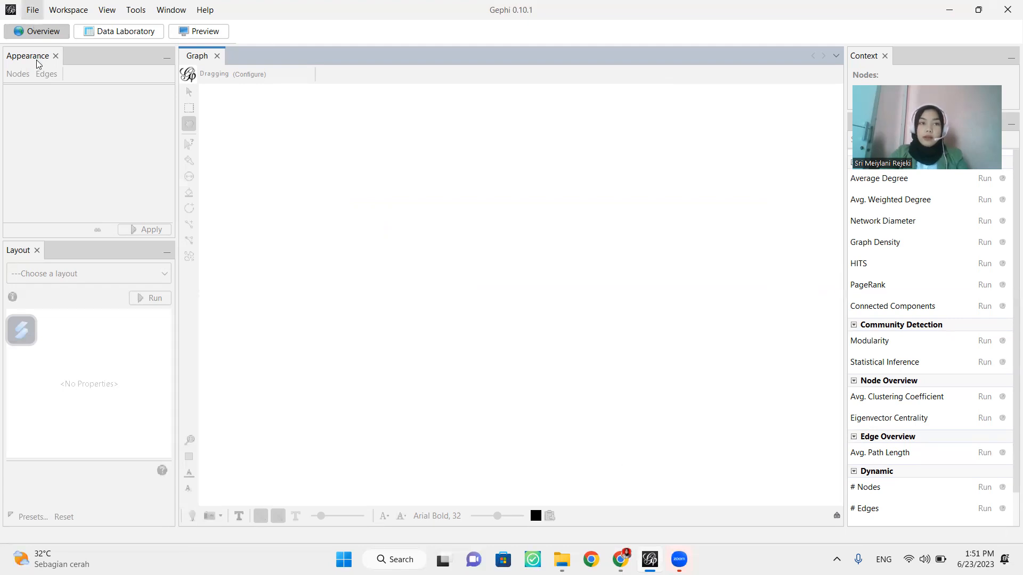
Step: Import net_tulus_mengabdi_untuk_raky (2).gexf as a directed graph in a new workspace and close the issues report
{"action": "left_click", "coordinate": [32, 10]}
{"action": "left_click", "coordinate": [47, 43]}
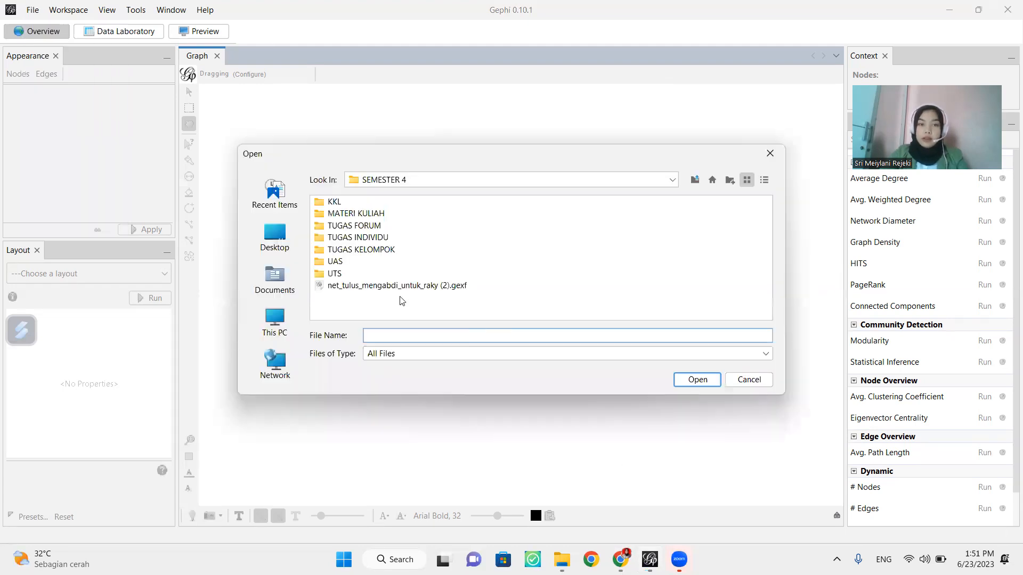
{"action": "left_click", "coordinate": [698, 384]}
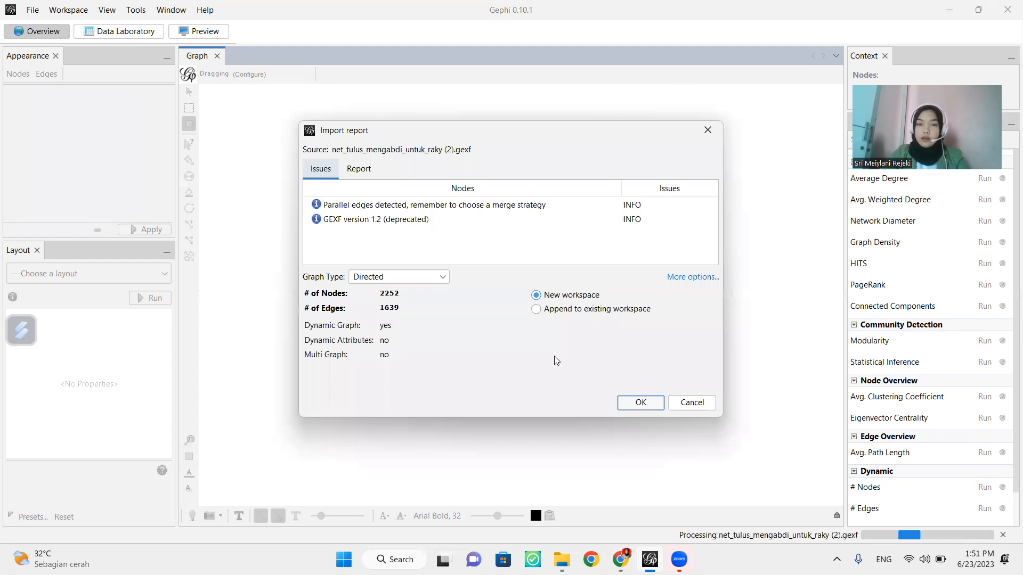
{"action": "key", "text": "Return"}
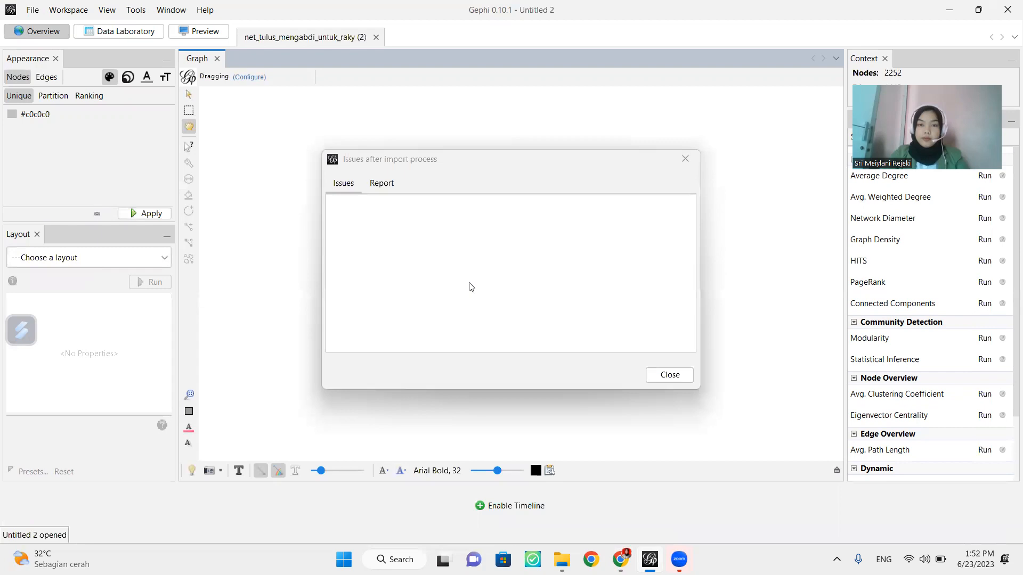
{"action": "left_click", "coordinate": [666, 375]}
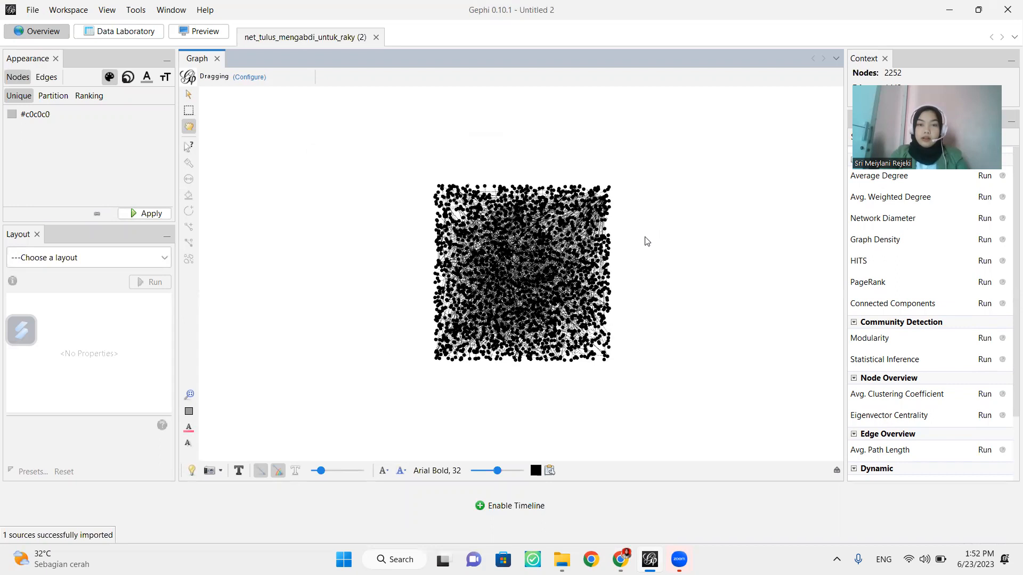
Step: Run the Average Degree statistic on the imported network and close its degree report
{"action": "scroll", "coordinate": [619, 213], "scroll_direction": "up", "scroll_amount": 1}
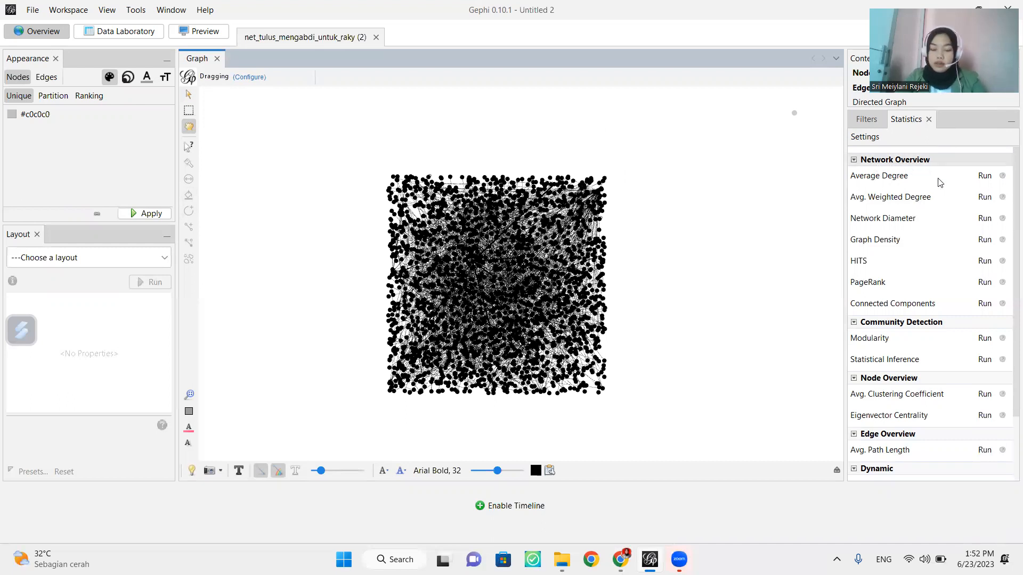
{"action": "left_click", "coordinate": [986, 178]}
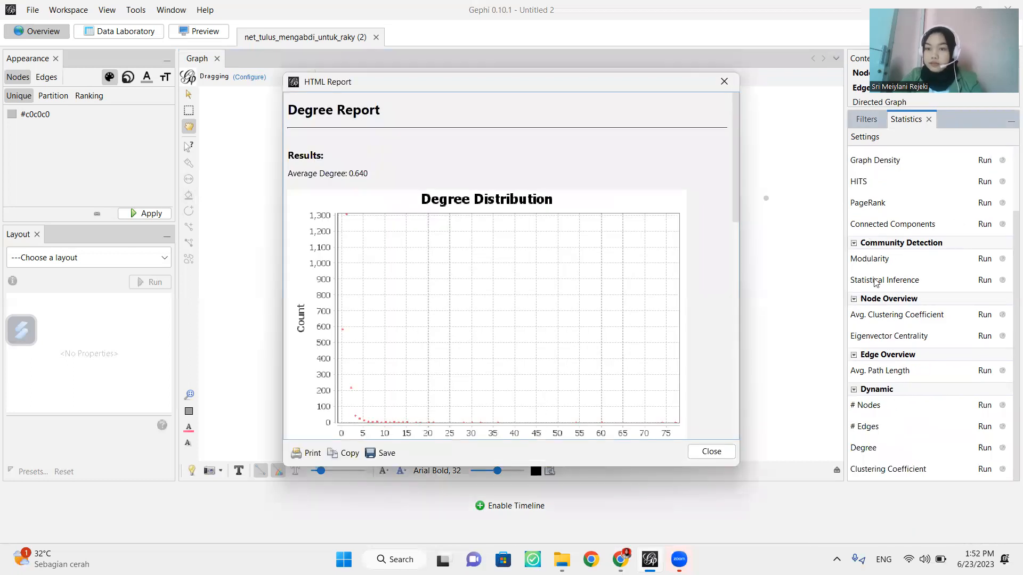
{"action": "key", "text": "Escape"}
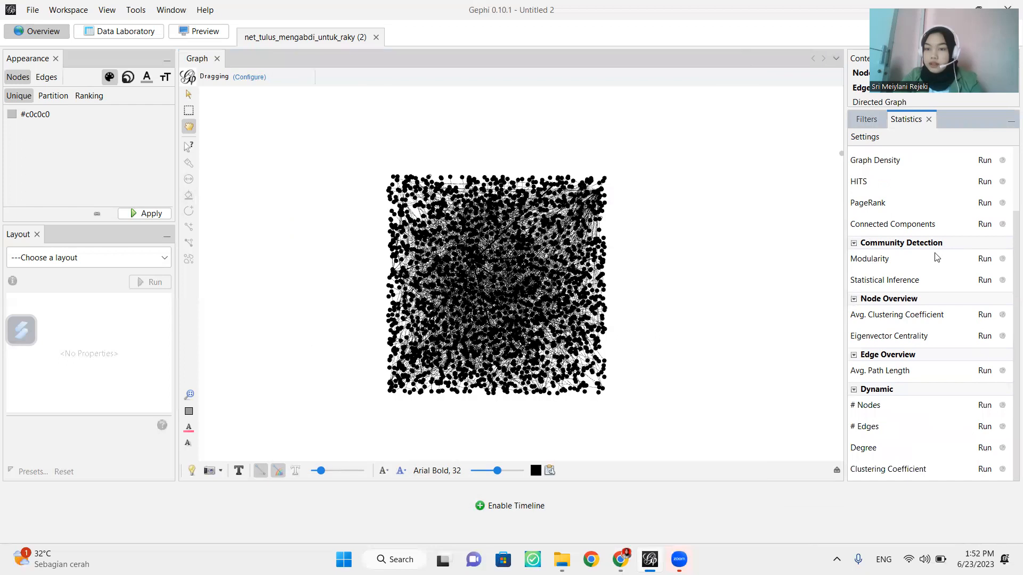
{"action": "scroll", "coordinate": [924, 200], "scroll_direction": "up", "scroll_amount": 3}
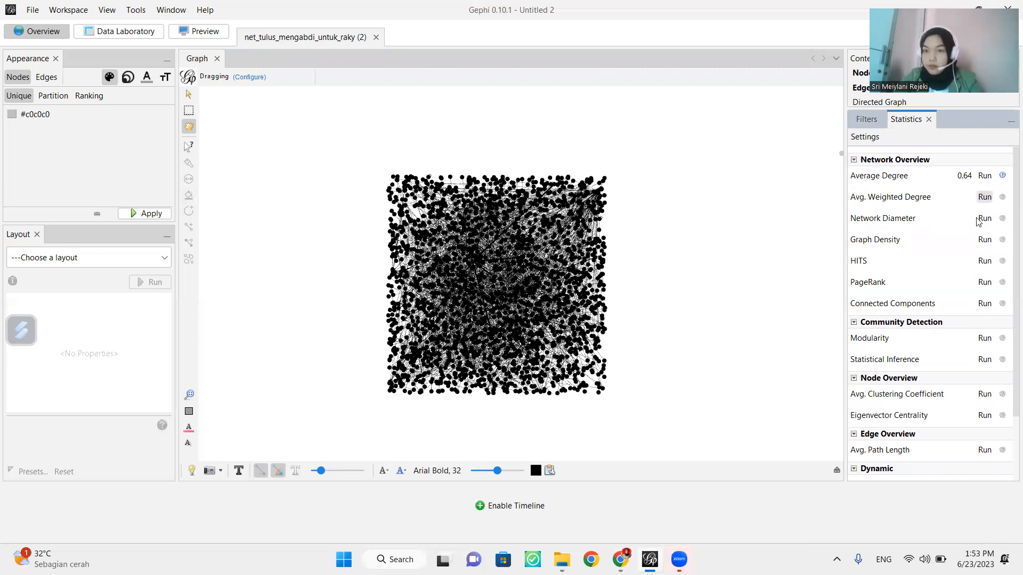
Step: Run PageRank as directed with probability 0.85 and epsilon 0.001, without edge weights, and close its report
{"action": "left_click", "coordinate": [984, 283]}
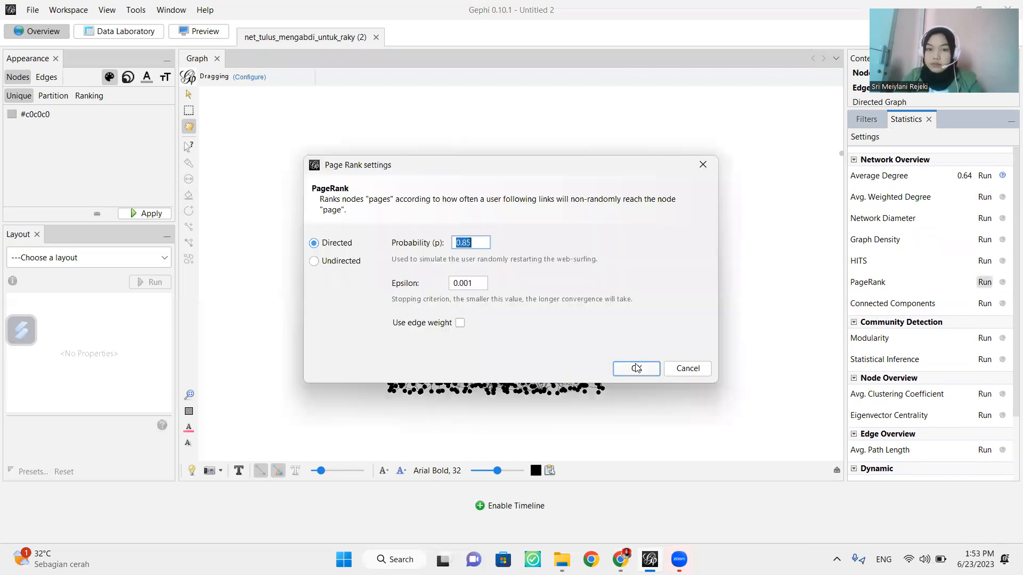
{"action": "left_click", "coordinate": [637, 368]}
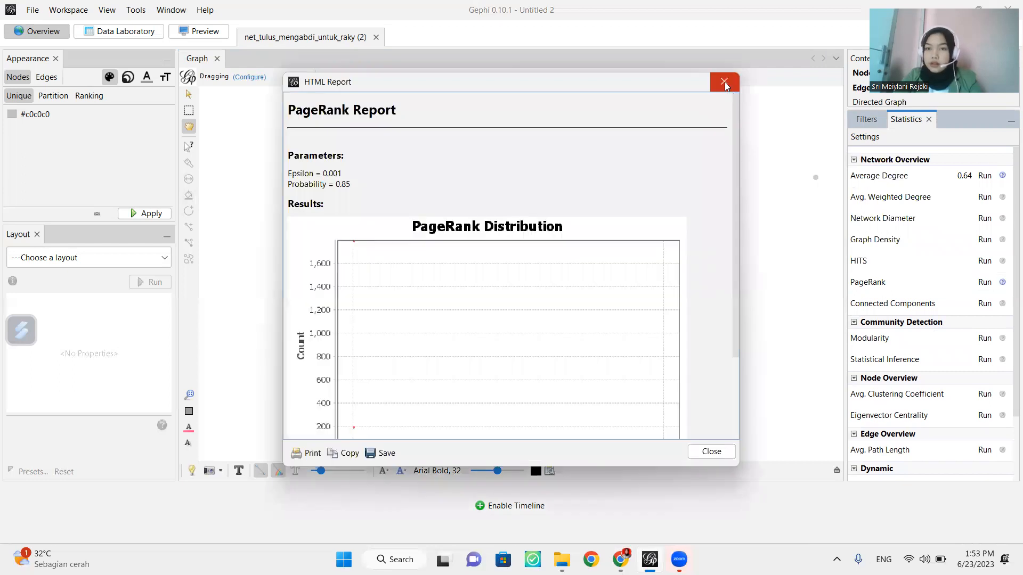
{"action": "left_click", "coordinate": [724, 81]}
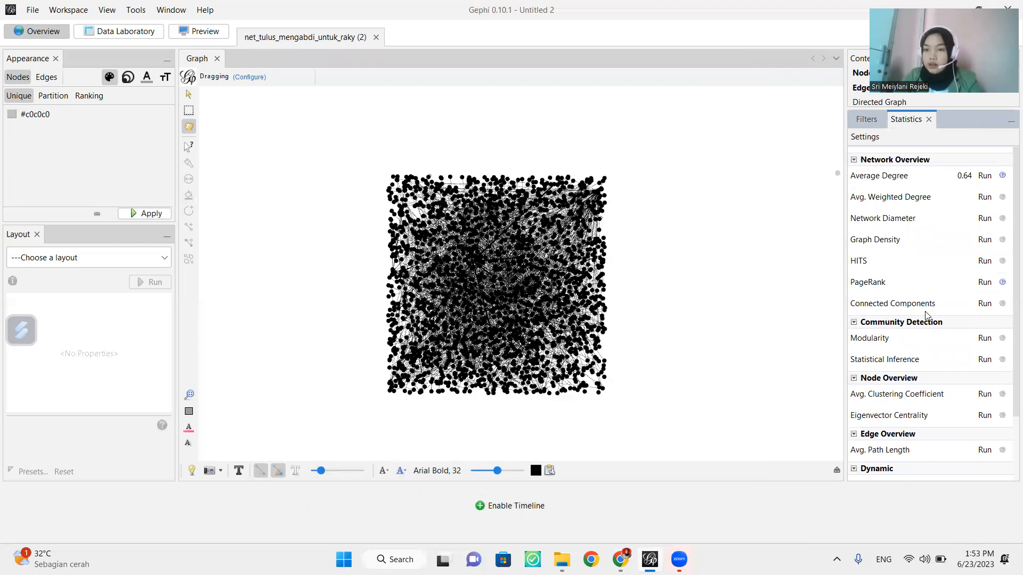
Step: Run Modularity with randomization and edge weights enabled, resolution 1.0 and classes starting at 0, and close its report
{"action": "scroll", "coordinate": [971, 261], "scroll_direction": "down", "scroll_amount": 3}
{"action": "left_click", "coordinate": [985, 258]}
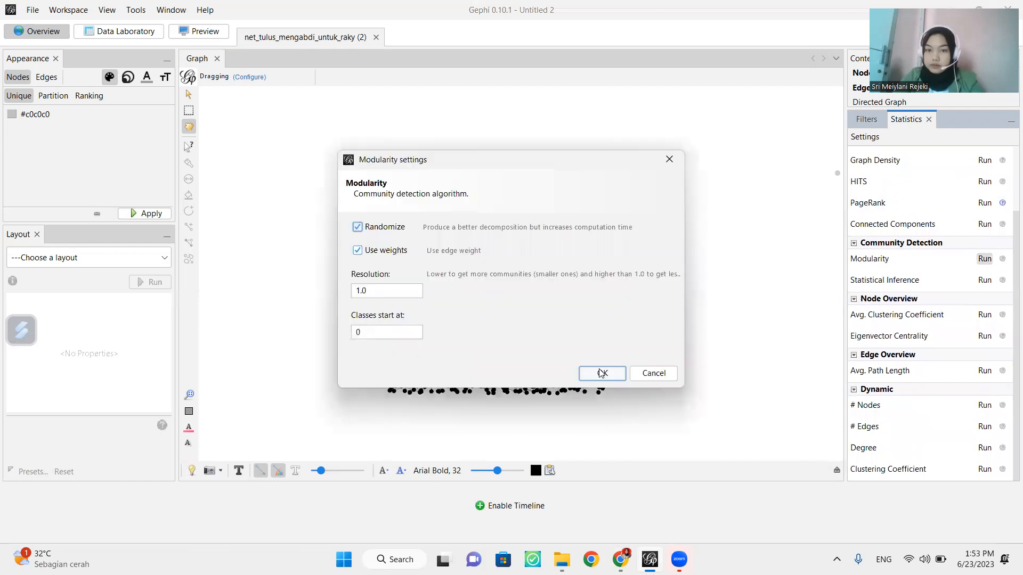
{"action": "left_click", "coordinate": [601, 373]}
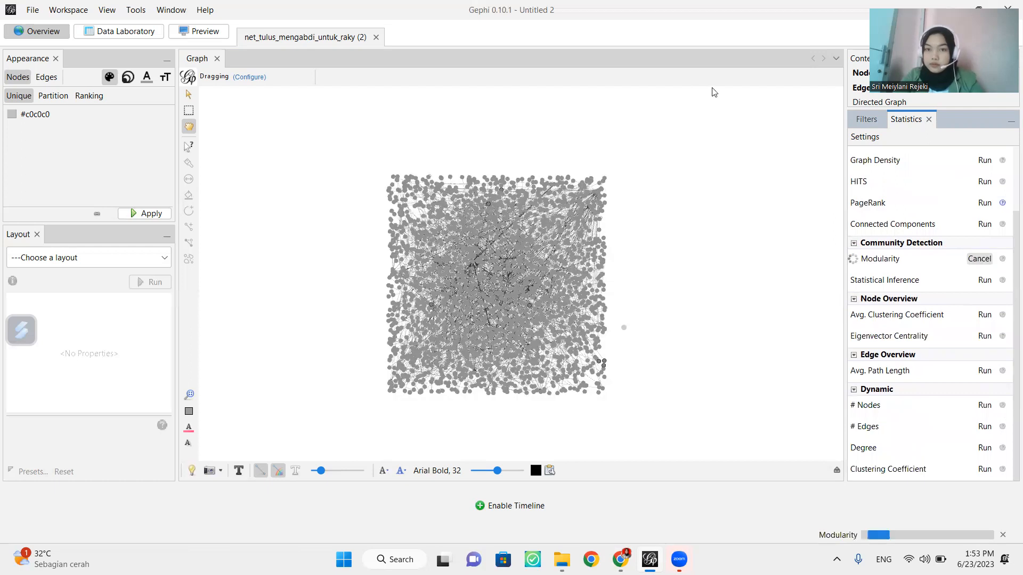
{"action": "left_click", "coordinate": [715, 90]}
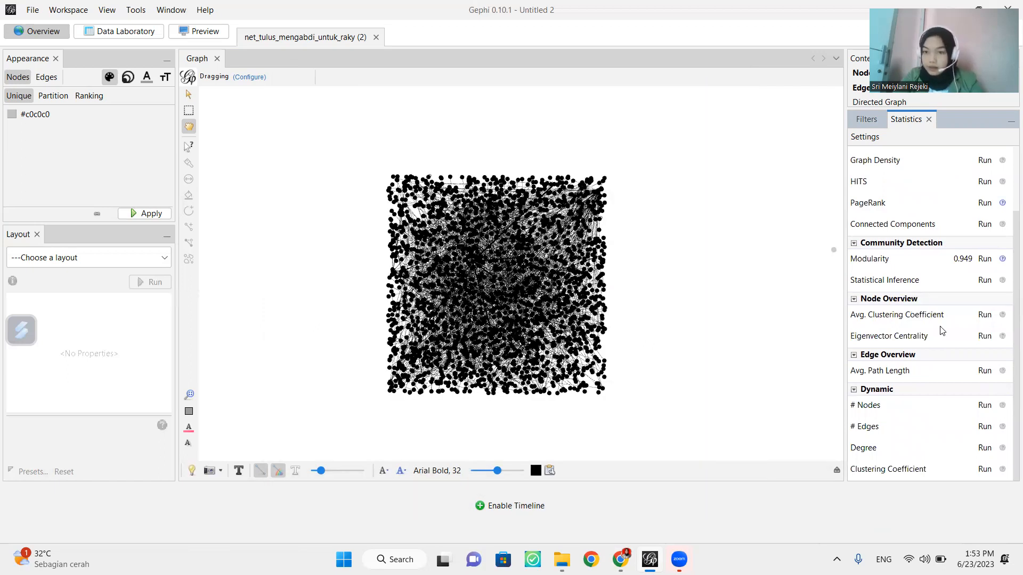
Step: Run Eigenvector Centrality as directed with 100 iterations and close its report
{"action": "left_click", "coordinate": [985, 337]}
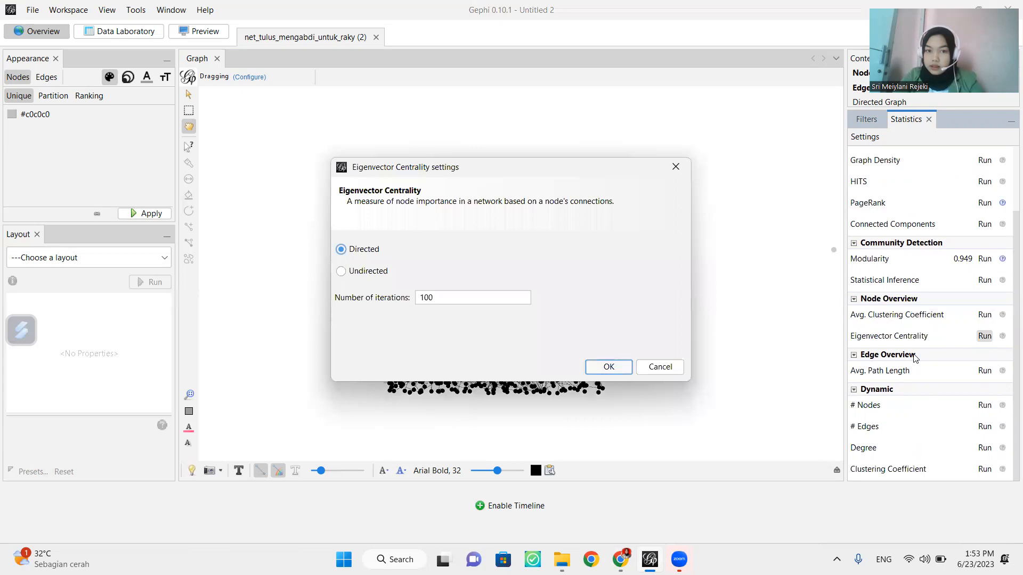
{"action": "left_click", "coordinate": [609, 367]}
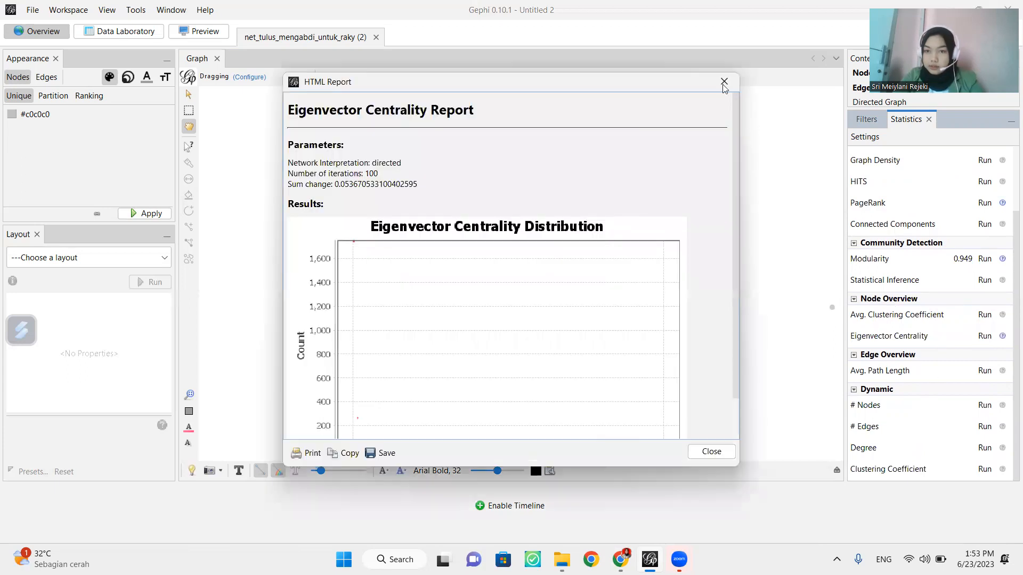
{"action": "left_click", "coordinate": [724, 83]}
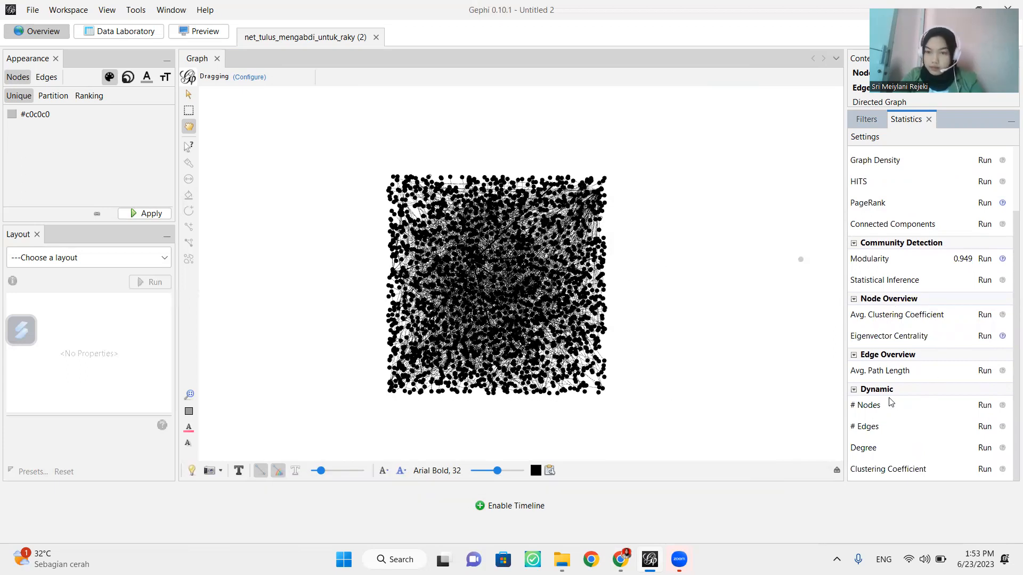
{"action": "left_click", "coordinate": [984, 448]}
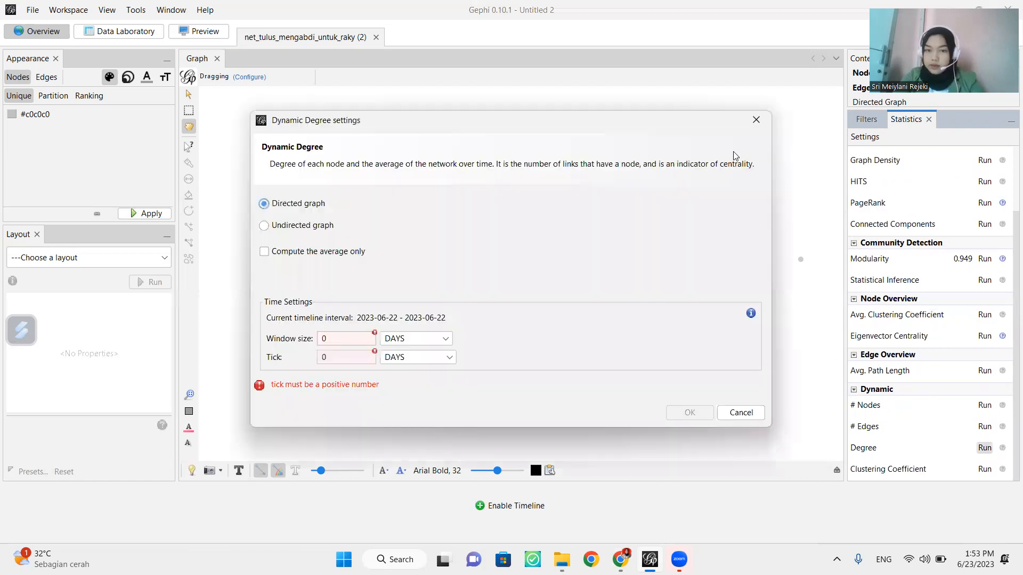
{"action": "left_click", "coordinate": [755, 123]}
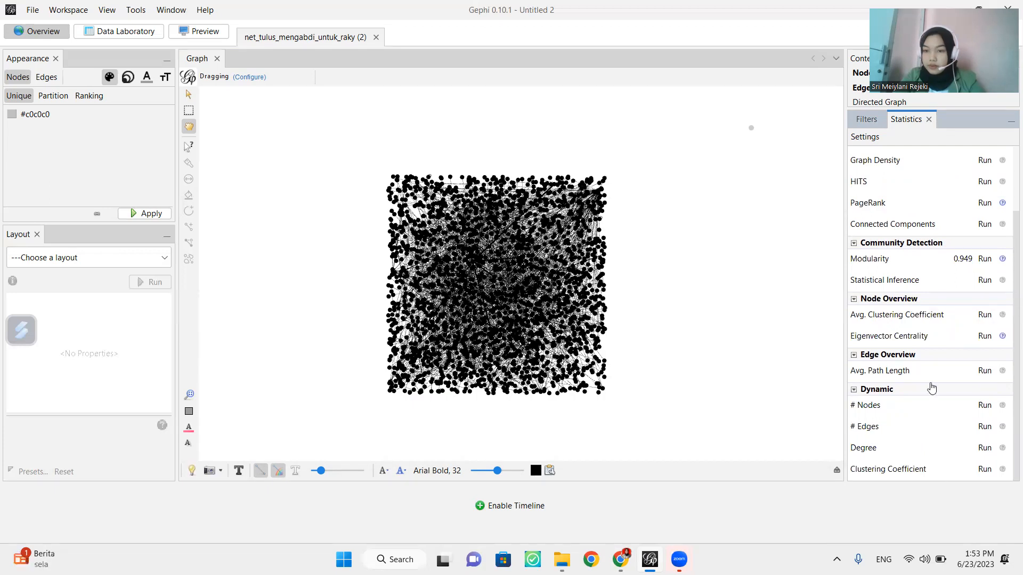
{"action": "scroll", "coordinate": [929, 373], "scroll_direction": "up", "scroll_amount": 3}
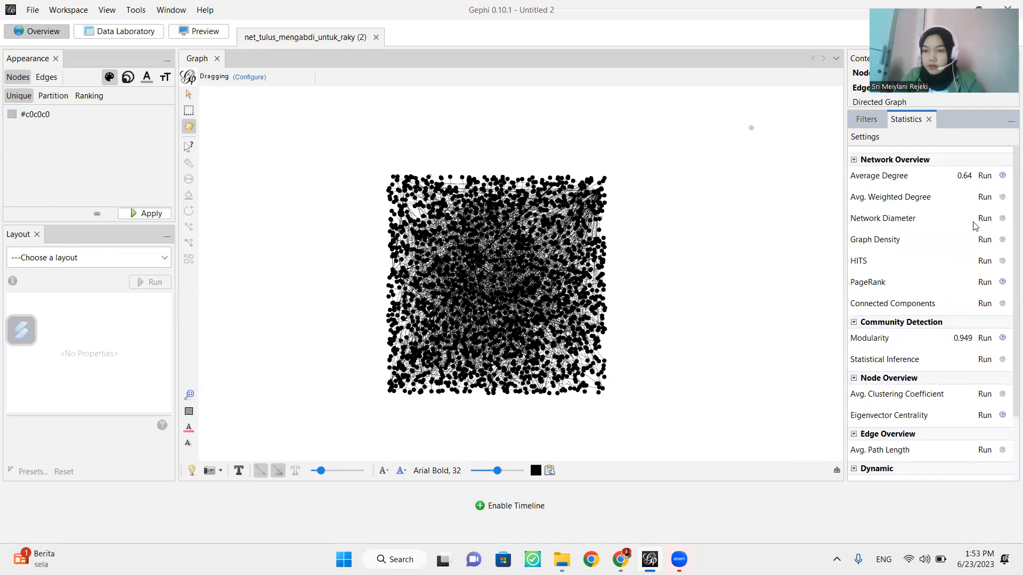
Step: Run PageRank once more as directed with the same 0.85 probability and 0.001 epsilon, and close the report
{"action": "left_click", "coordinate": [986, 285]}
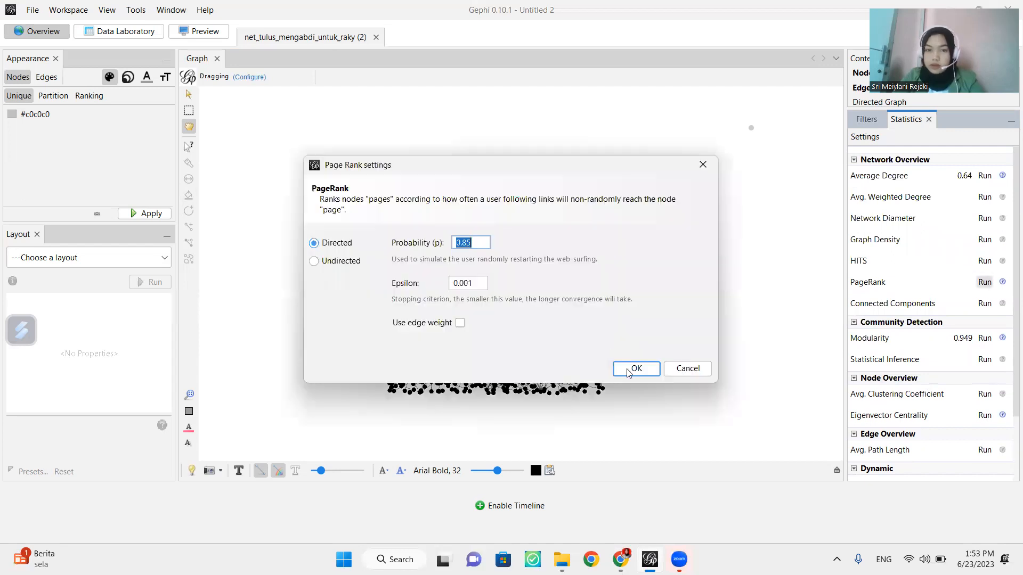
{"action": "left_click", "coordinate": [628, 371]}
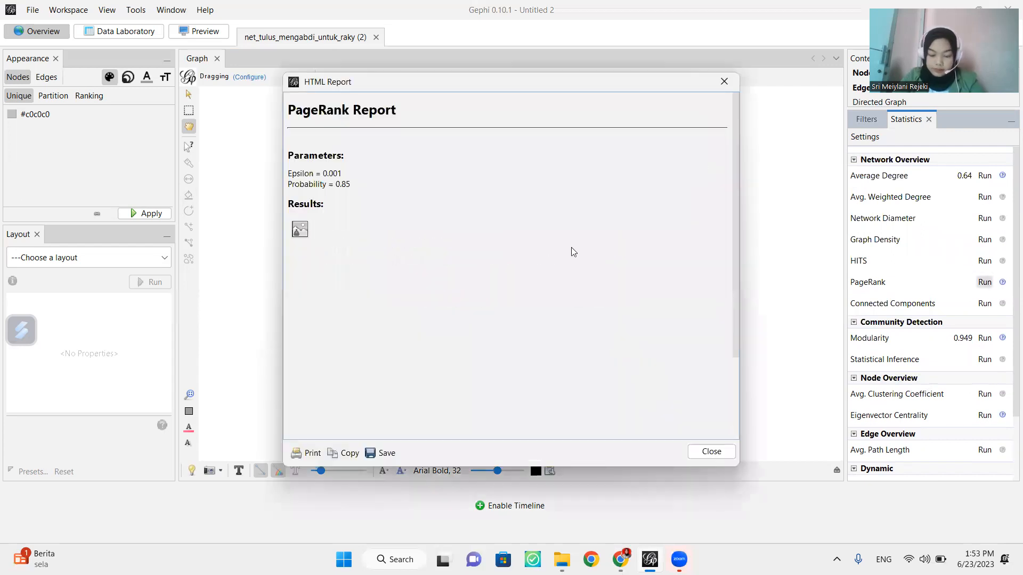
{"action": "left_click", "coordinate": [732, 83]}
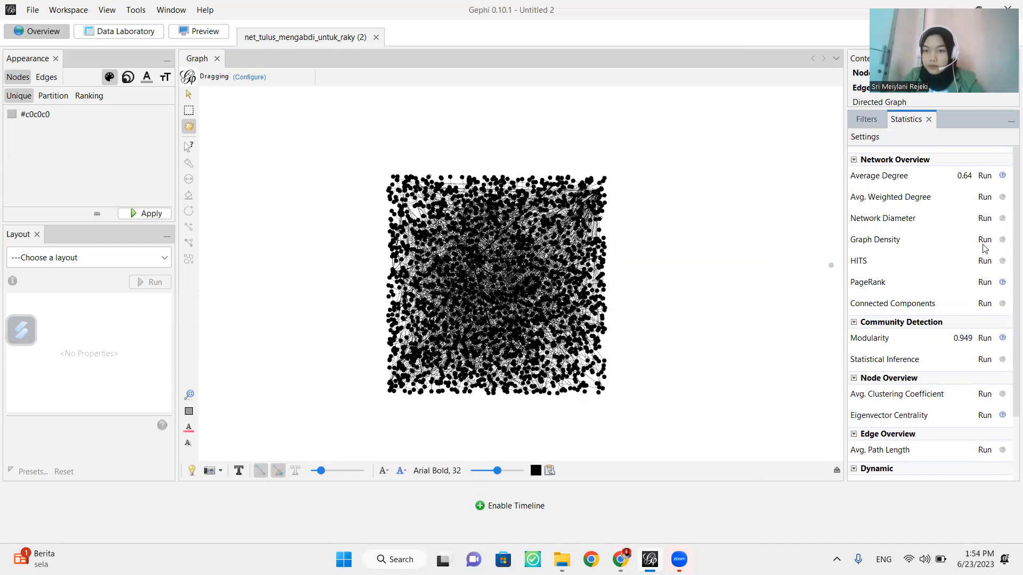
Step: Run the Graph Density statistic on the directed network and close its report
{"action": "left_click", "coordinate": [986, 242]}
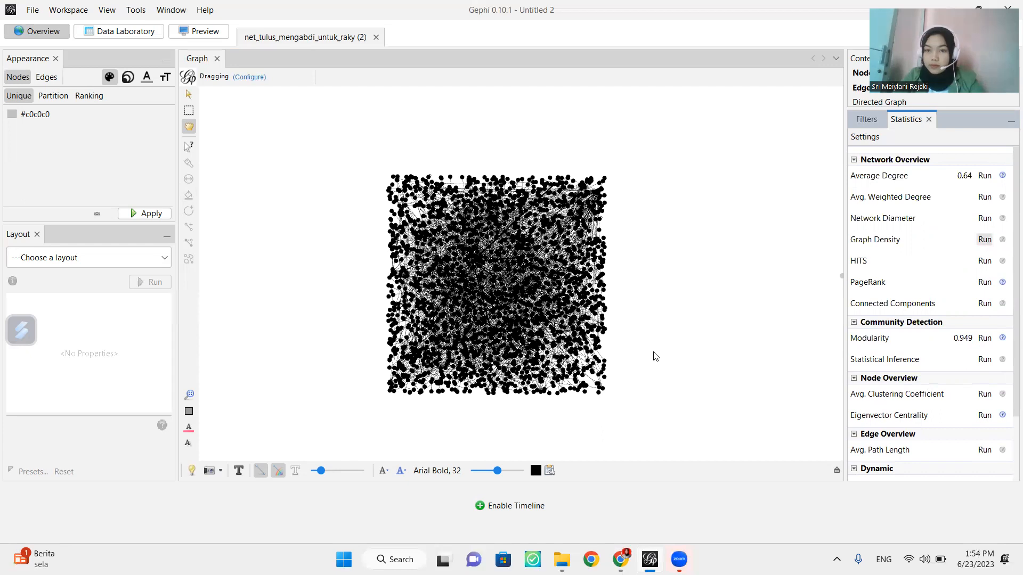
{"action": "key", "text": "Return"}
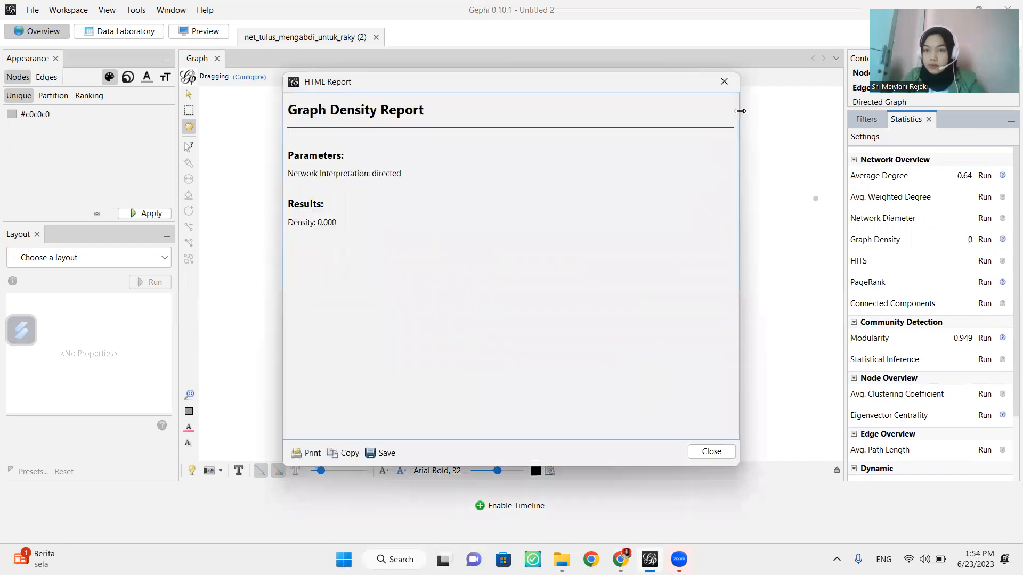
{"action": "left_click", "coordinate": [724, 82]}
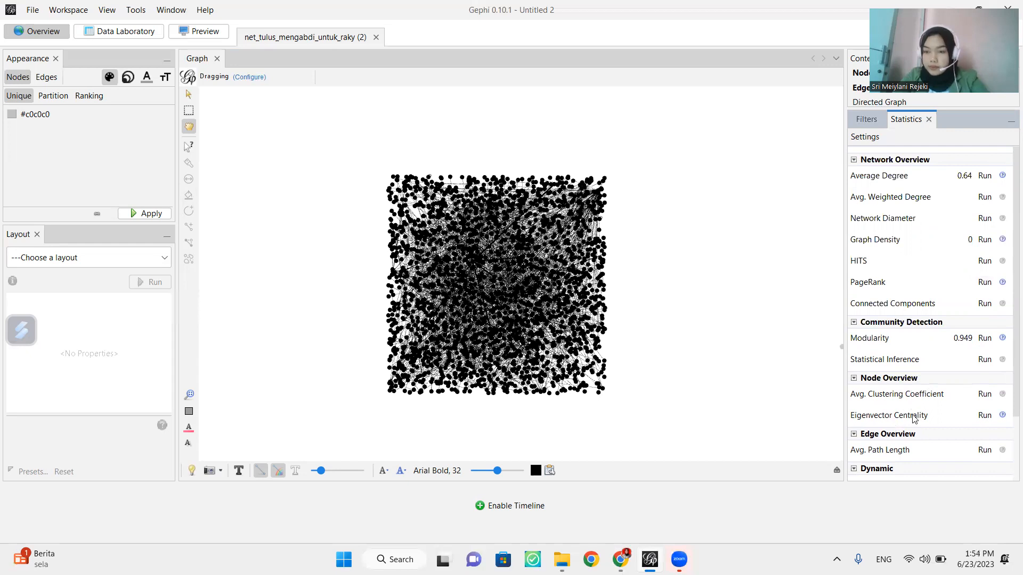
{"action": "scroll", "coordinate": [911, 420], "scroll_direction": "down", "scroll_amount": 3}
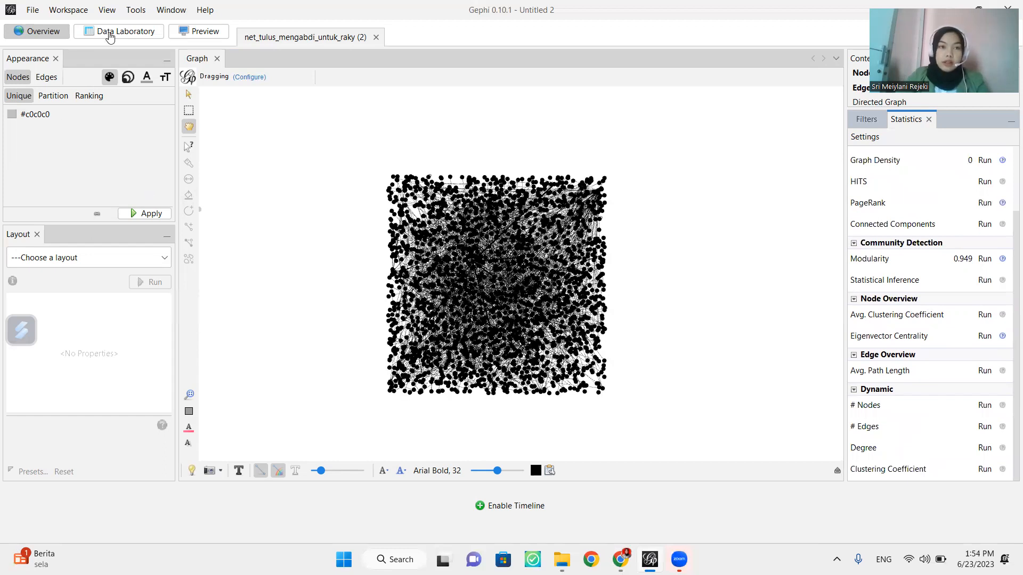
Step: In the Data Laboratory's column display settings, deselect the Id, Interval, isposter and user_mentions columns of the node table
{"action": "left_click", "coordinate": [109, 35]}
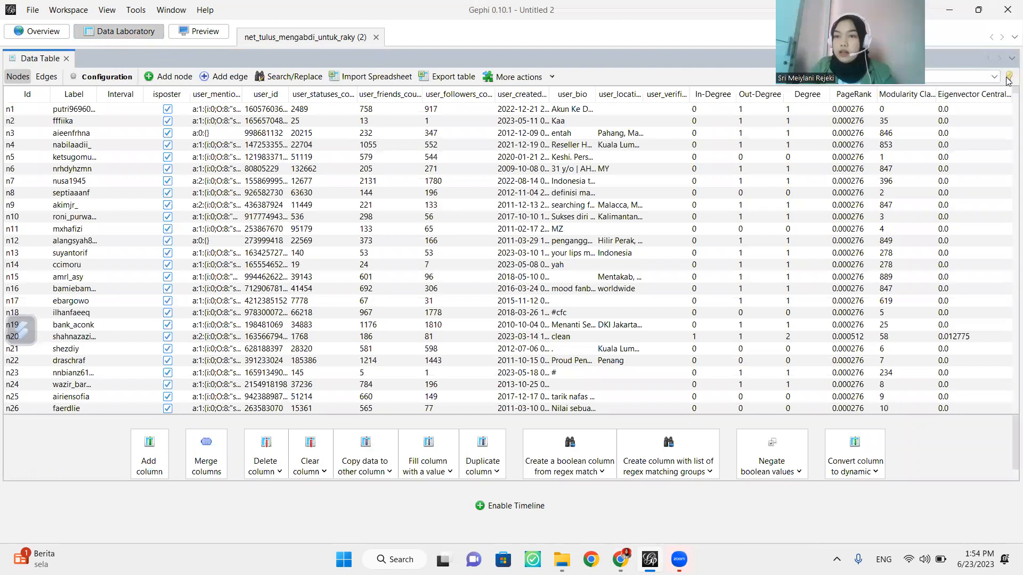
{"action": "left_click", "coordinate": [1009, 83]}
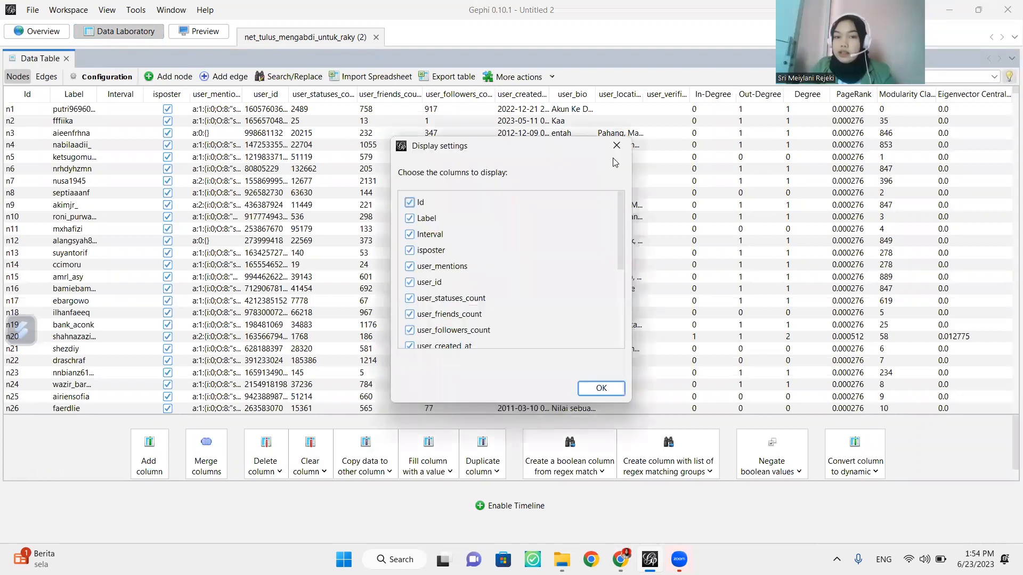
{"action": "left_click", "coordinate": [410, 203]}
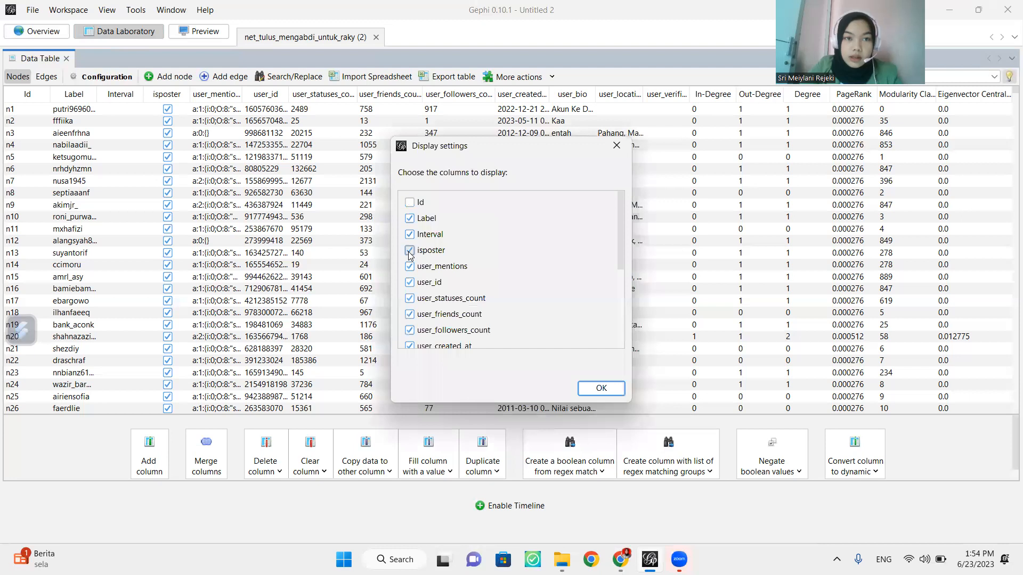
{"action": "left_click", "coordinate": [409, 234]}
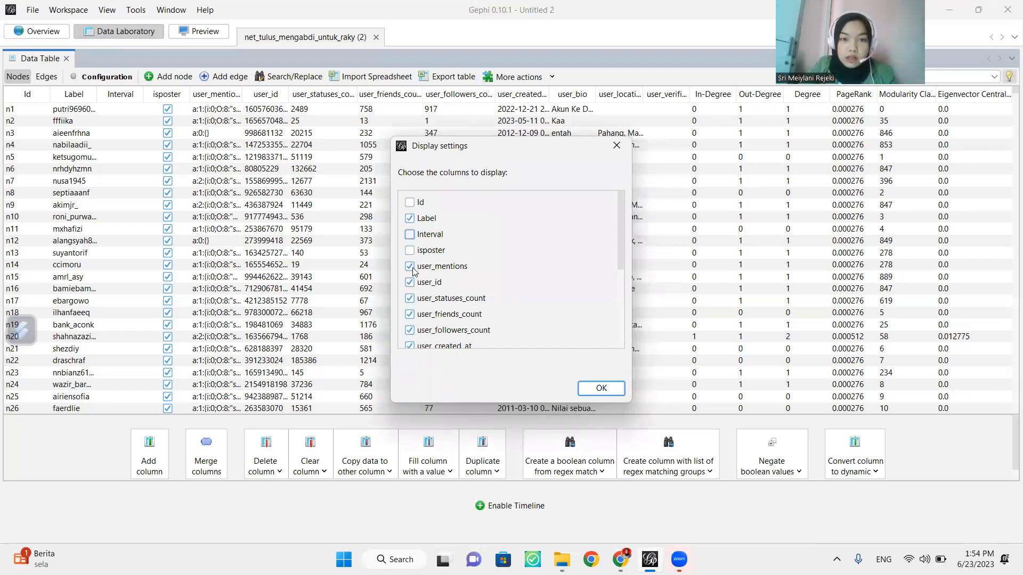
{"action": "left_click", "coordinate": [413, 269]}
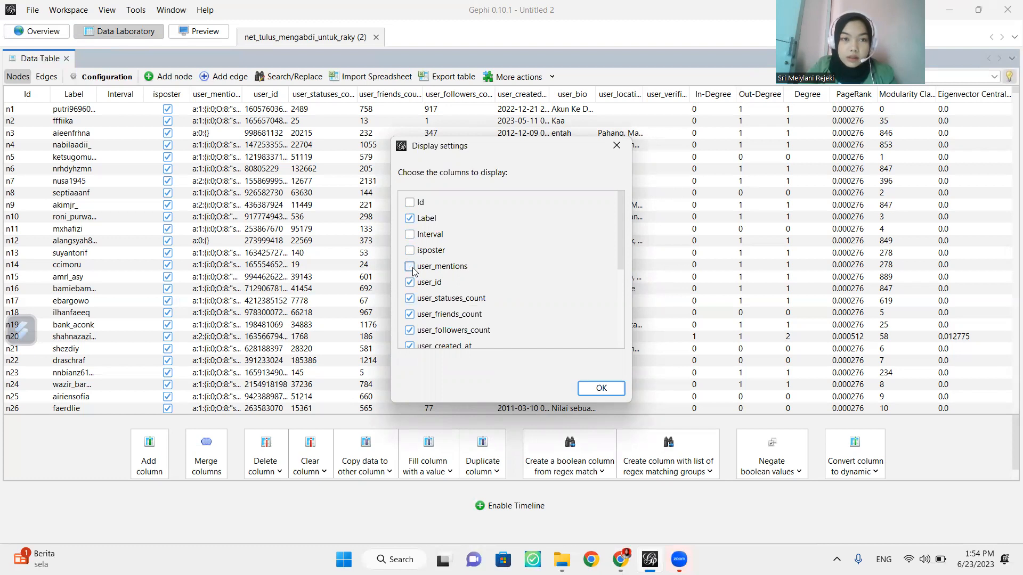
Step: Deselect the user_statuses_count, user_friends_count, user_followers_count and user_created_at columns
{"action": "left_click", "coordinate": [410, 298]}
{"action": "left_click", "coordinate": [410, 315]}
{"action": "left_click", "coordinate": [409, 330]}
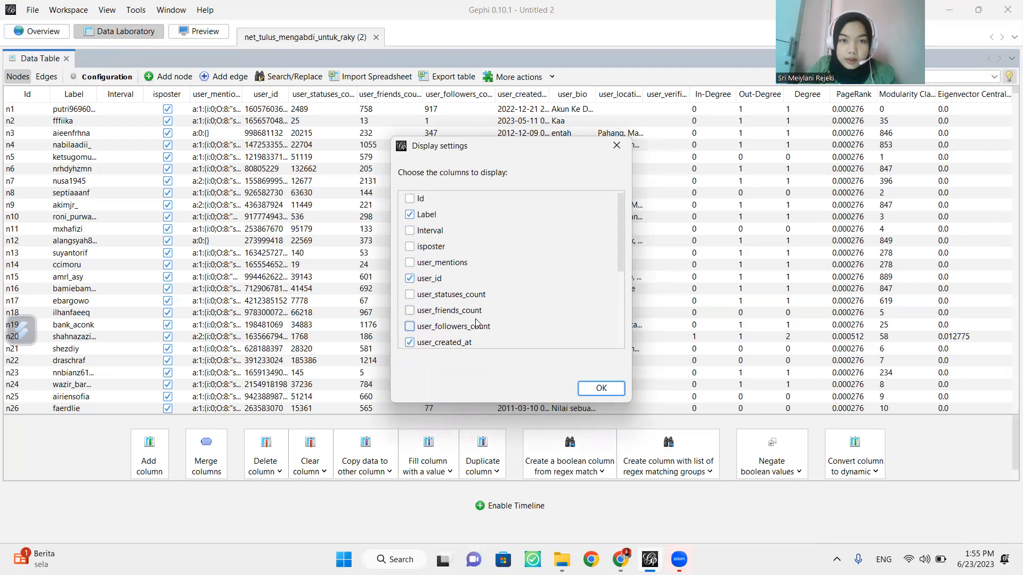
{"action": "left_click", "coordinate": [410, 339]}
Step: Deselect the user_location, In-Degree, Out-Degree, Degree and PageRank columns
{"action": "scroll", "coordinate": [421, 334], "scroll_direction": "down", "scroll_amount": 2}
{"action": "scroll", "coordinate": [425, 334], "scroll_direction": "down", "scroll_amount": 4}
{"action": "scroll", "coordinate": [421, 303], "scroll_direction": "down", "scroll_amount": 1}
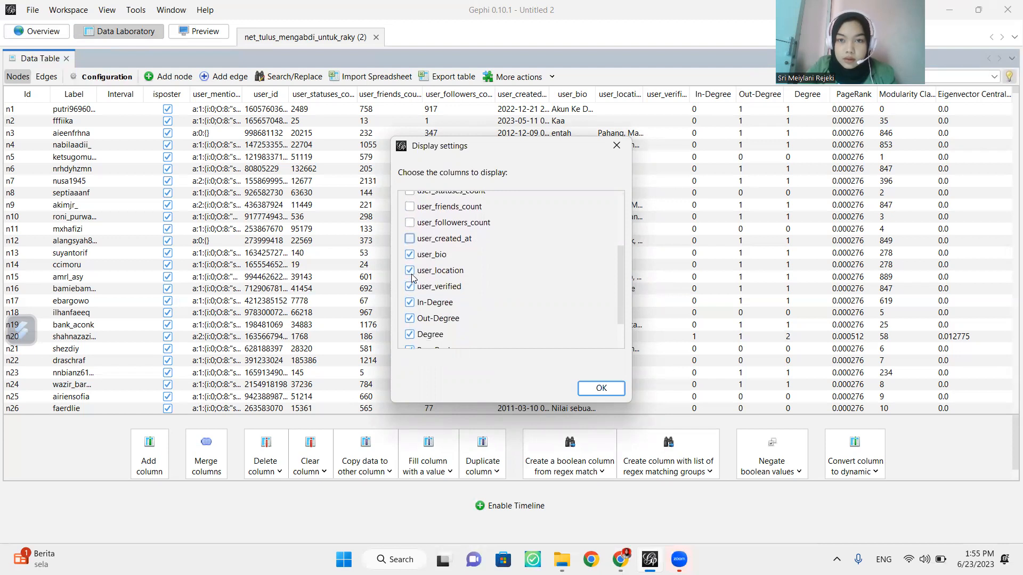
{"action": "left_click", "coordinate": [411, 271]}
{"action": "scroll", "coordinate": [412, 314], "scroll_direction": "down", "scroll_amount": 2}
{"action": "left_click", "coordinate": [412, 281]}
{"action": "left_click", "coordinate": [411, 296]}
{"action": "left_click", "coordinate": [410, 313]}
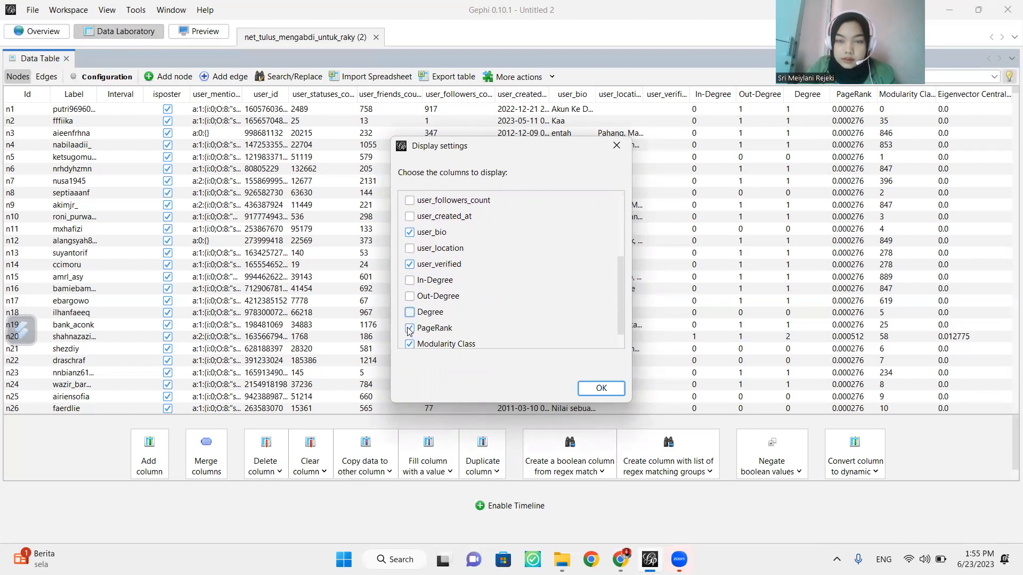
{"action": "left_click", "coordinate": [410, 329]}
Step: Turn the Eigenvector Centrality column off and on again, reselect user_location, and apply the display settings to the node table
{"action": "scroll", "coordinate": [424, 322], "scroll_direction": "down", "scroll_amount": 2}
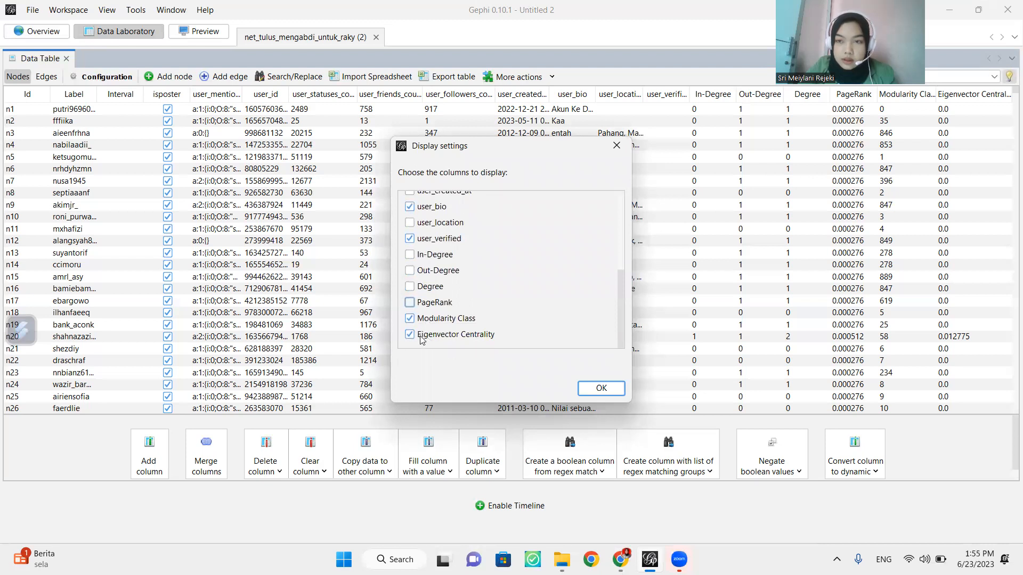
{"action": "left_click", "coordinate": [410, 334]}
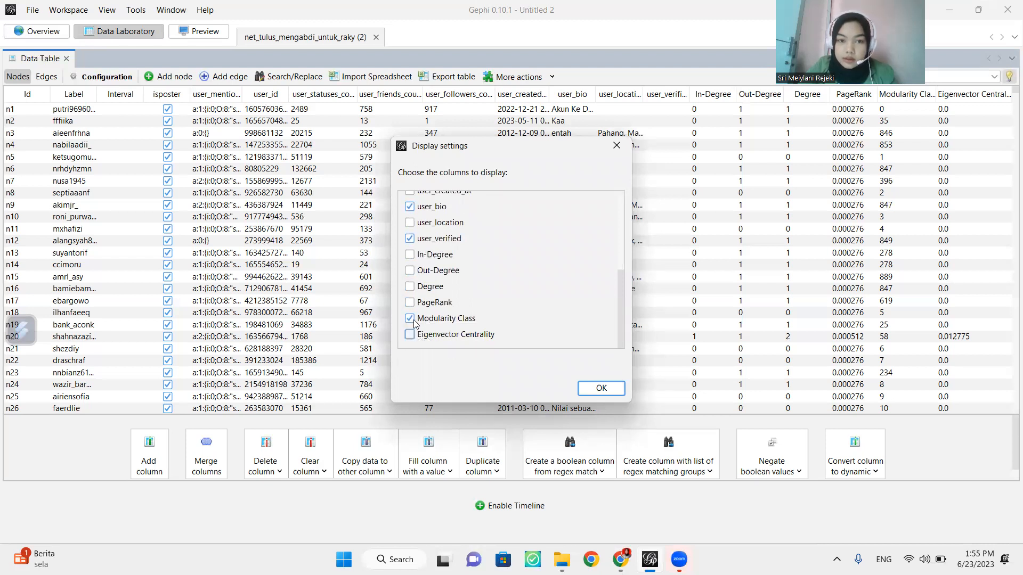
{"action": "left_click", "coordinate": [409, 334]}
{"action": "scroll", "coordinate": [429, 274], "scroll_direction": "up", "scroll_amount": 1}
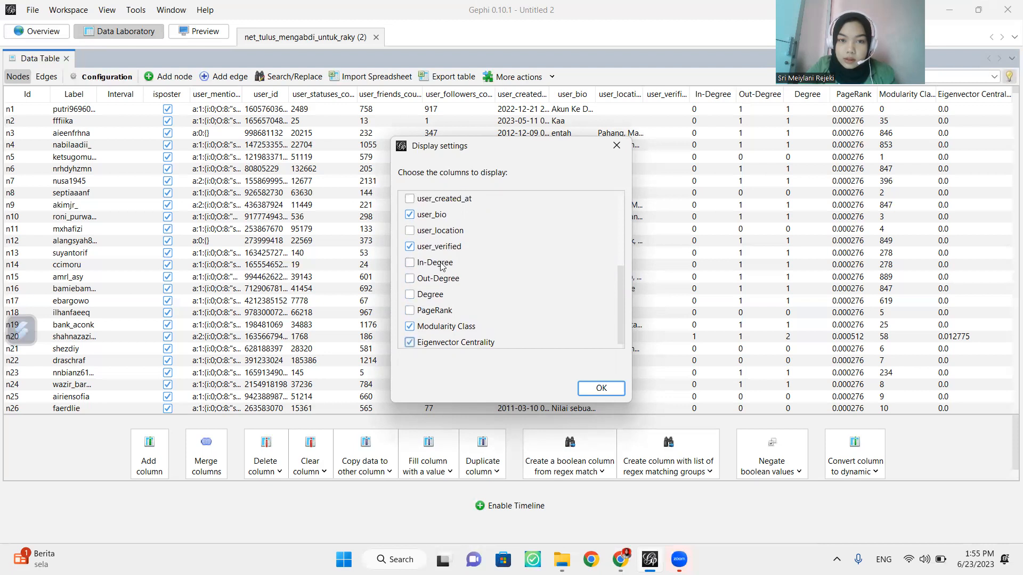
{"action": "left_click", "coordinate": [426, 237]}
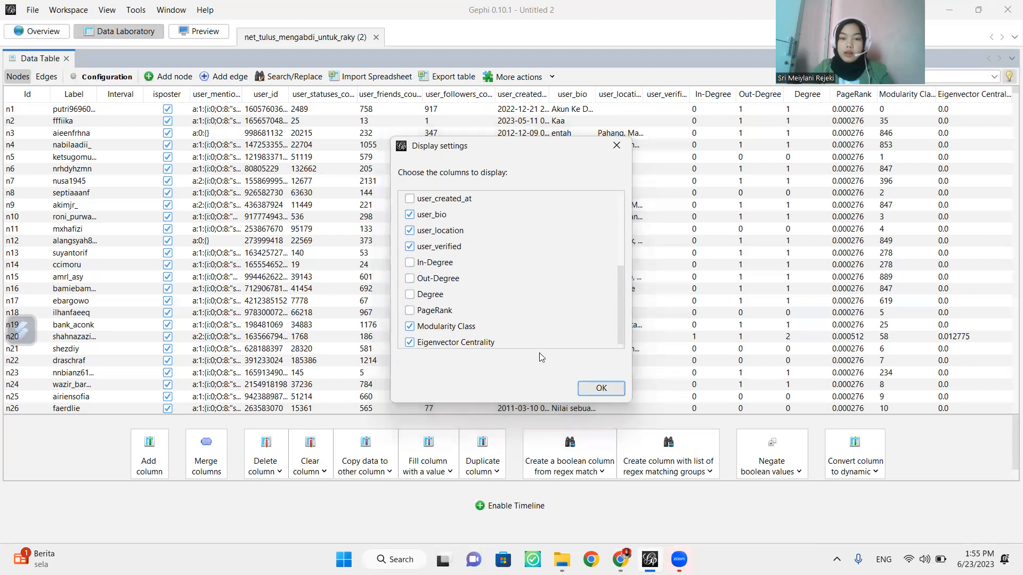
{"action": "key", "text": "Return"}
{"action": "scroll", "coordinate": [519, 223], "scroll_direction": "down", "scroll_amount": 3}
{"action": "scroll", "coordinate": [503, 200], "scroll_direction": "up", "scroll_amount": 3}
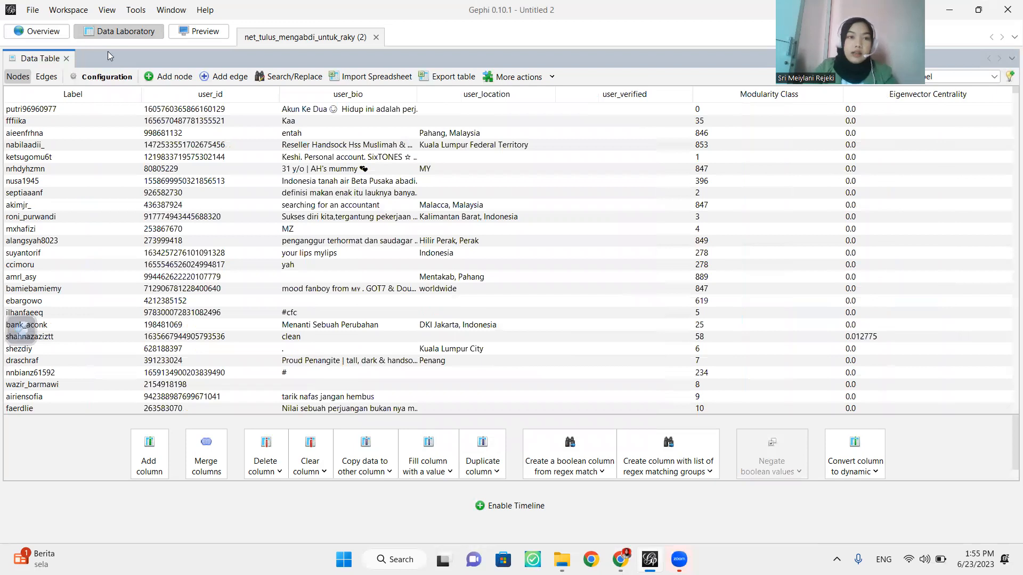
Step: Return to the graph overview and run the Fruchterman Reingold layout with area 10000, gravity 10 and speed 1
{"action": "left_click", "coordinate": [45, 33]}
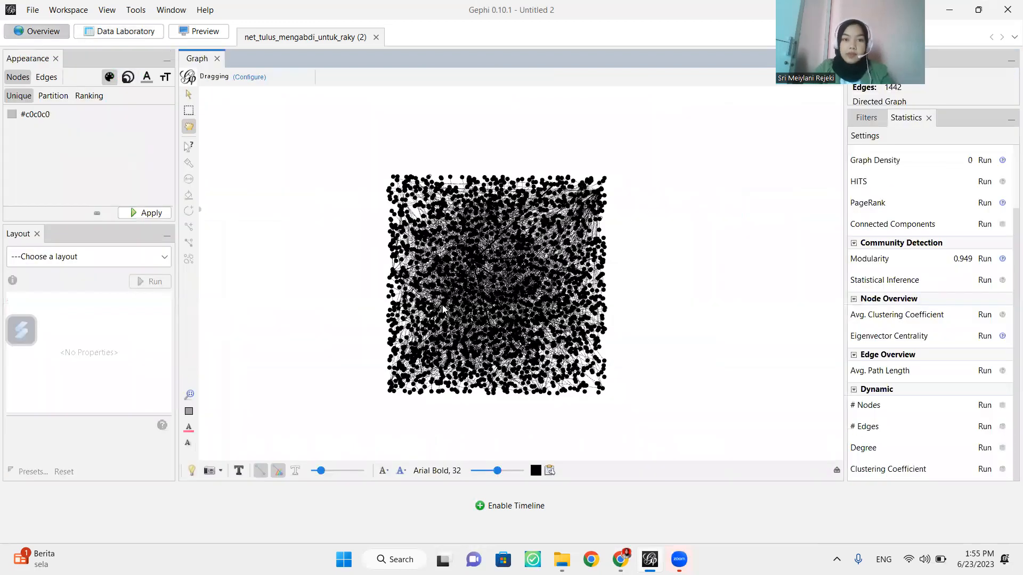
{"action": "left_click", "coordinate": [42, 82]}
{"action": "left_click", "coordinate": [18, 77]}
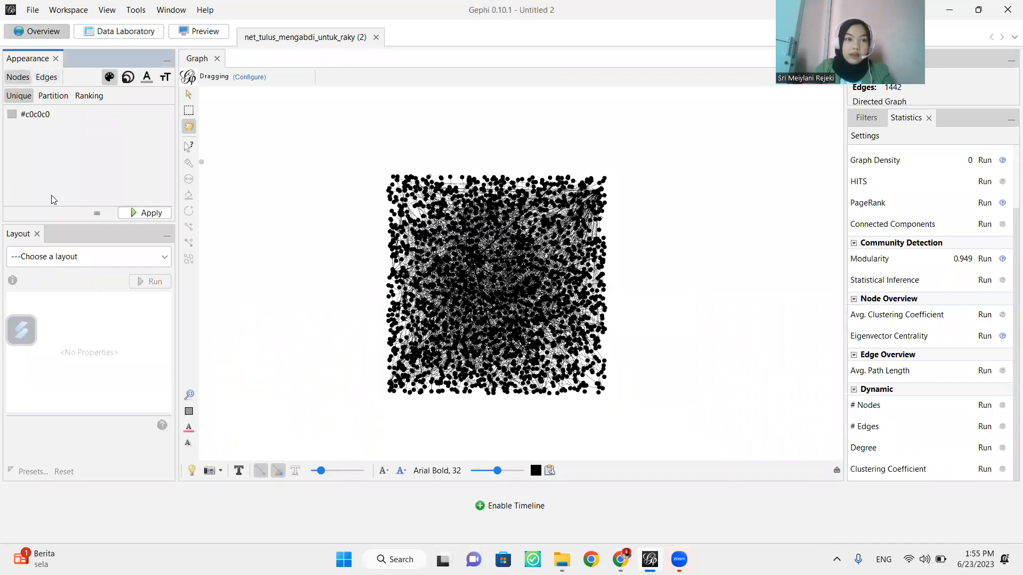
{"action": "left_click", "coordinate": [53, 256]}
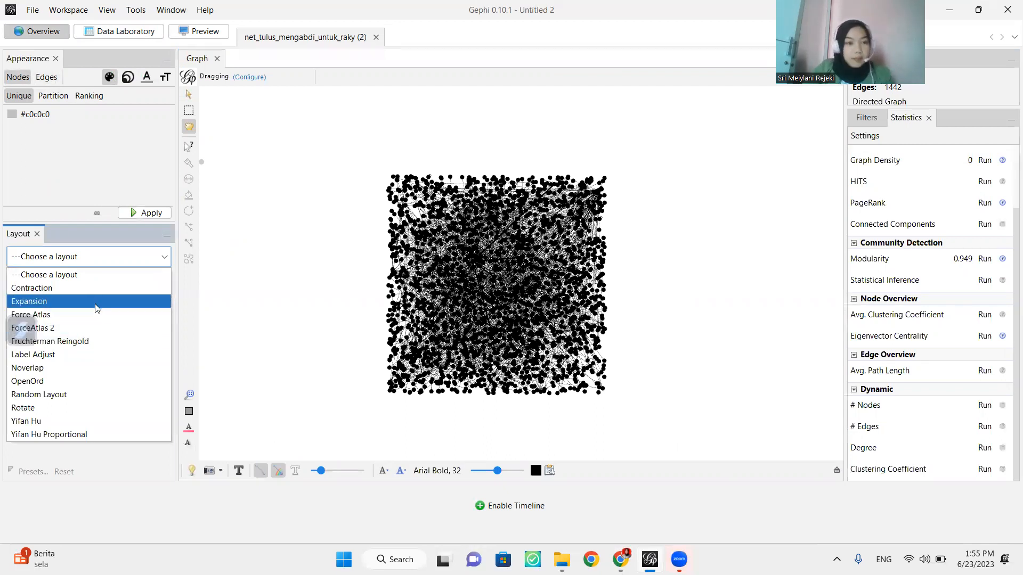
{"action": "left_click", "coordinate": [93, 344]}
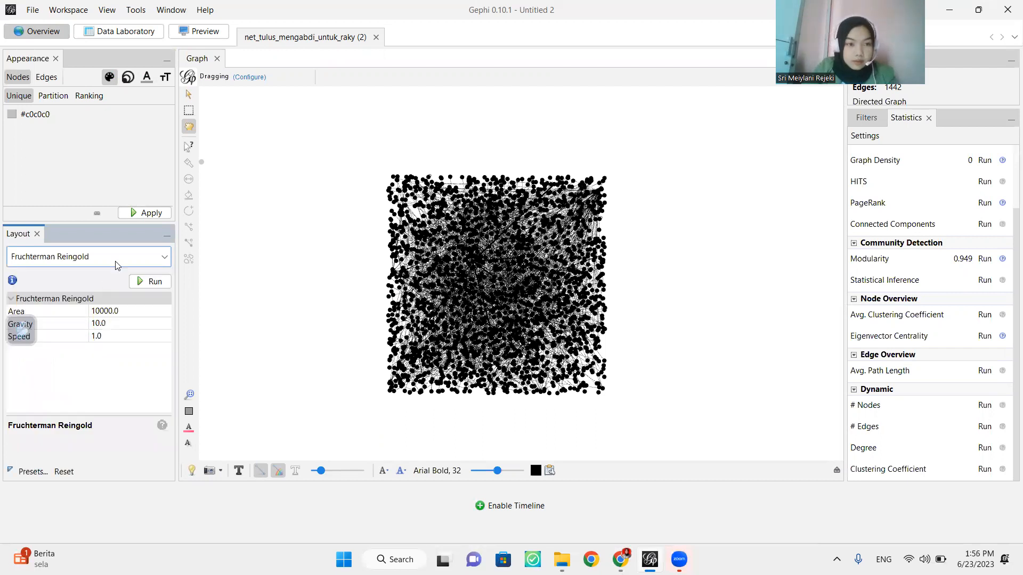
{"action": "left_click", "coordinate": [150, 281]}
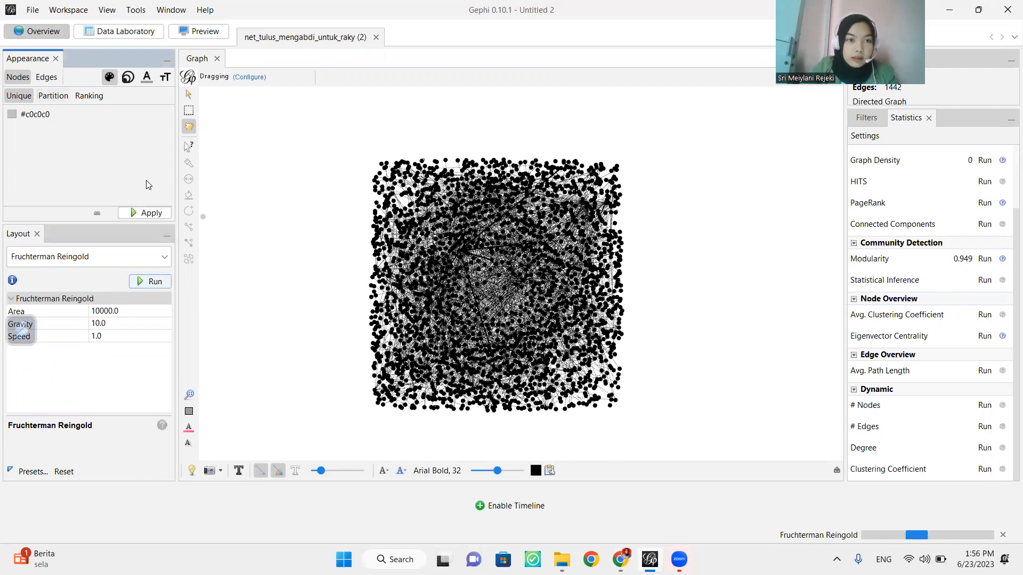
Step: Partition the node colors by Degree and replace the default color palette
{"action": "left_click", "coordinate": [53, 95]}
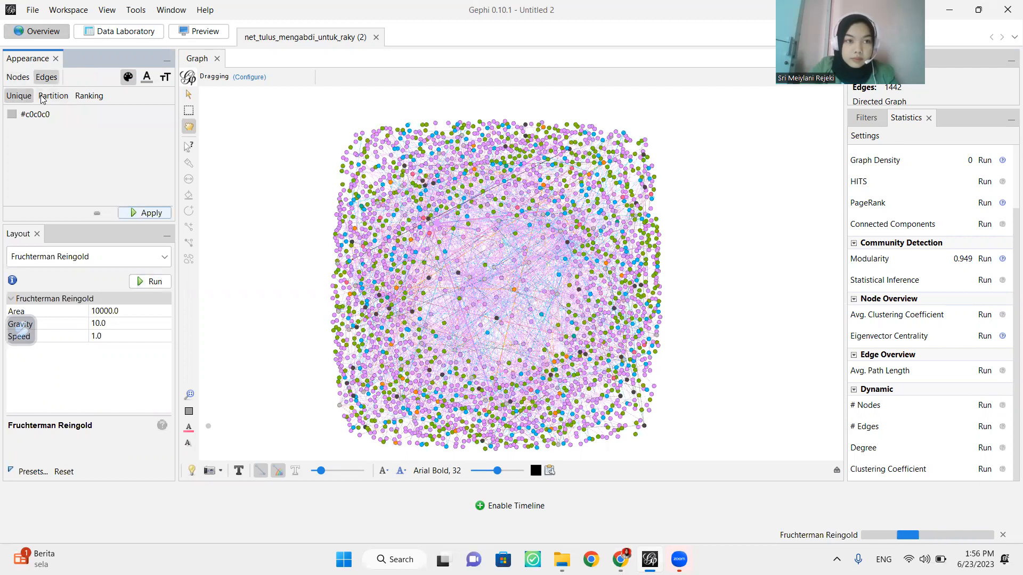
{"action": "left_click", "coordinate": [89, 97]}
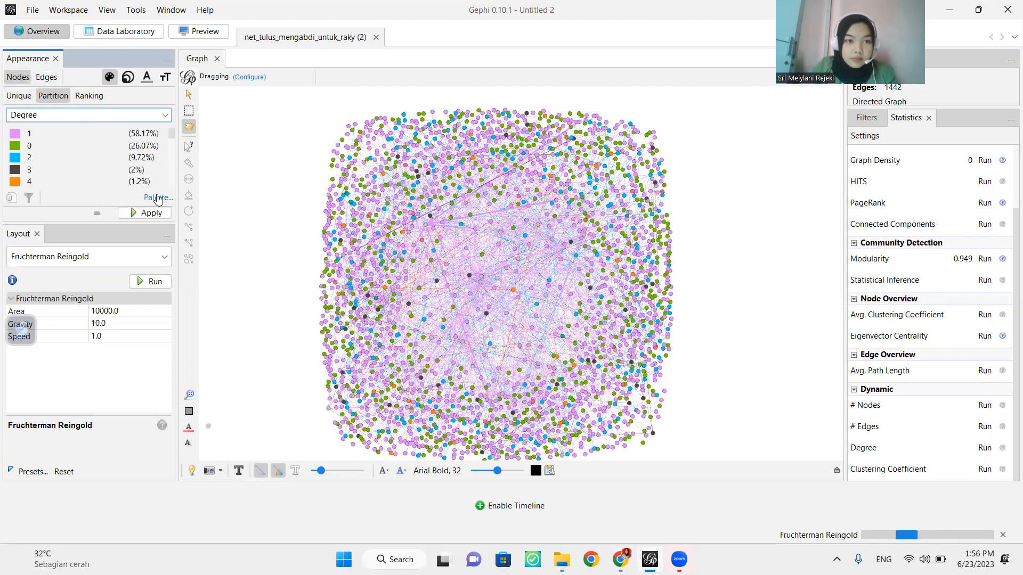
{"action": "left_click", "coordinate": [158, 197]}
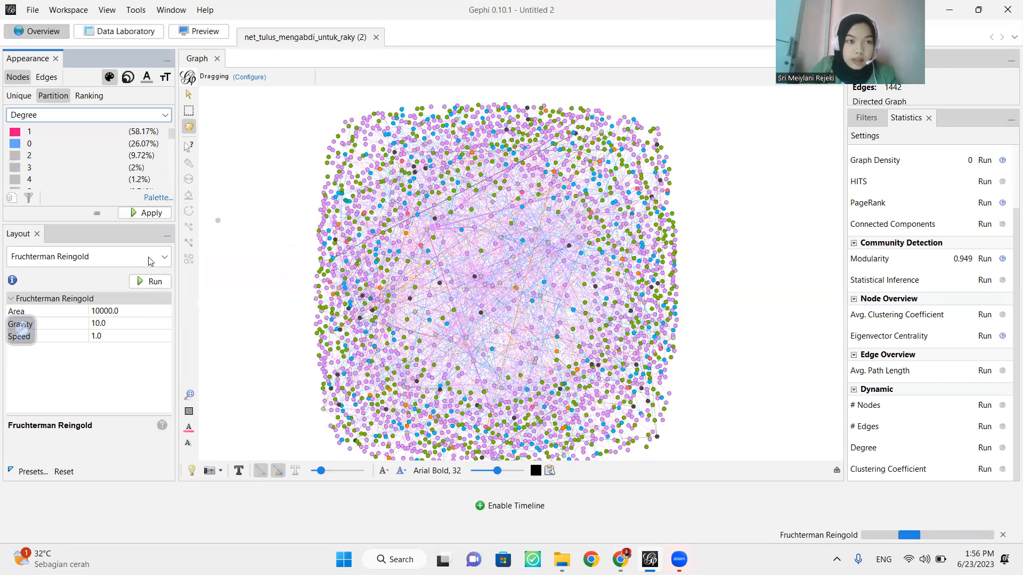
Step: Recolor the Degree 1 and Degree 0 node classes dark gray
{"action": "left_click", "coordinate": [15, 132]}
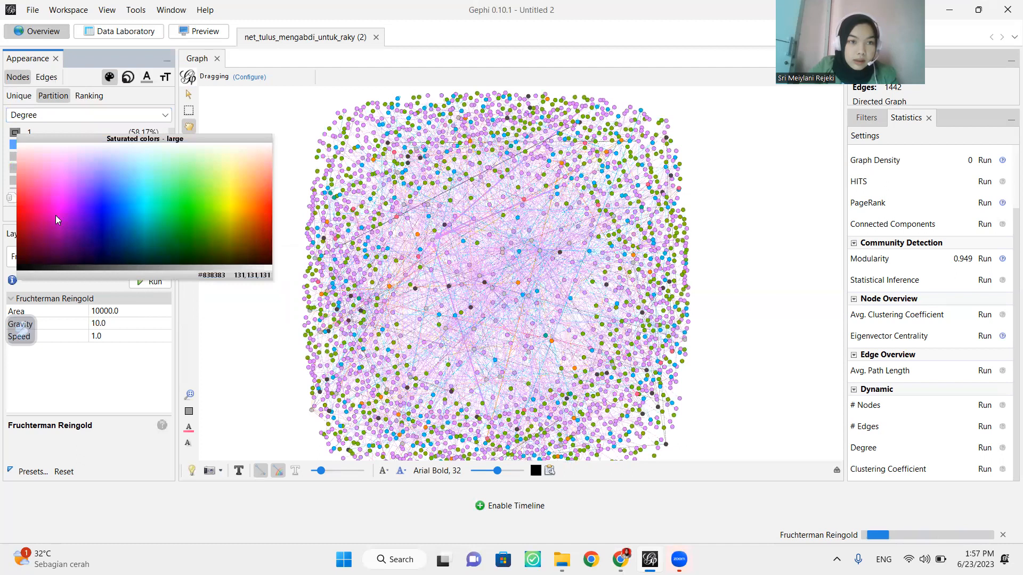
{"action": "left_click", "coordinate": [22, 147]}
{"action": "mouse_move", "coordinate": [160, 273]}
{"action": "left_mouse_down"}
{"action": "mouse_move", "coordinate": [136, 270]}
{"action": "mouse_move", "coordinate": [165, 279]}
{"action": "left_mouse_up"}
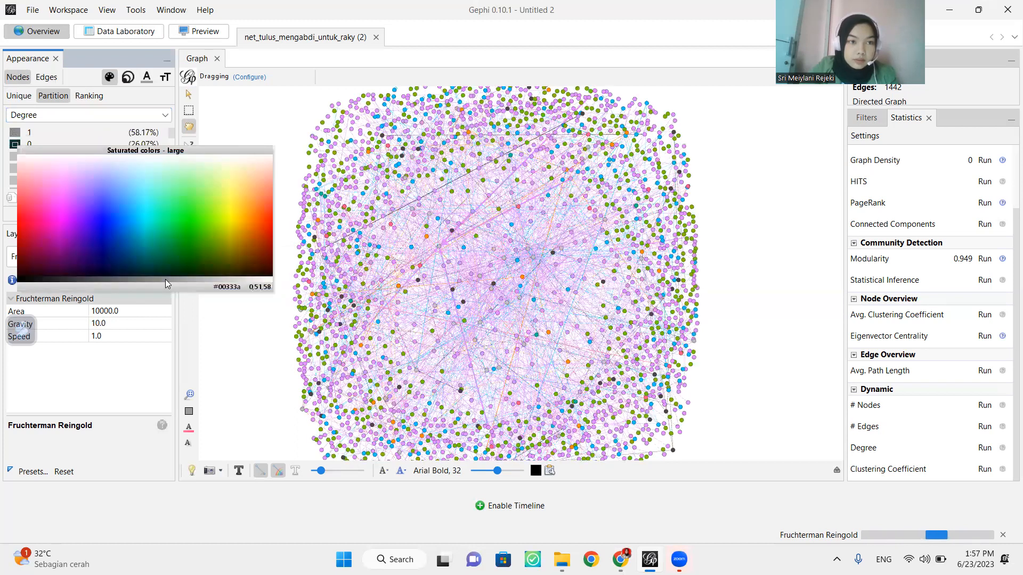
{"action": "left_click", "coordinate": [54, 155]}
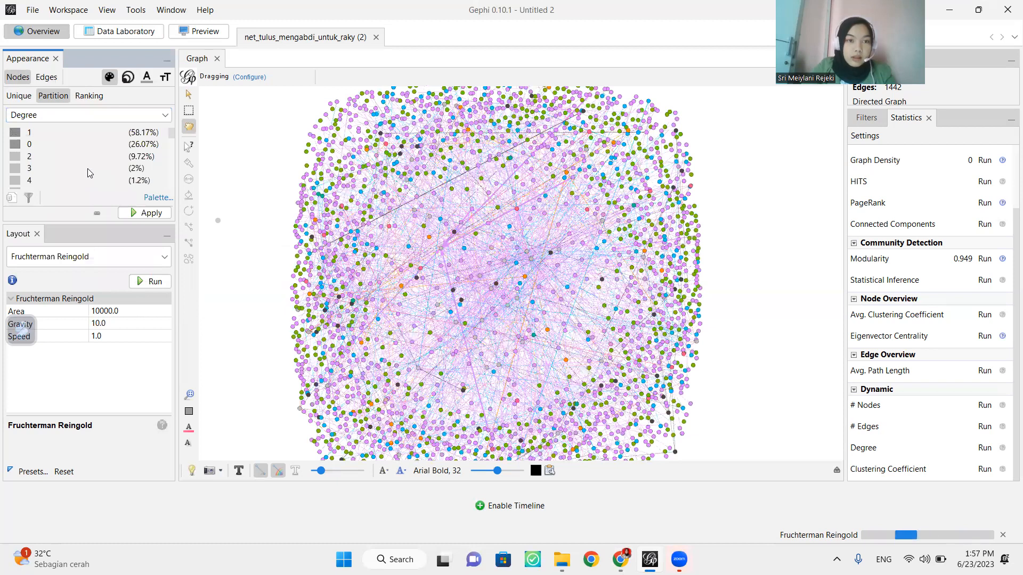
Step: Color Degree classes 77 pink, 74 cyan, 60 orange, 54 purple and 36 yellow-green, and apply the partition to the nodes
{"action": "scroll", "coordinate": [88, 174], "scroll_direction": "down", "scroll_amount": 10}
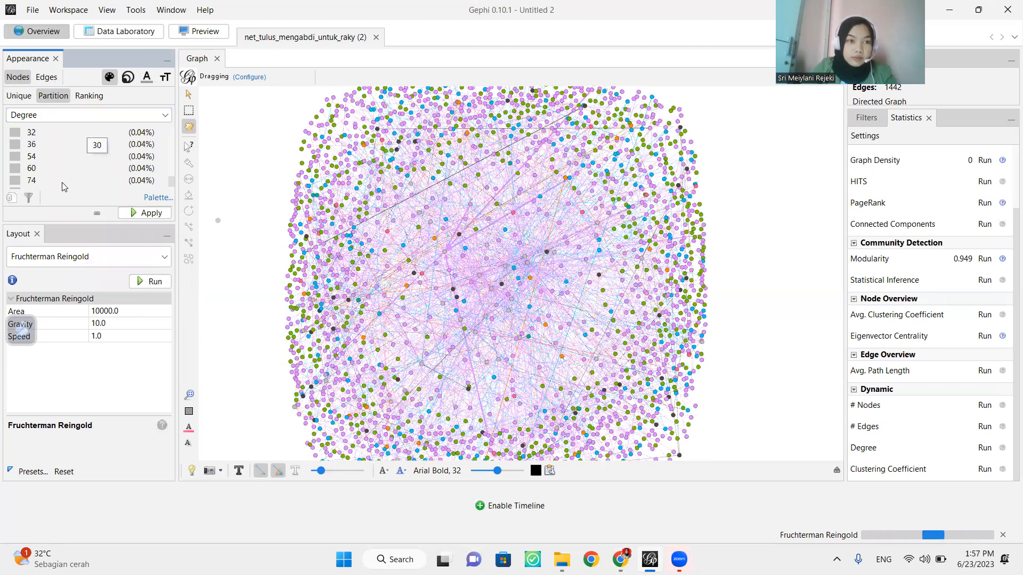
{"action": "scroll", "coordinate": [16, 184], "scroll_direction": "down", "scroll_amount": 1}
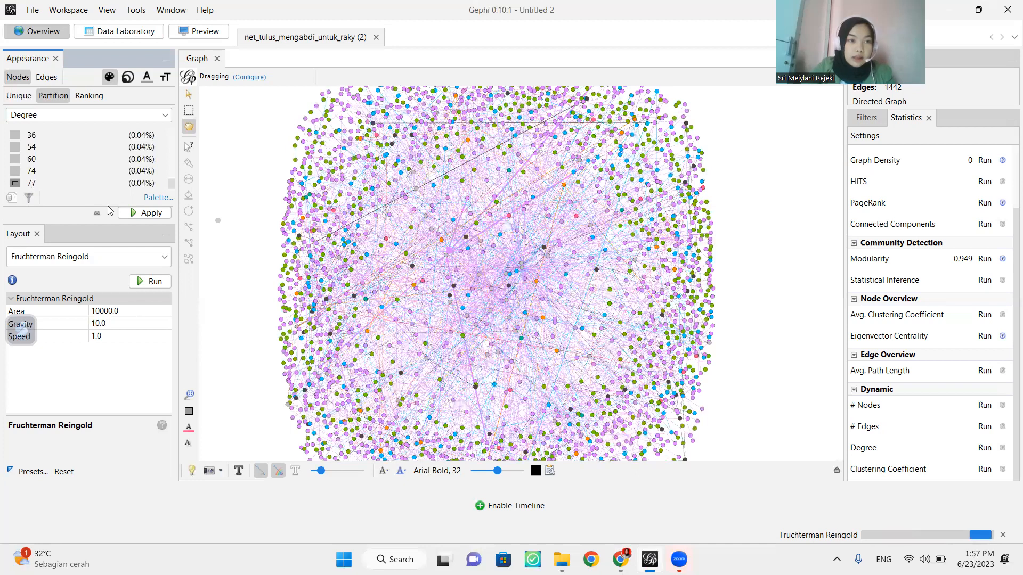
{"action": "left_click", "coordinate": [15, 182]}
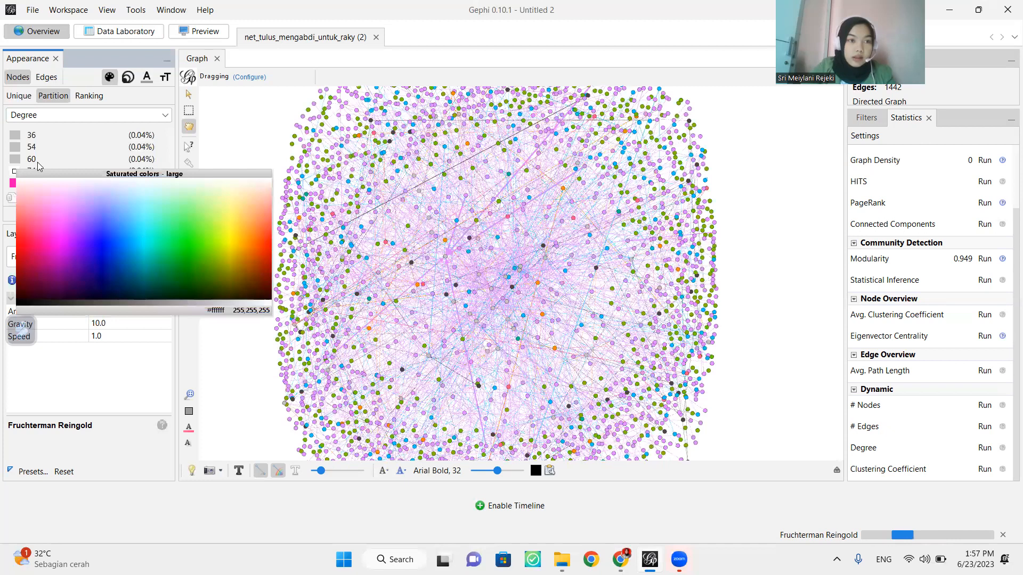
{"action": "left_click", "coordinate": [16, 156]}
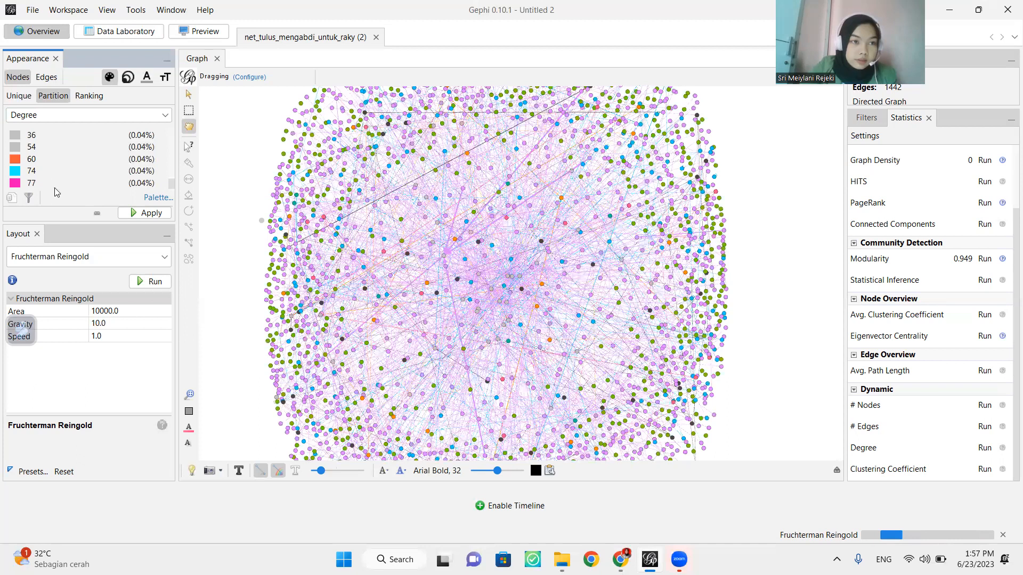
{"action": "left_click", "coordinate": [17, 136]}
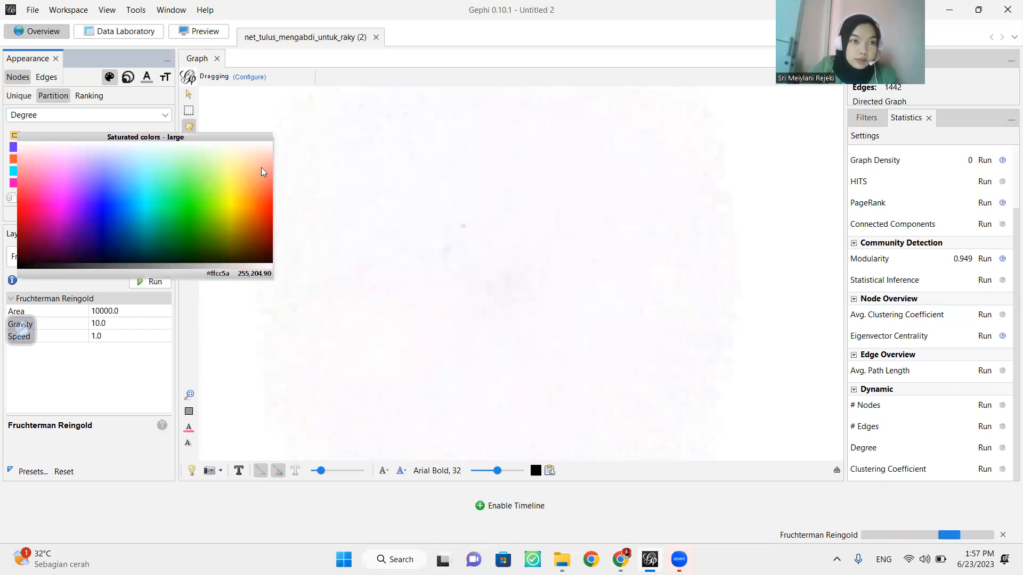
{"action": "left_click", "coordinate": [202, 200]}
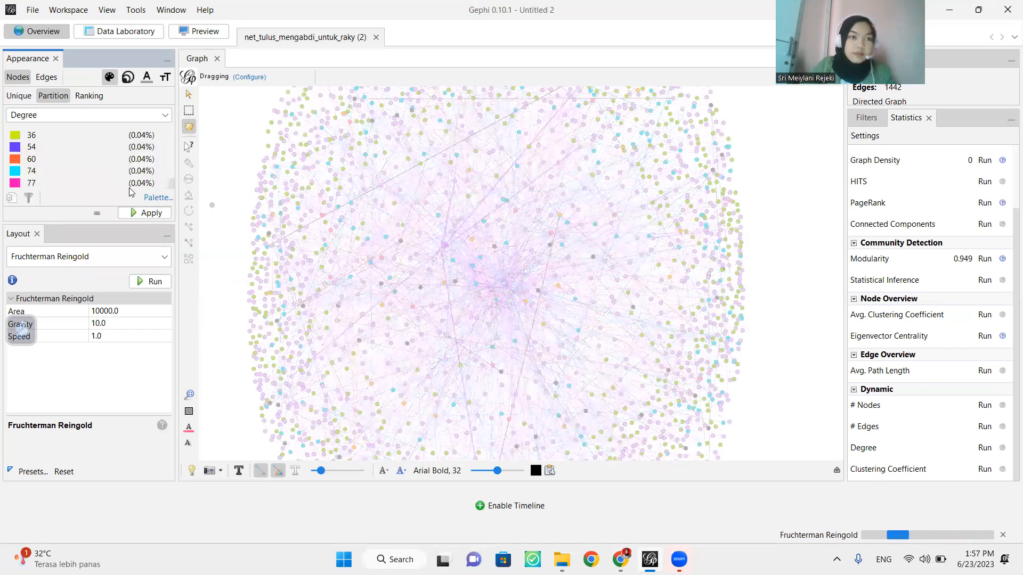
{"action": "left_click", "coordinate": [146, 213]}
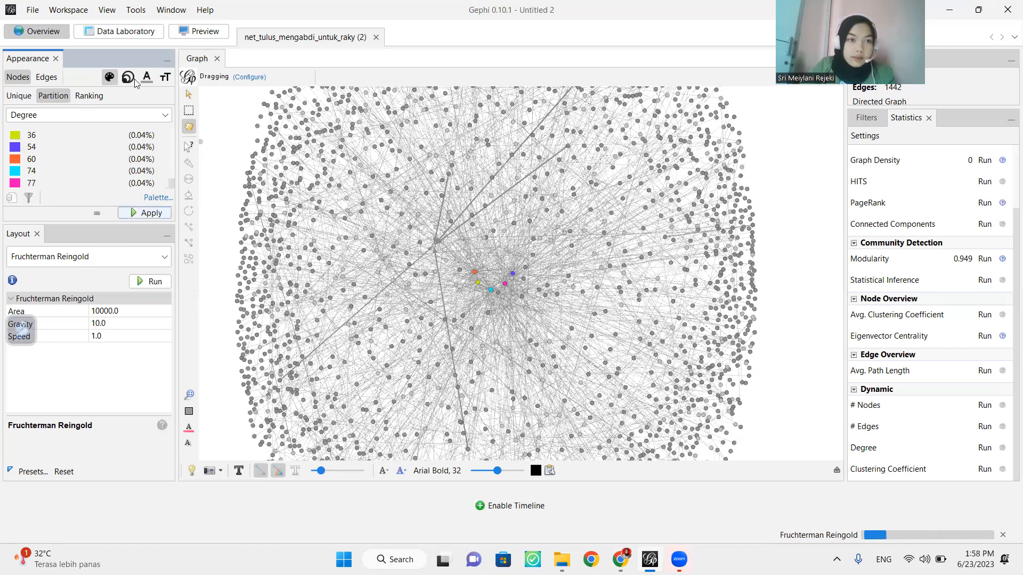
Step: Rank the node sizes by Degree with a minimum size of 1 and a maximum size of 100, and apply it
{"action": "left_click", "coordinate": [87, 100]}
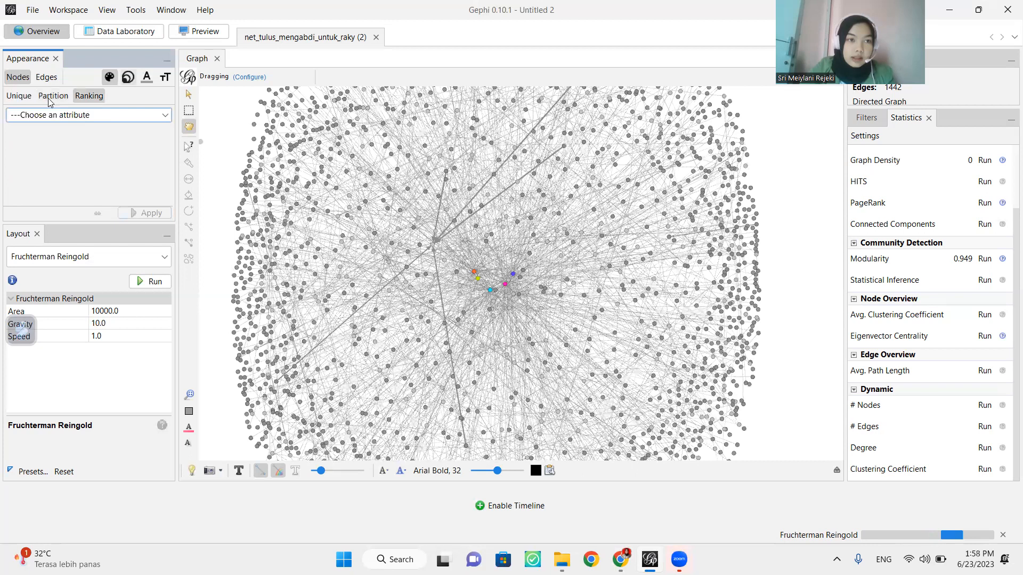
{"action": "left_click", "coordinate": [52, 142]}
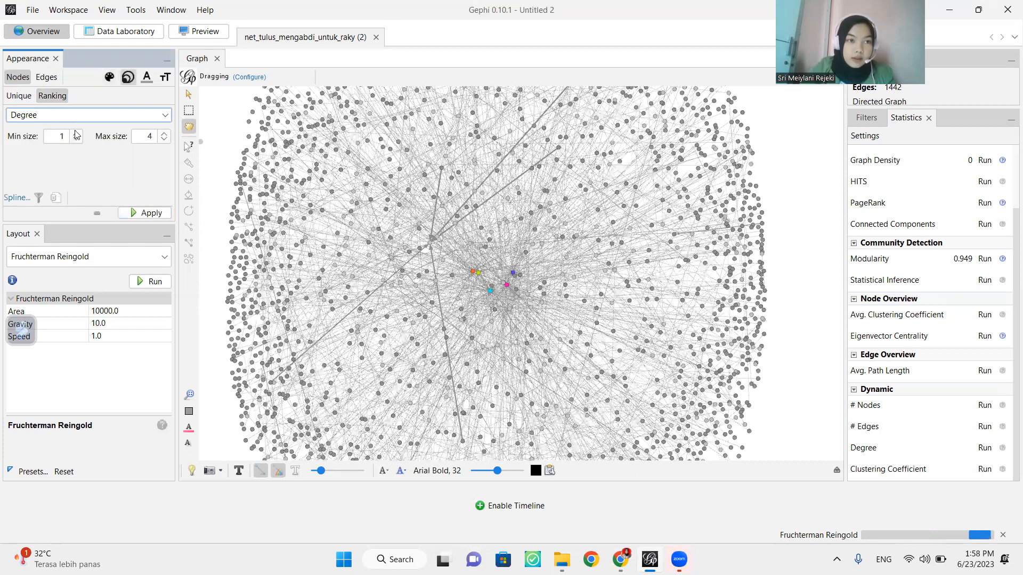
{"action": "left_click", "coordinate": [152, 142]}
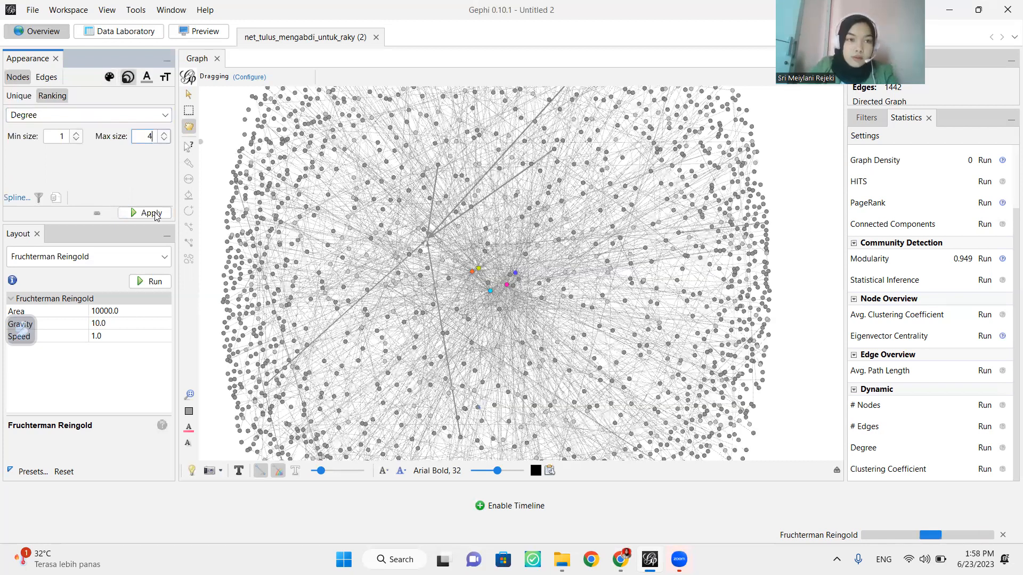
{"action": "key", "text": "BackSpace"}
{"action": "type", "text": "100"}
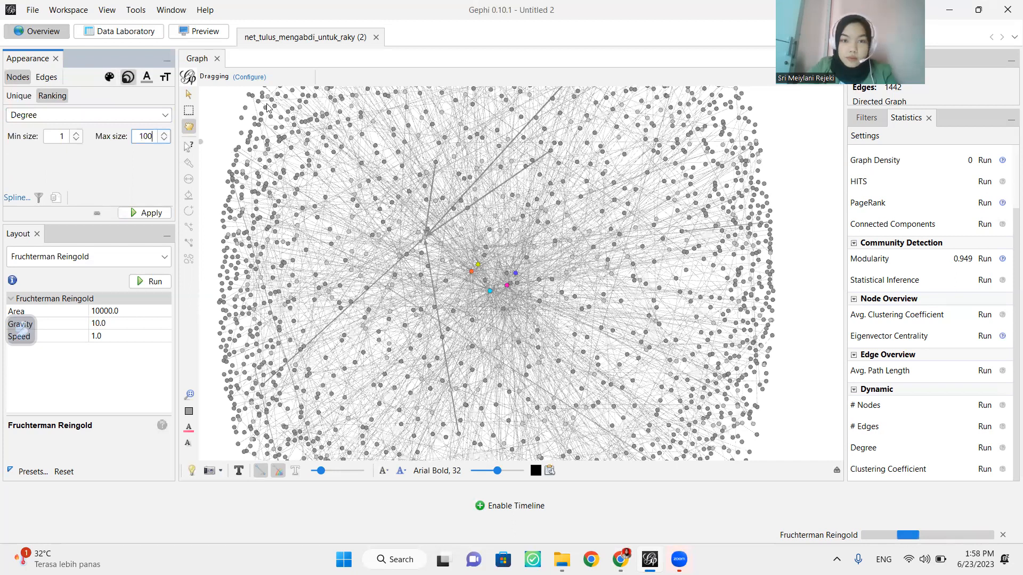
{"action": "left_click", "coordinate": [145, 213]}
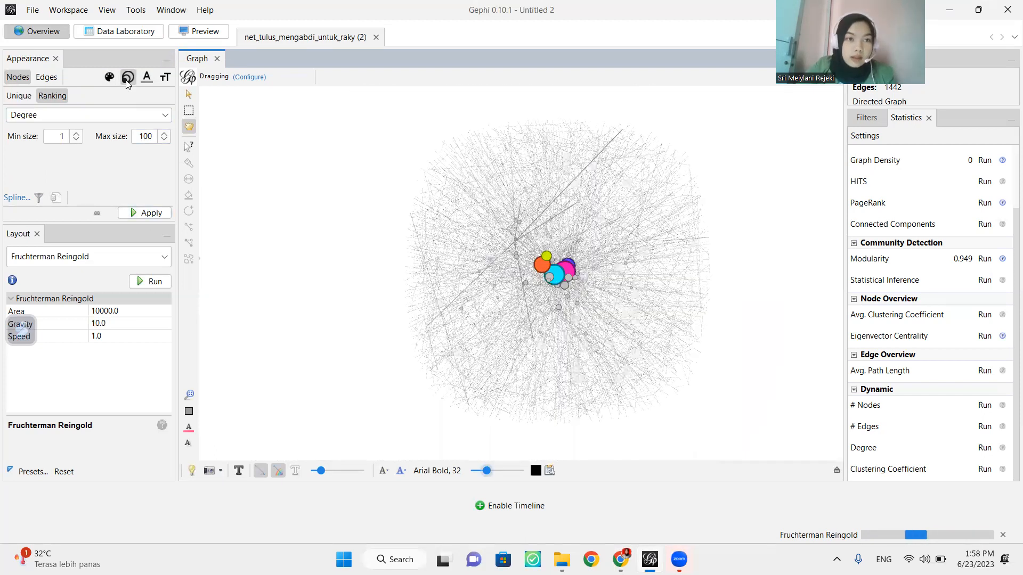
Step: Partition the node label colors by Degree, check the class colors up to the highest degrees, and apply them
{"action": "left_click", "coordinate": [148, 78]}
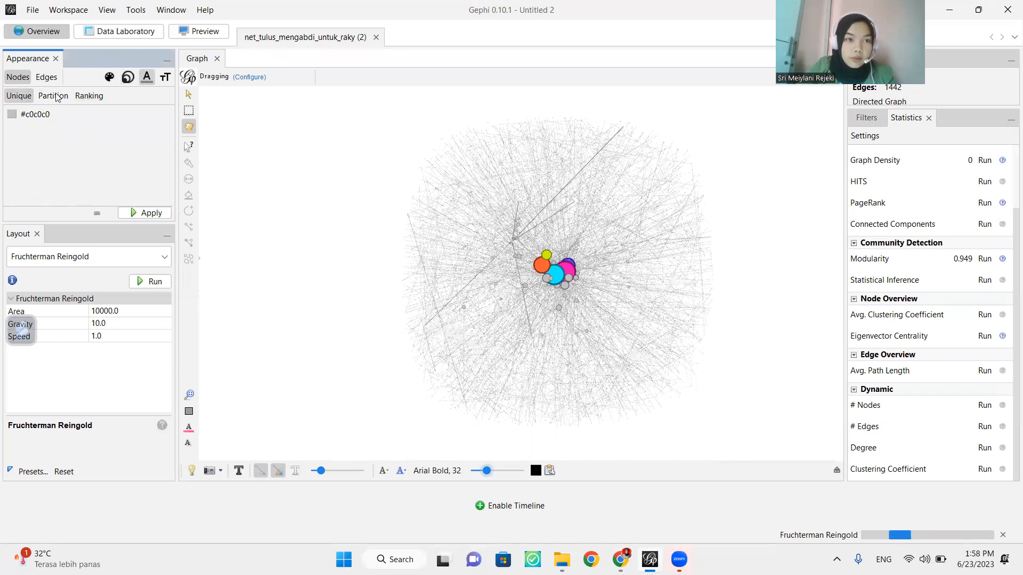
{"action": "left_click", "coordinate": [55, 96]}
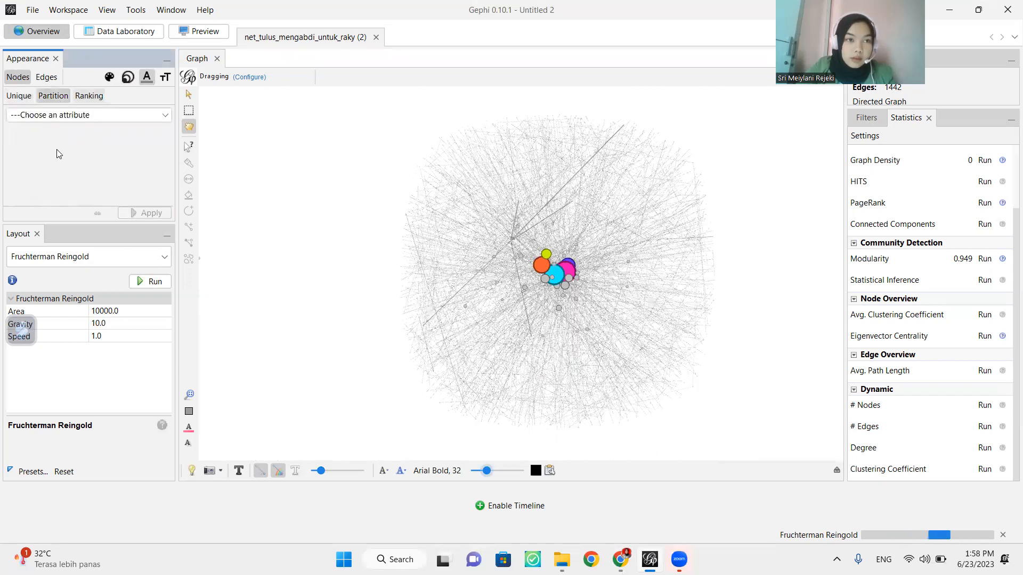
{"action": "left_click", "coordinate": [88, 115]}
{"action": "left_click", "coordinate": [74, 128]}
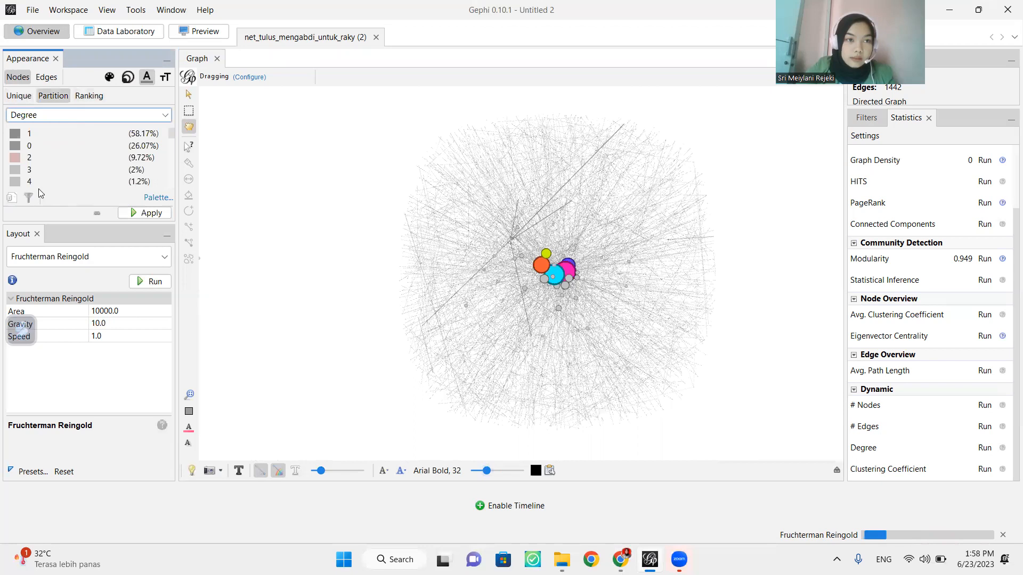
{"action": "scroll", "coordinate": [98, 182], "scroll_direction": "down", "scroll_amount": 1}
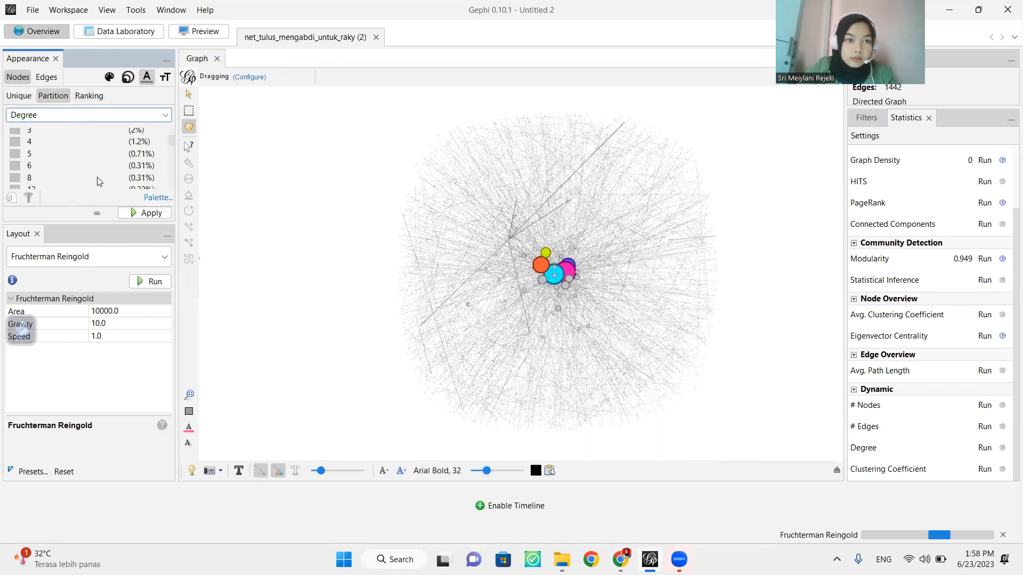
{"action": "scroll", "coordinate": [78, 178], "scroll_direction": "down", "scroll_amount": 2}
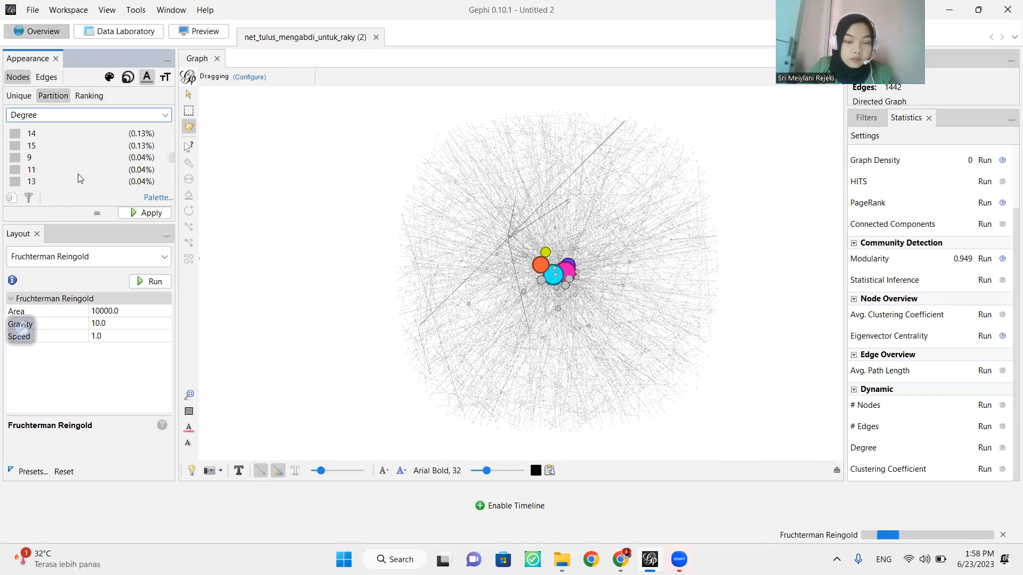
{"action": "scroll", "coordinate": [78, 177], "scroll_direction": "down", "scroll_amount": 2}
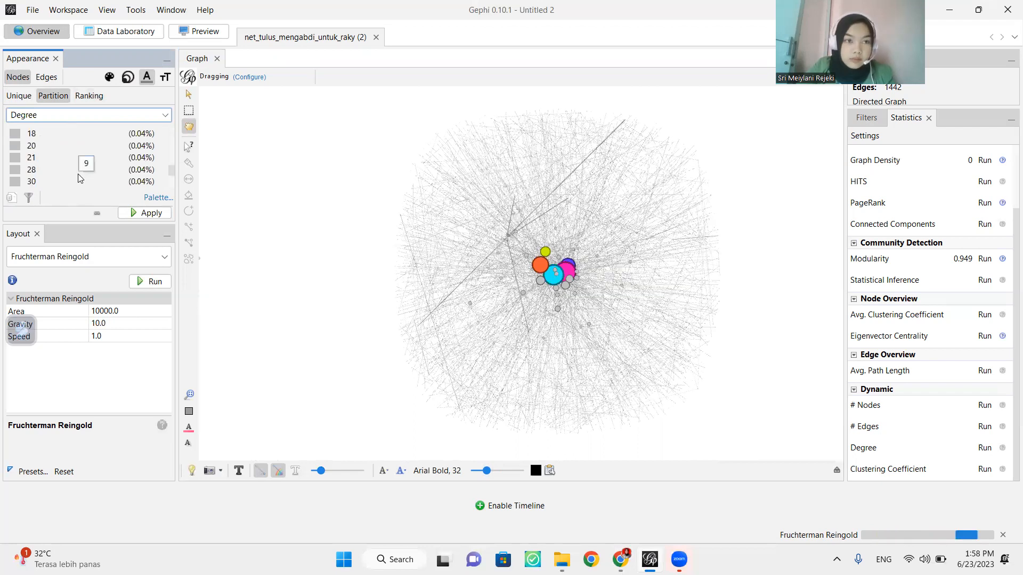
{"action": "scroll", "coordinate": [79, 178], "scroll_direction": "down", "scroll_amount": 1}
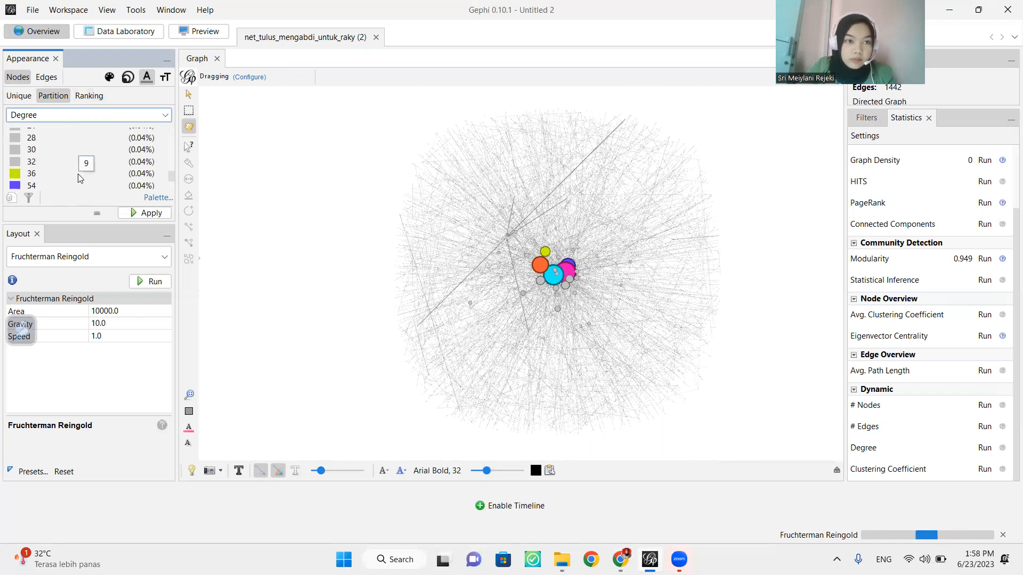
Step: Rank the node label sizes by Degree with a minimum size of 0.1 and a maximum size of 5, and apply it
{"action": "left_click", "coordinate": [165, 80]}
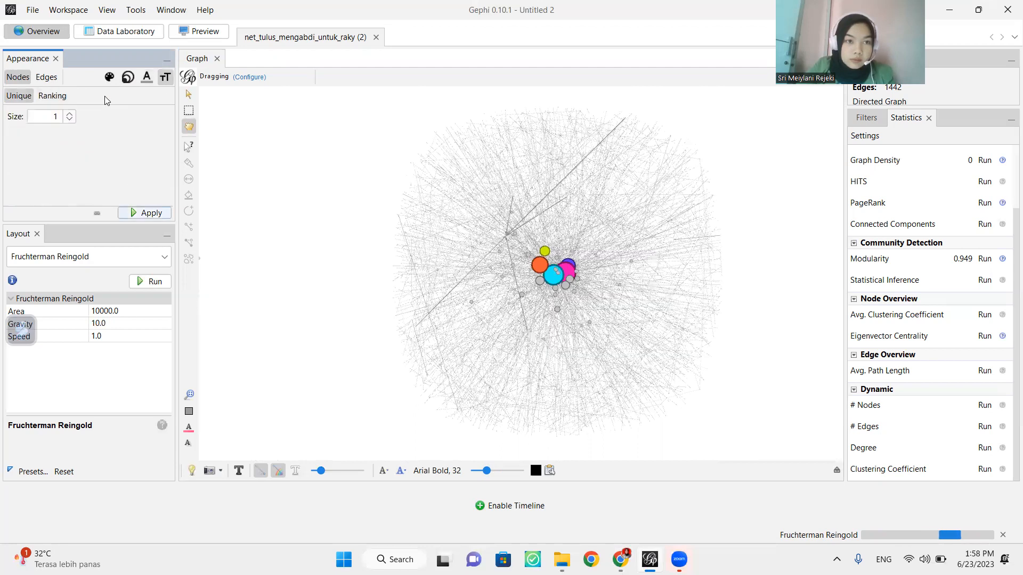
{"action": "left_click", "coordinate": [53, 95]}
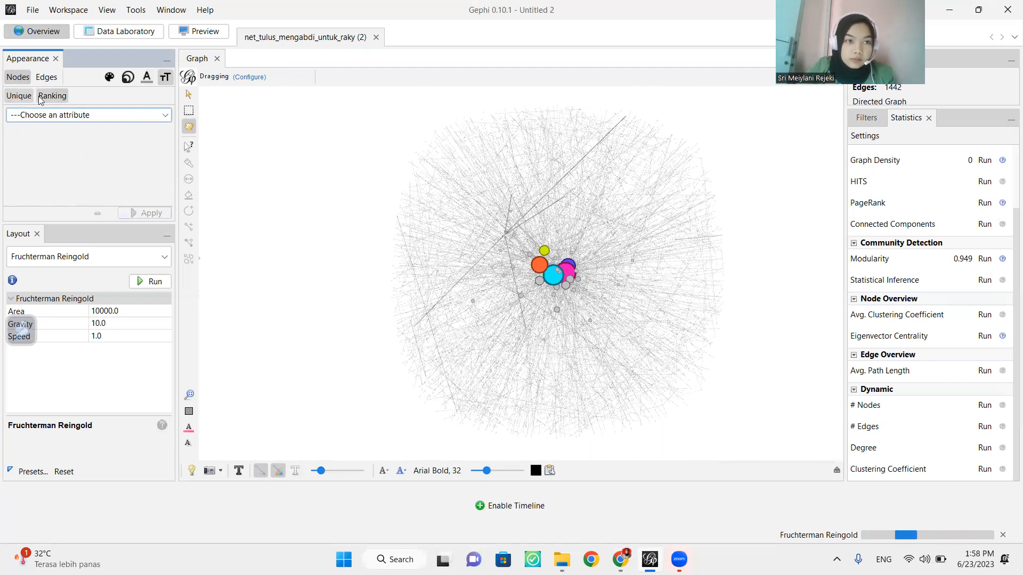
{"action": "left_click", "coordinate": [63, 115]}
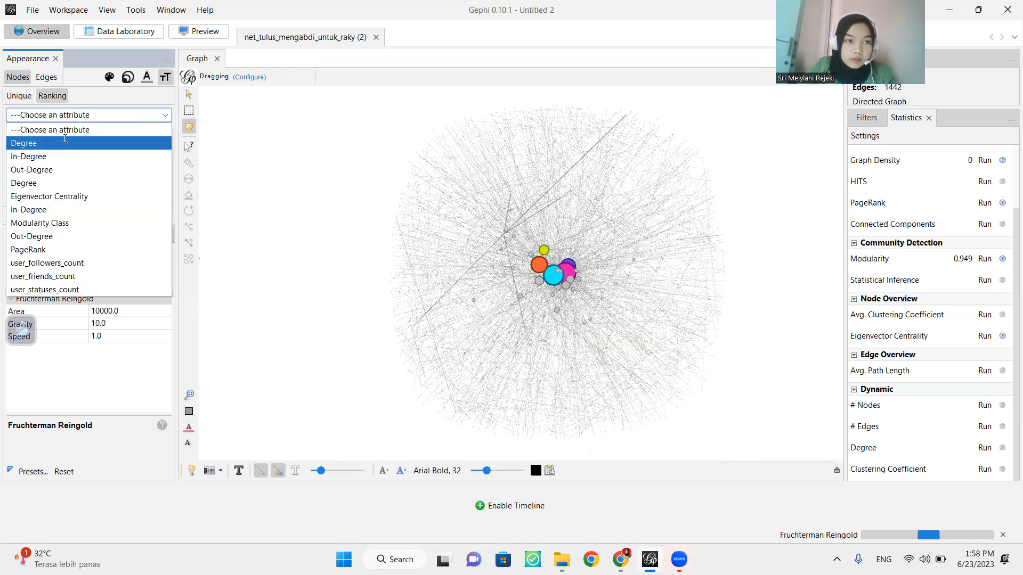
{"action": "left_click", "coordinate": [64, 141]}
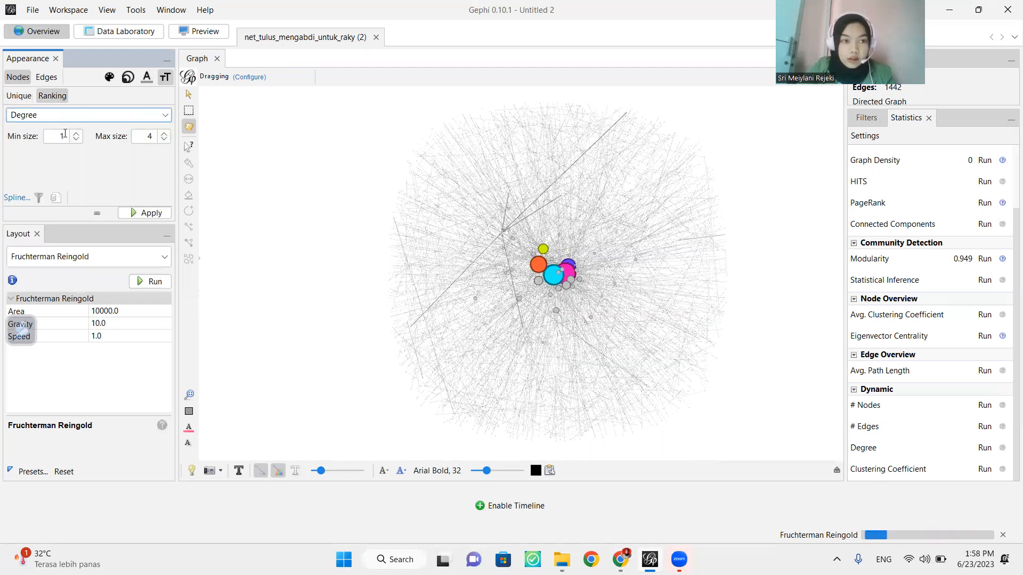
{"action": "left_click", "coordinate": [65, 136]}
{"action": "type", "text": "1"}
{"action": "key", "text": "BackSpace"}
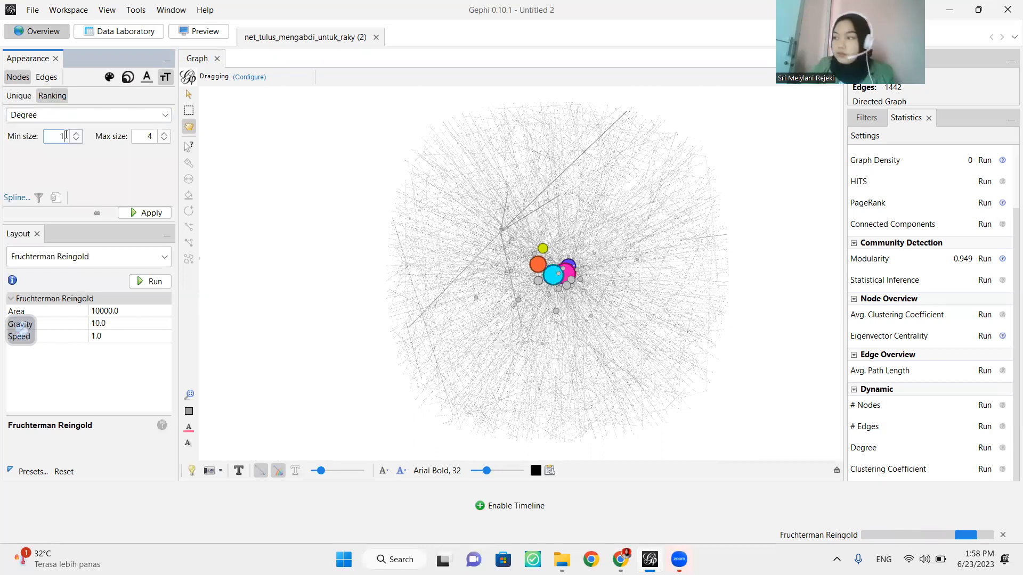
{"action": "type", "text": "0."}
{"action": "key", "text": "BackSpace"}
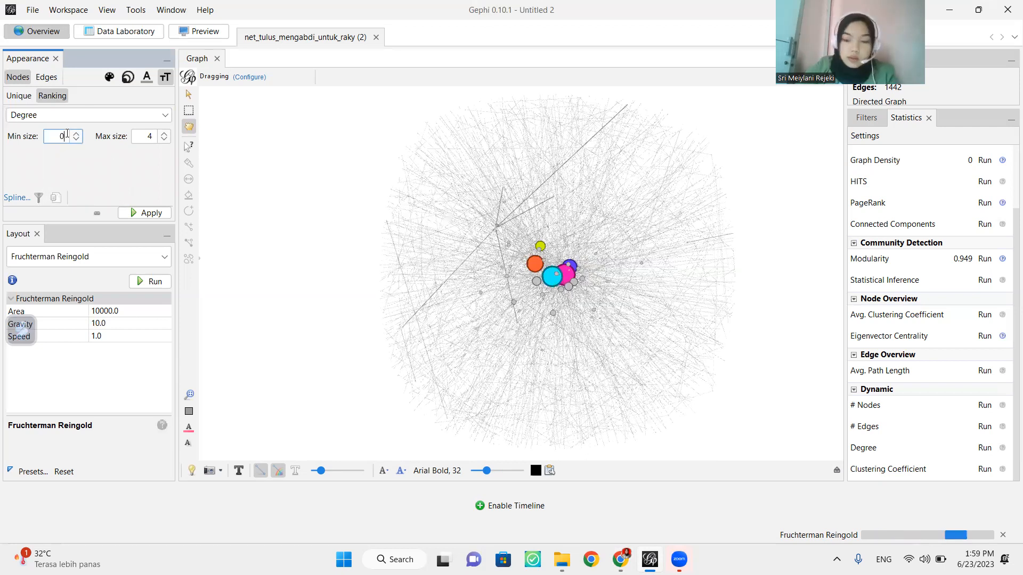
{"action": "type", "text": ".1"}
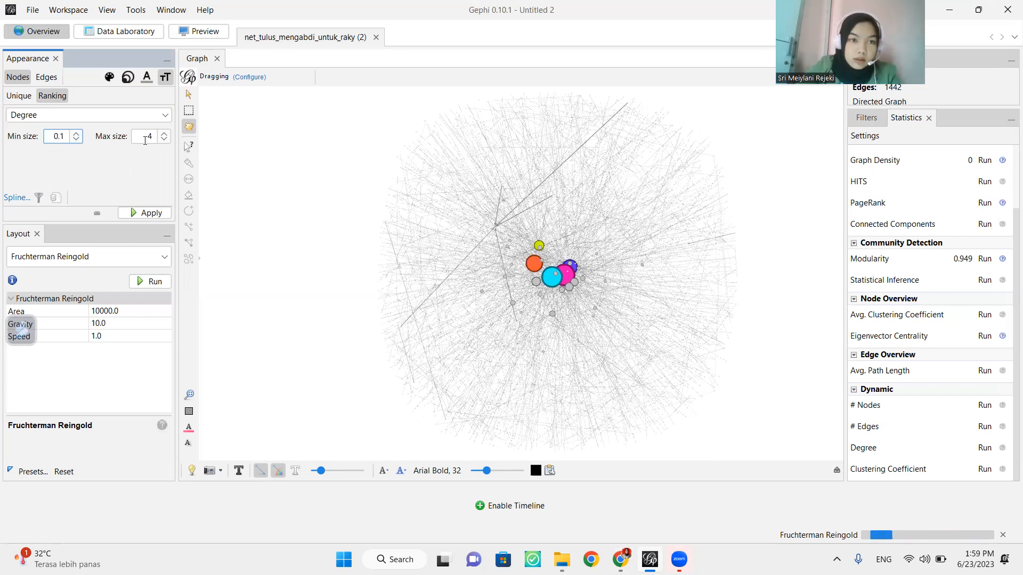
{"action": "double_click", "coordinate": [151, 136]}
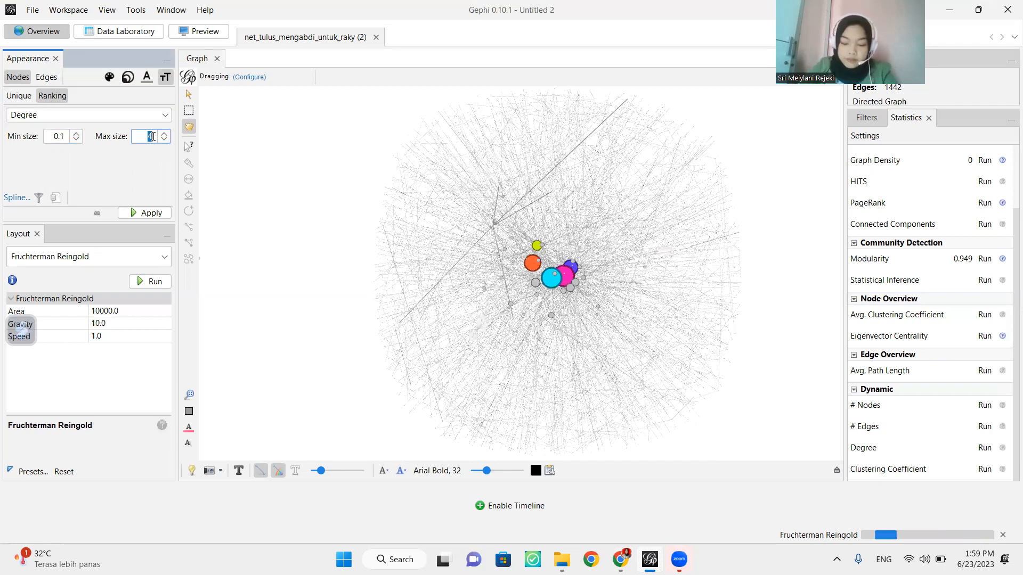
{"action": "type", "text": "5"}
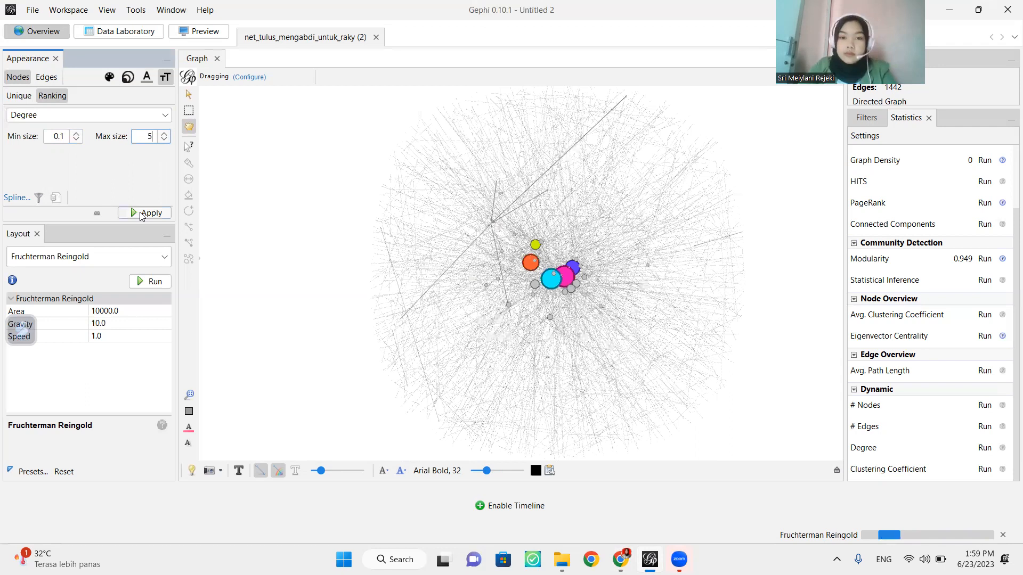
{"action": "left_click", "coordinate": [152, 214]}
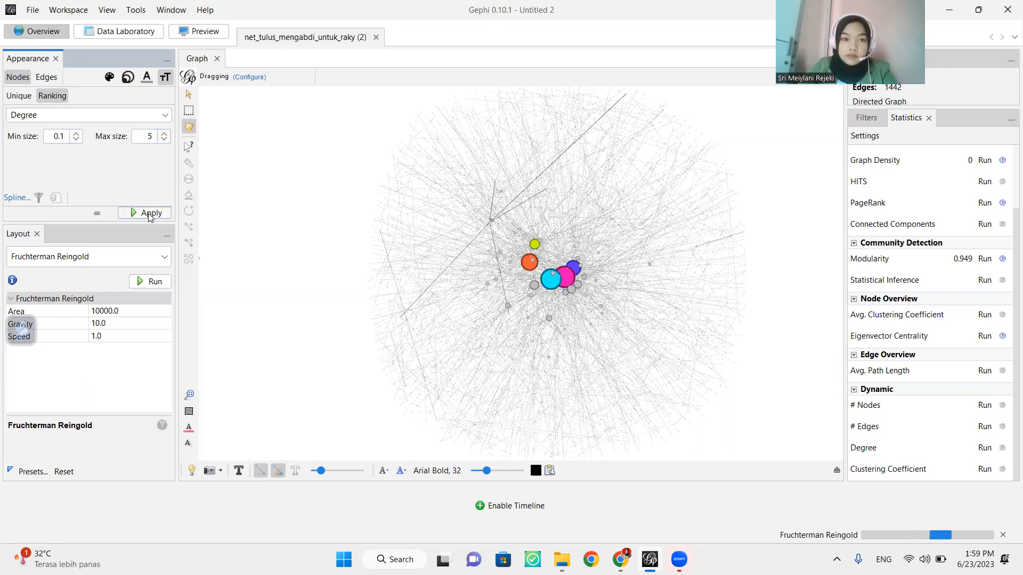
Step: Examine the node size and label color settings, and the attributes offered for ranking or partitioning the edge colors
{"action": "left_click", "coordinate": [129, 81]}
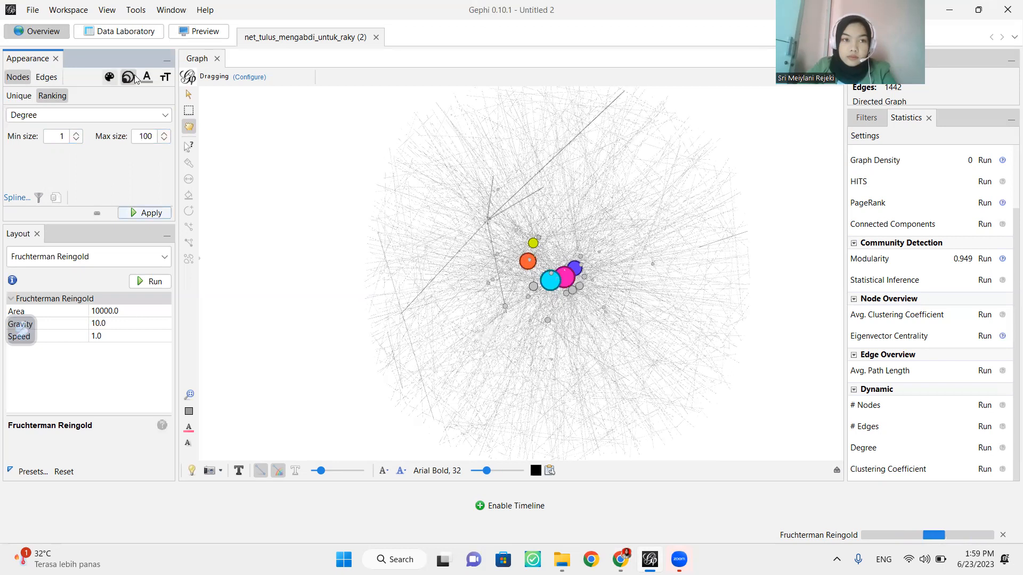
{"action": "left_click", "coordinate": [148, 79]}
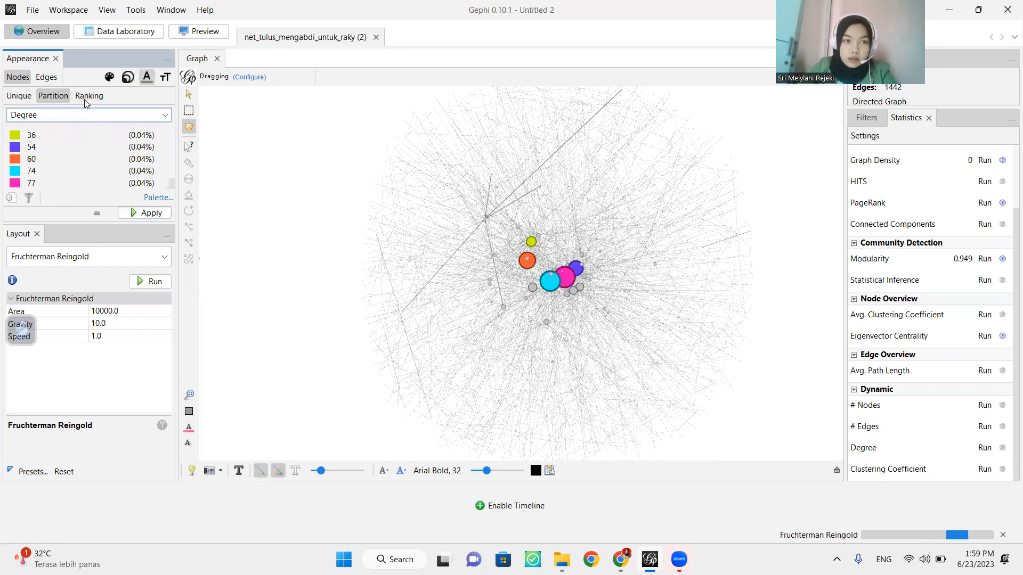
{"action": "left_click", "coordinate": [85, 97]}
{"action": "left_click", "coordinate": [108, 118]}
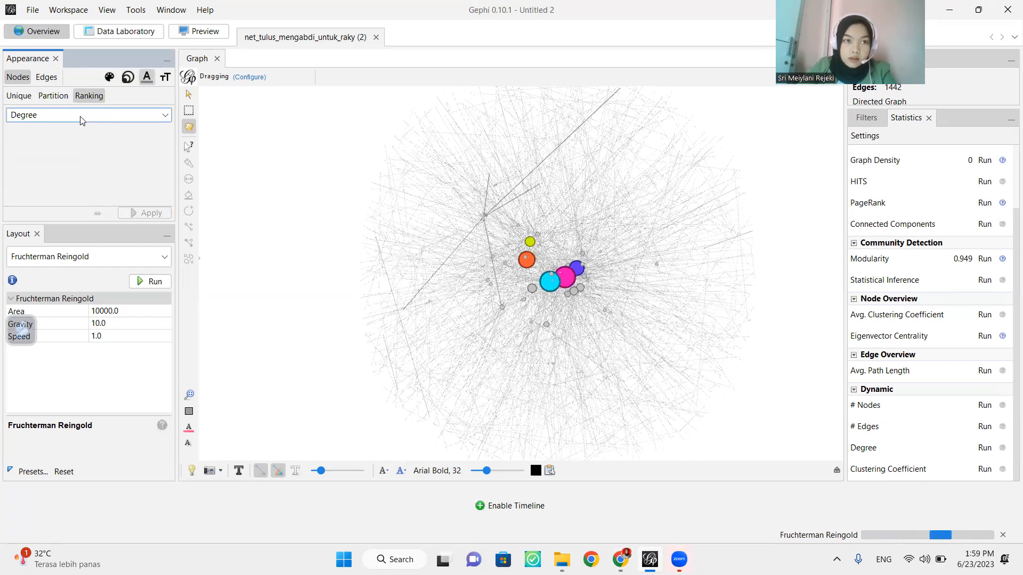
{"action": "left_click", "coordinate": [53, 96]}
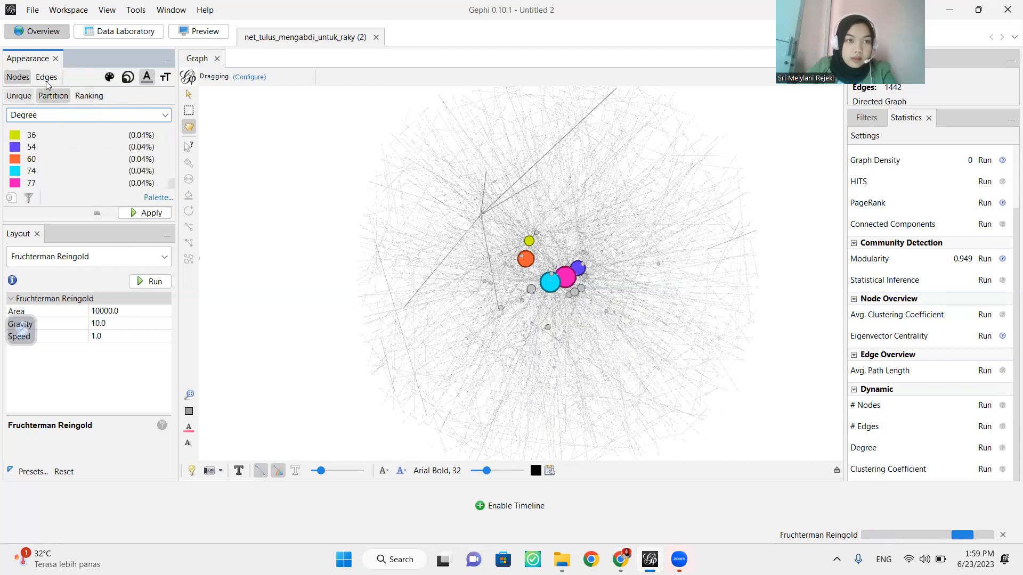
{"action": "left_click", "coordinate": [19, 96]}
{"action": "left_click", "coordinate": [83, 99]}
{"action": "left_click", "coordinate": [64, 122]}
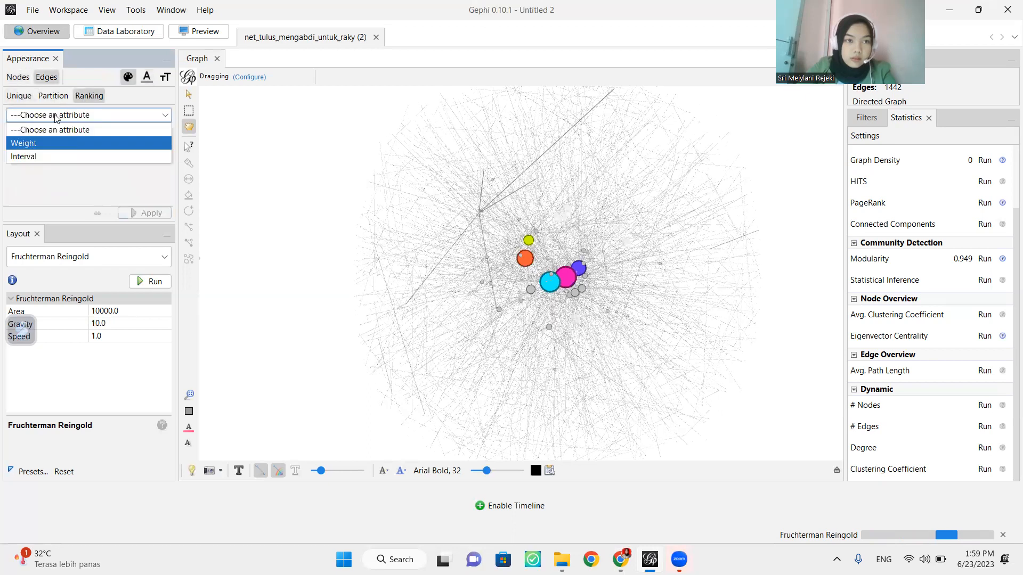
{"action": "left_click", "coordinate": [54, 100]}
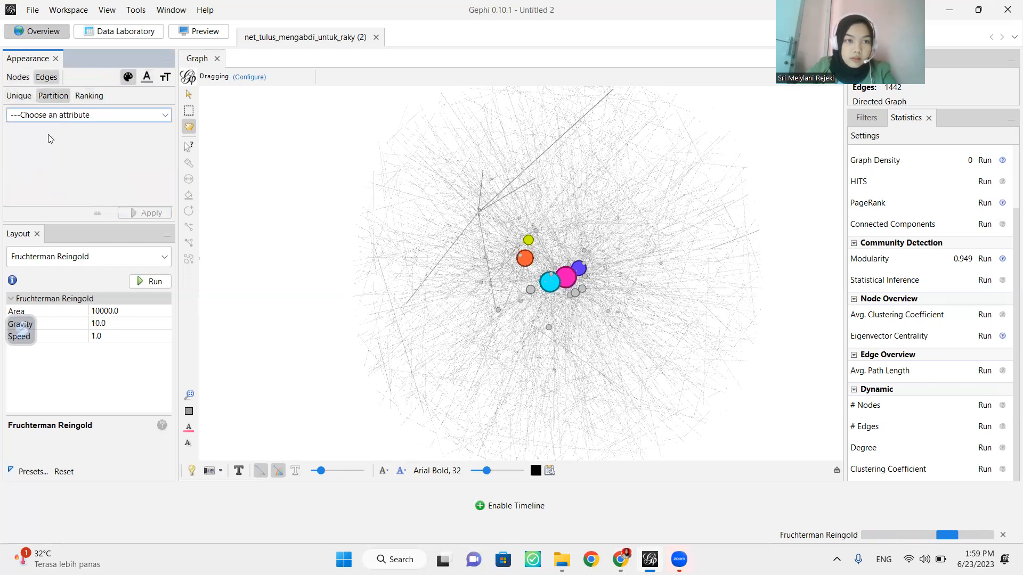
{"action": "left_click", "coordinate": [80, 98]}
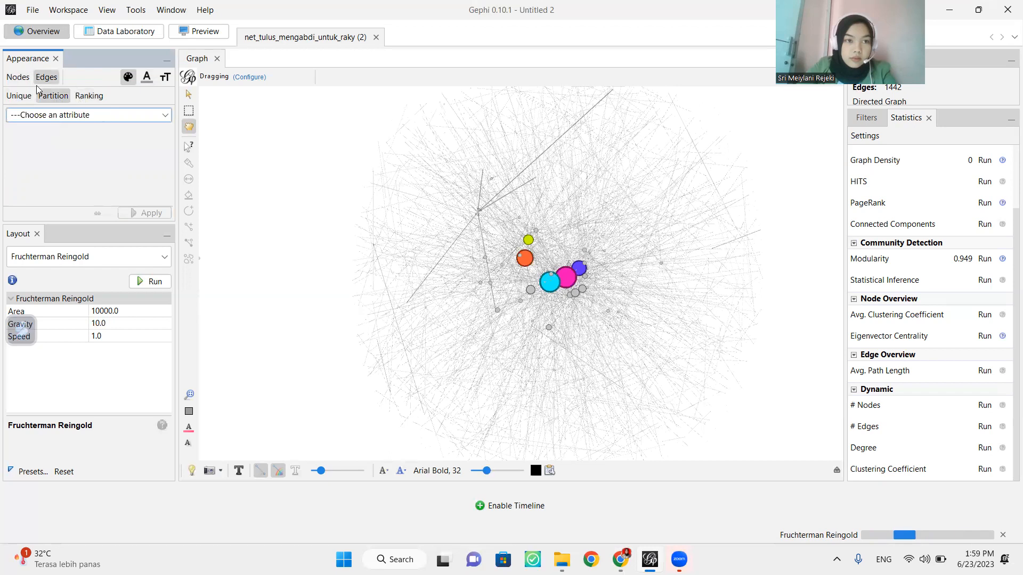
Step: Return to the nodes and review the minimum and maximum sizes in the label size ranking
{"action": "left_click", "coordinate": [17, 77]}
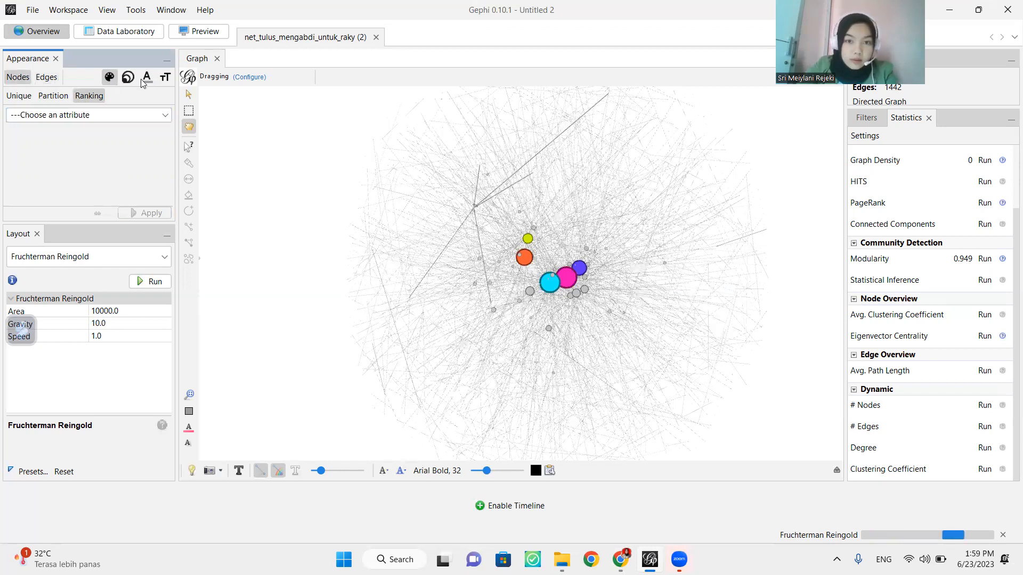
{"action": "left_click", "coordinate": [163, 79]}
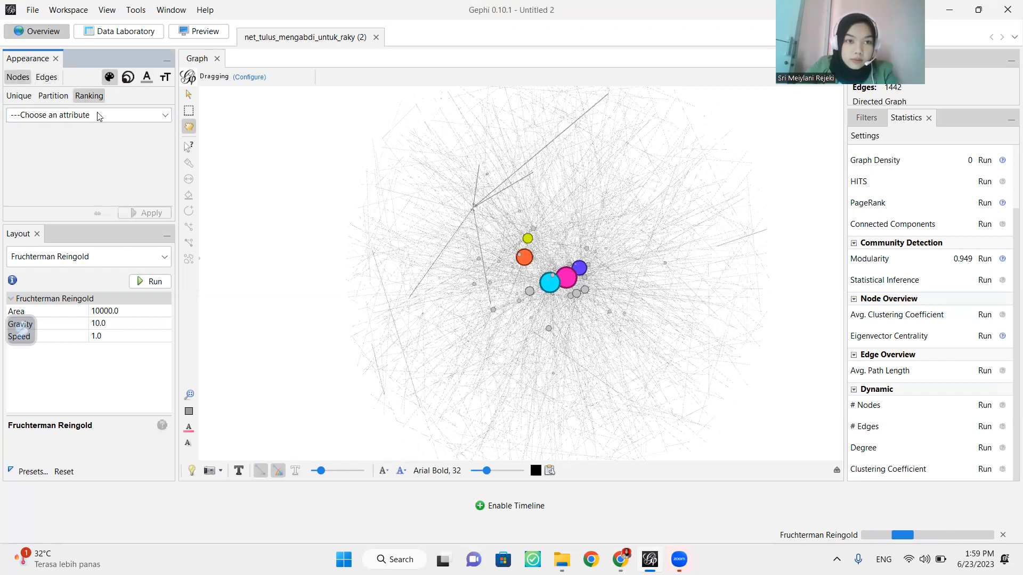
{"action": "left_click", "coordinate": [96, 114]}
{"action": "left_click", "coordinate": [64, 135]}
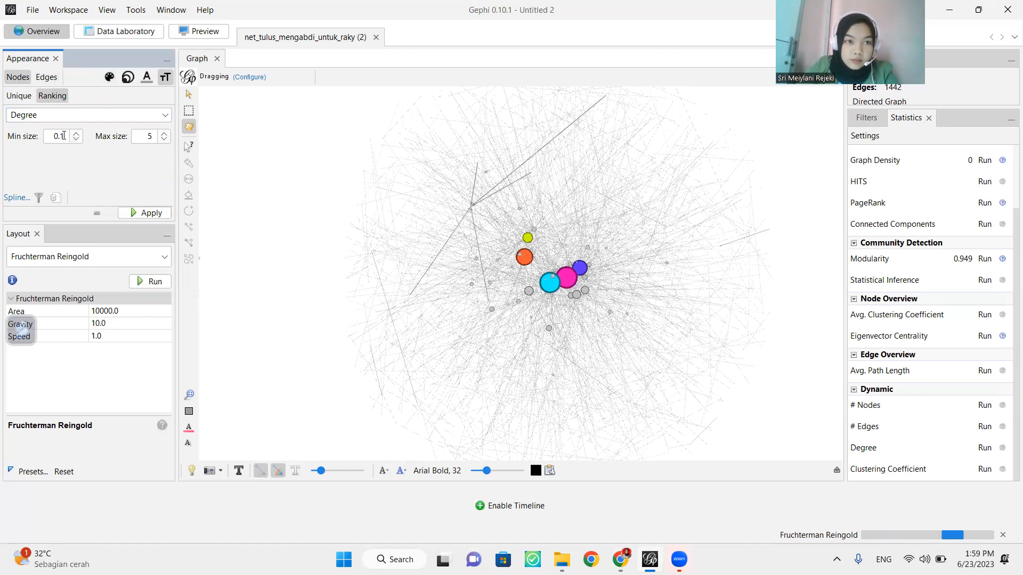
{"action": "left_click", "coordinate": [64, 136]}
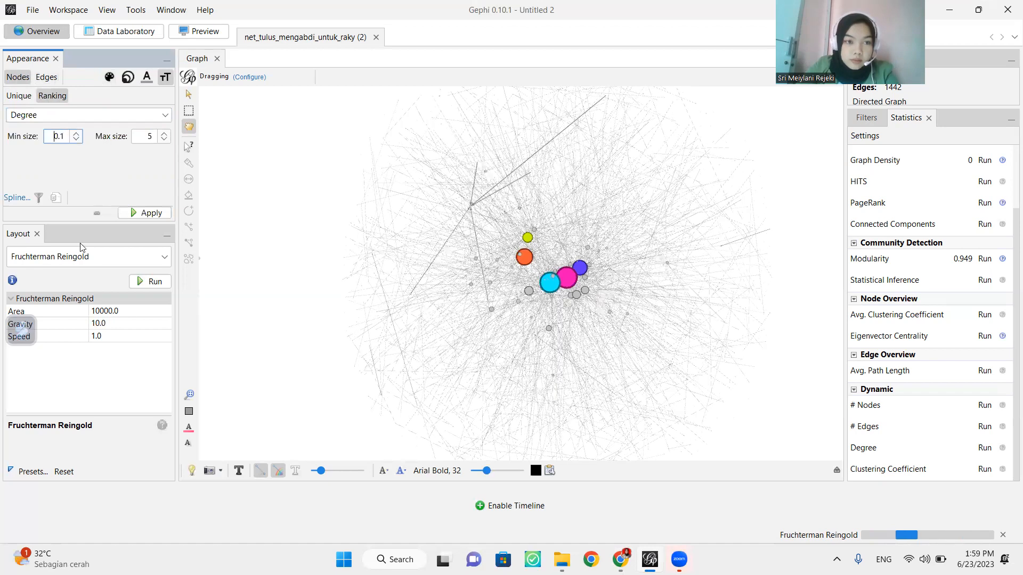
{"action": "key", "text": "ctrl+a"}
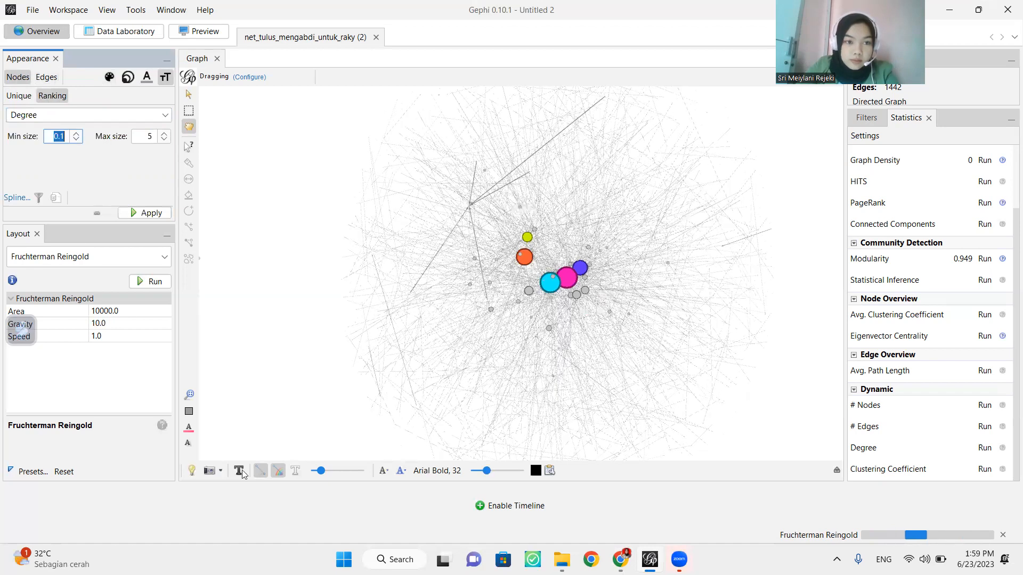
Step: Show the node labels in the graph, increase the edge thickness and label size slightly, and reapply the Degree-based label sizing
{"action": "left_click", "coordinate": [239, 471]}
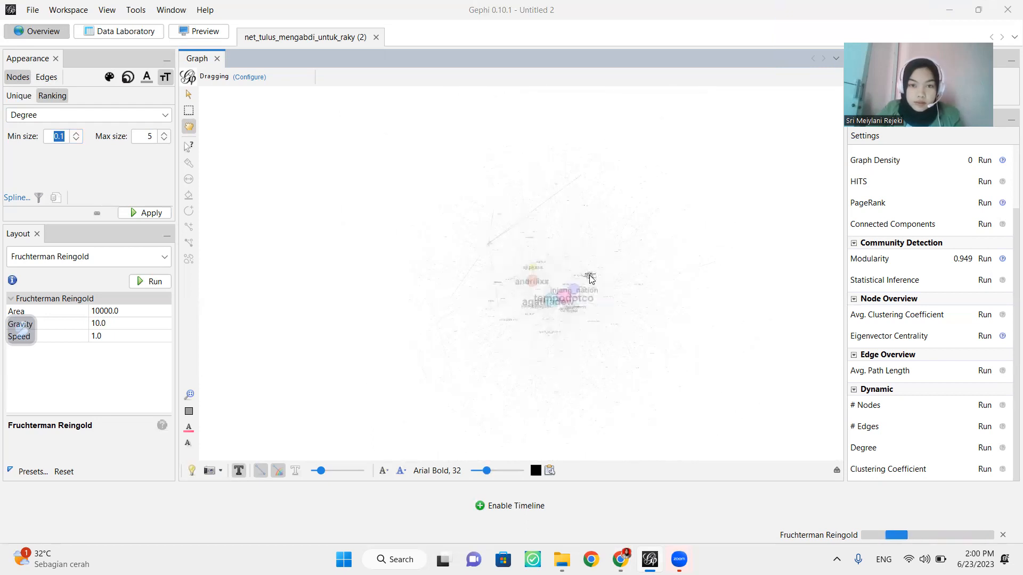
{"action": "left_click", "coordinate": [188, 393]}
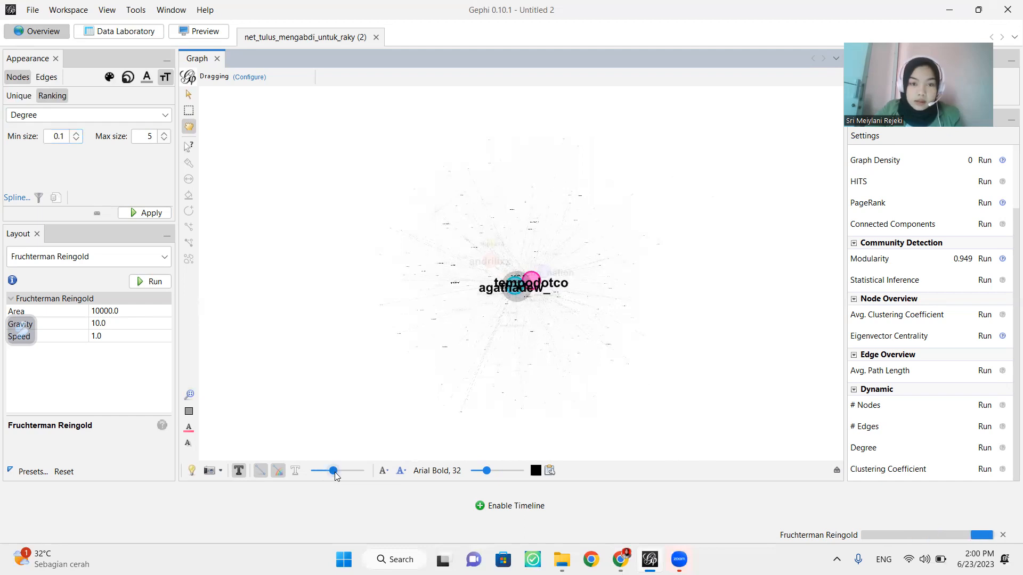
{"action": "left_click", "coordinate": [496, 472]}
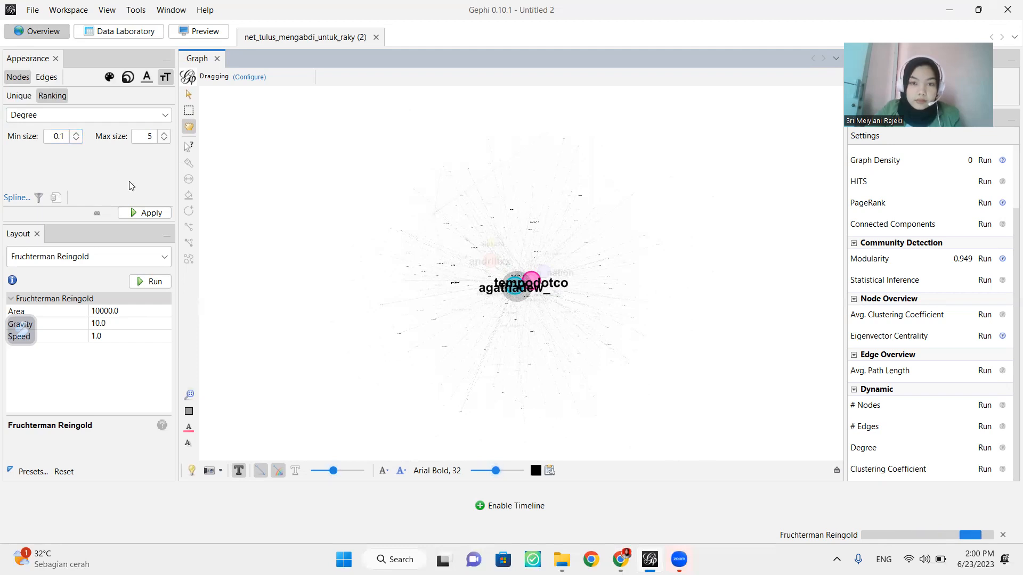
{"action": "left_click", "coordinate": [145, 214]}
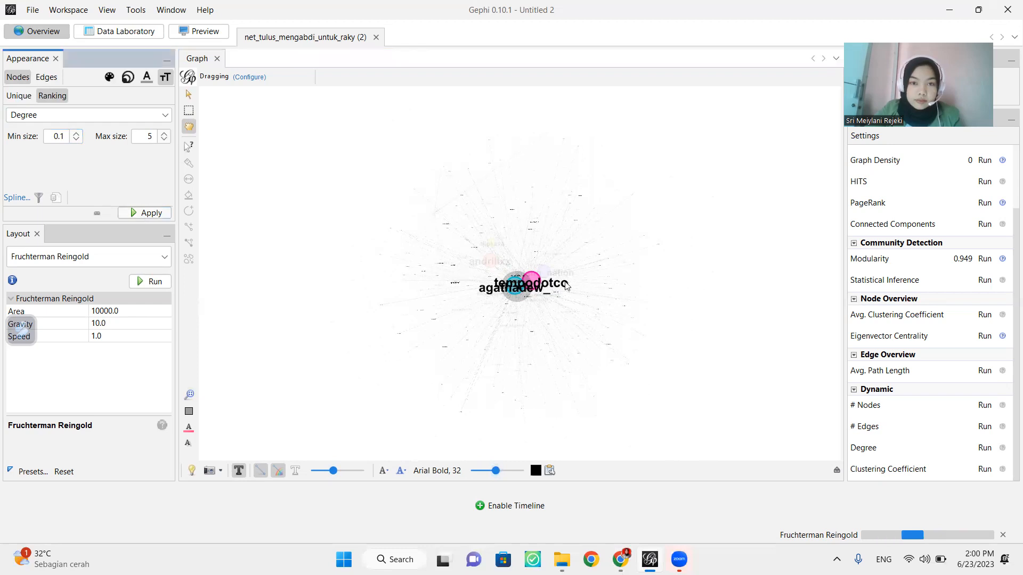